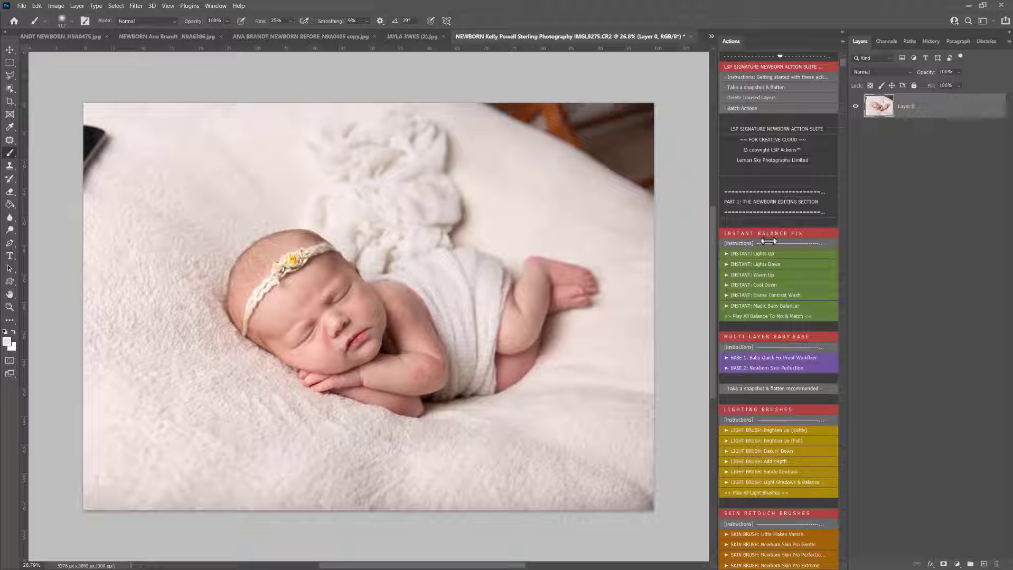
# - Look through the newborn action suite's sections, from the instant balance fixes and brushes to the manual editing actions
pyautogui.scroll(-5, 802, 249)
pyautogui.scroll(-10, 804, 251)
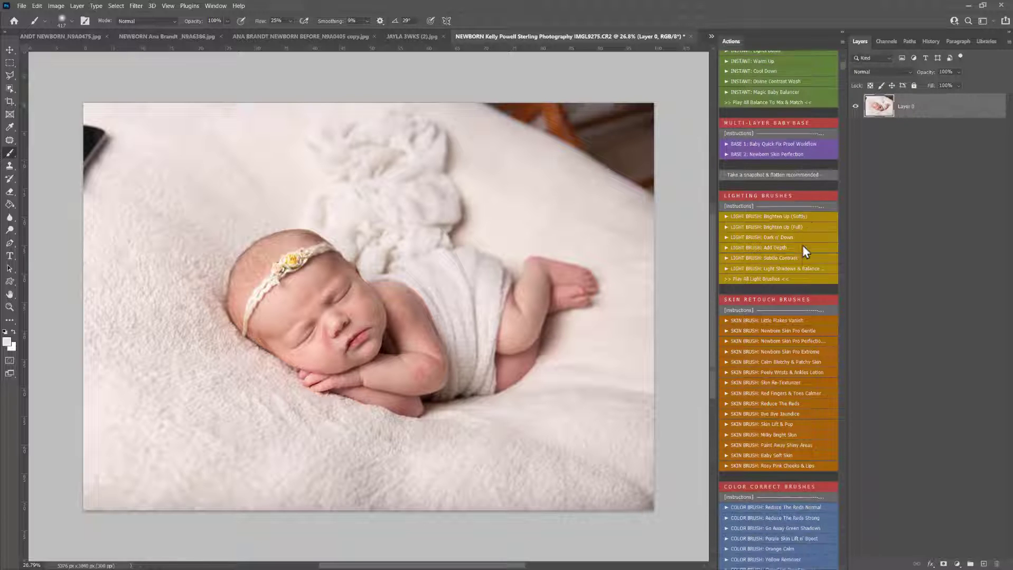
pyautogui.scroll(-8, 808, 312)
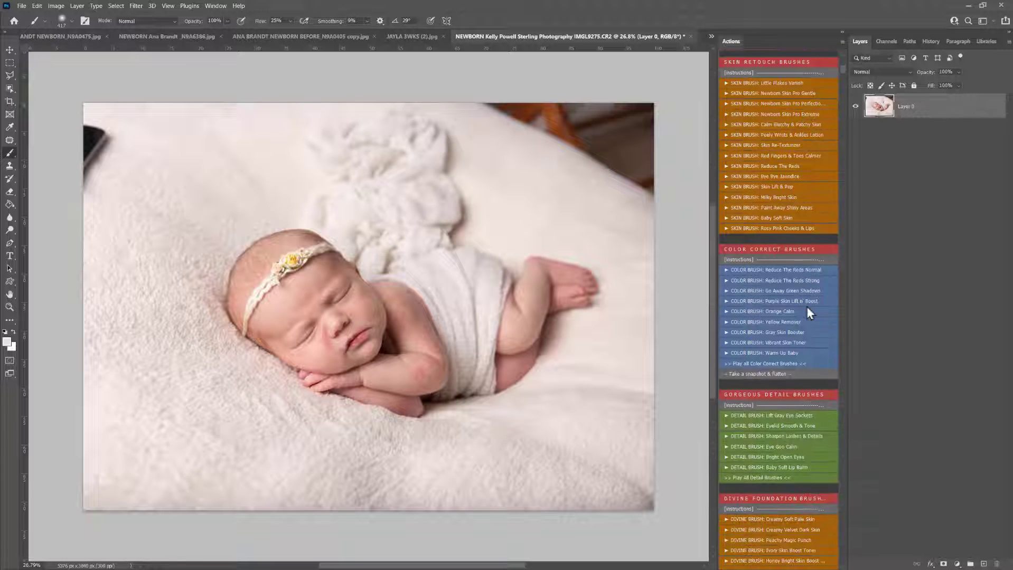
pyautogui.scroll(-8, 808, 312)
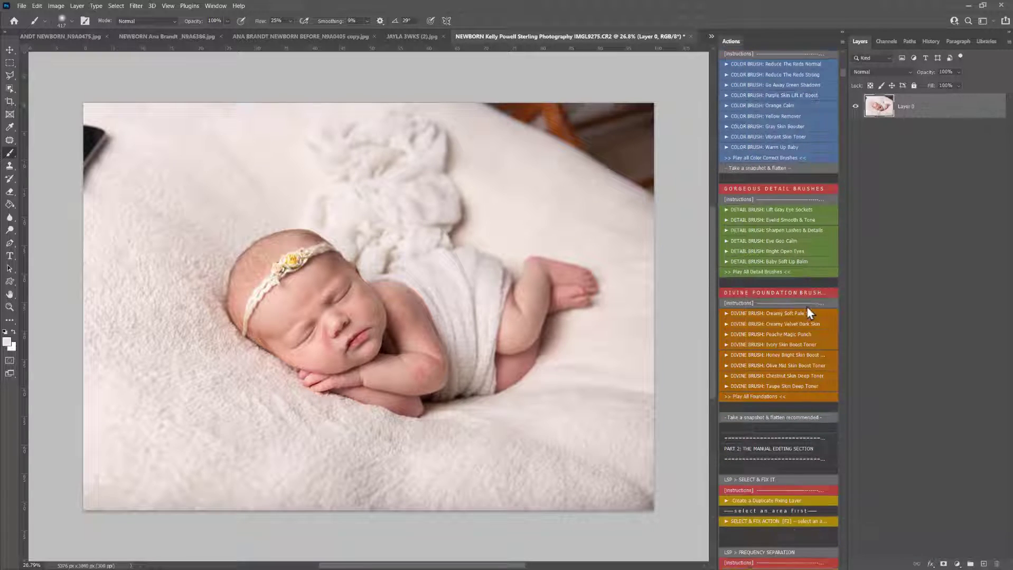
pyautogui.scroll(-5, 808, 310)
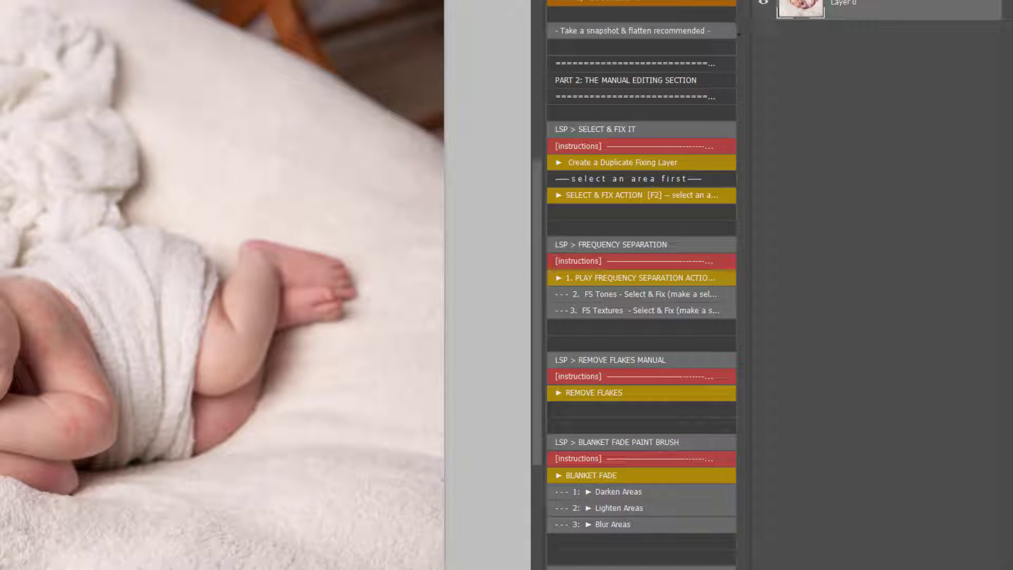
pyautogui.scroll(8, 641, 285)
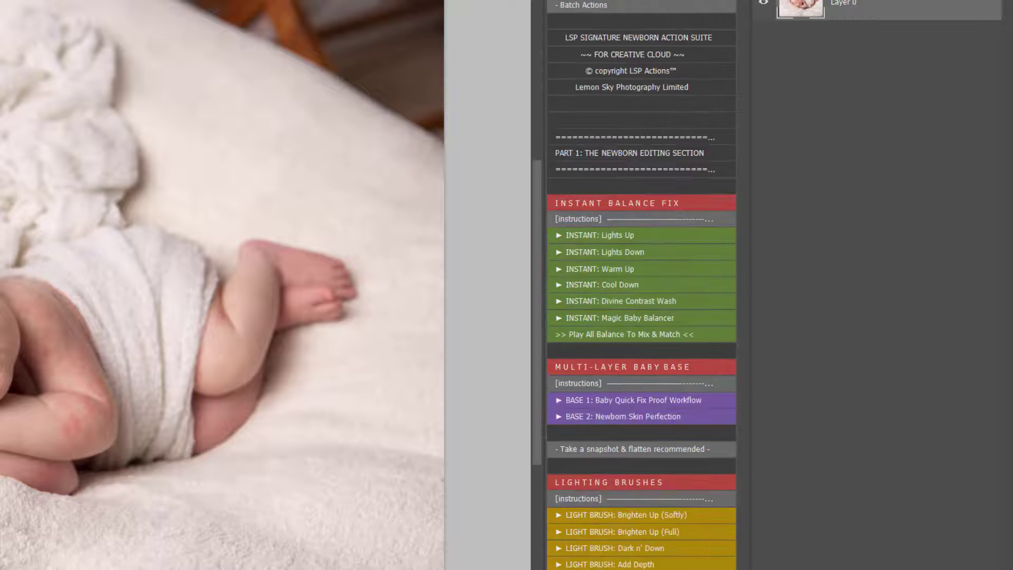
pyautogui.scroll(-4, 654, 142)
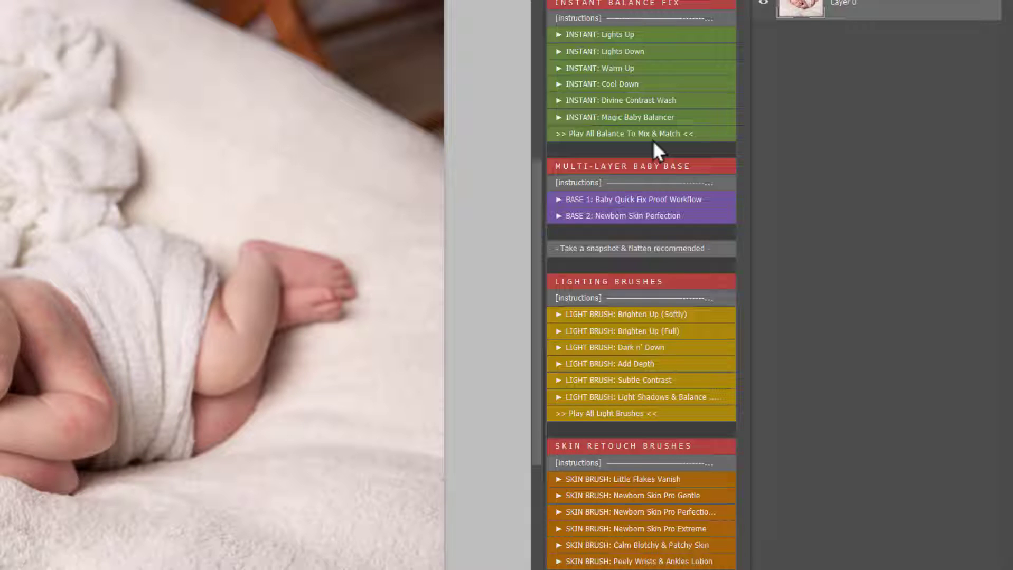
pyautogui.scroll(-1, 660, 271)
pyautogui.scroll(-3, 660, 270)
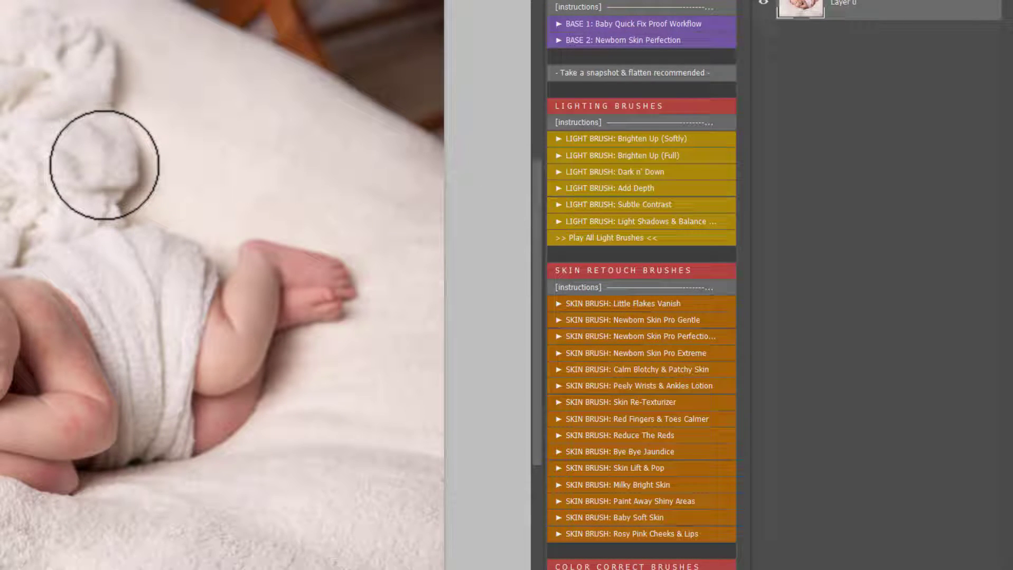
# - Examine the baby's face, shoulder and elbow skin up close and then the photo as a whole
pyautogui.scroll(4, 266, 286)
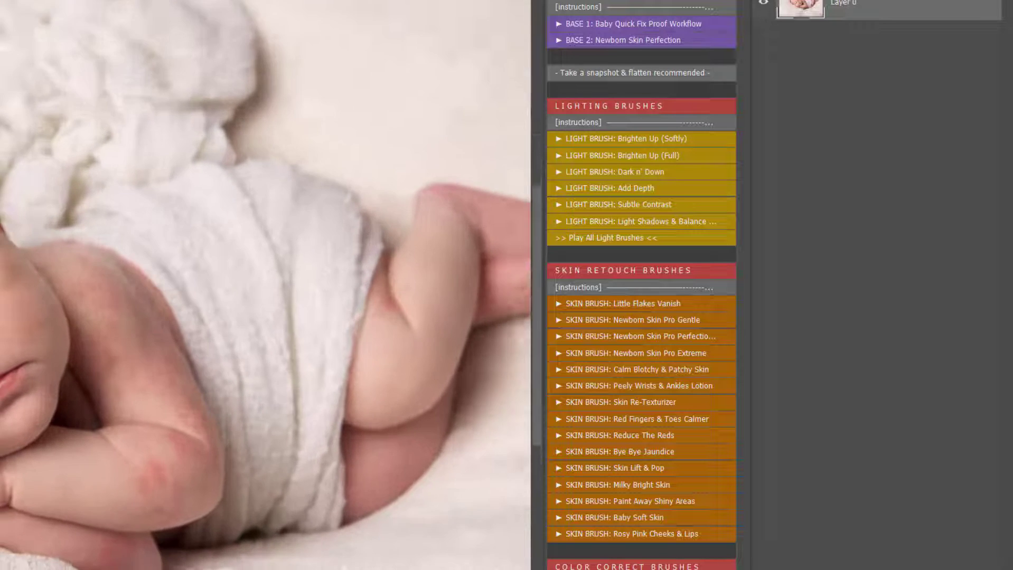
pyautogui.scroll(3, 16, 317)
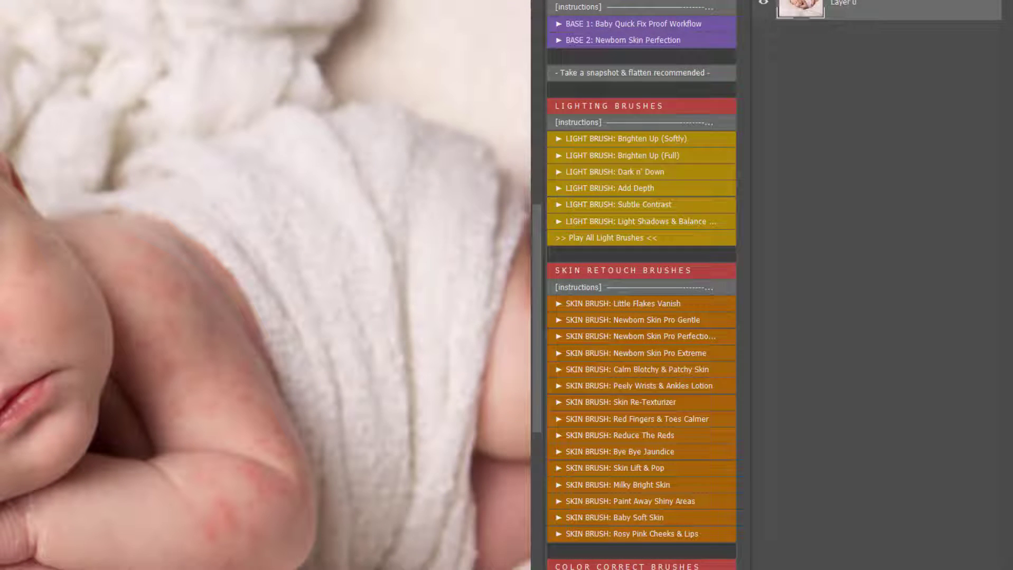
pyautogui.scroll(-3, 8, 370)
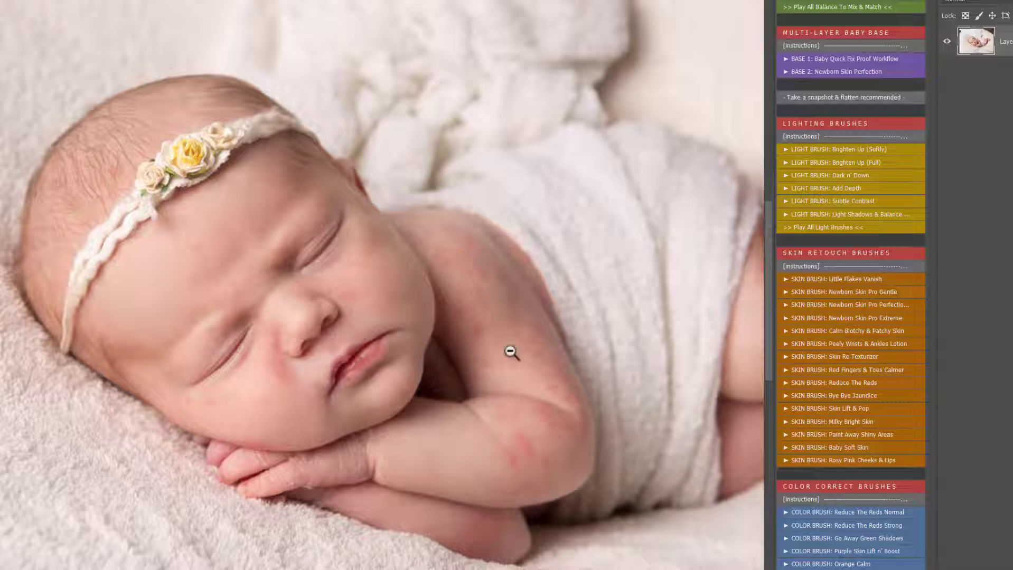
pyautogui.scroll(2, 555, 449)
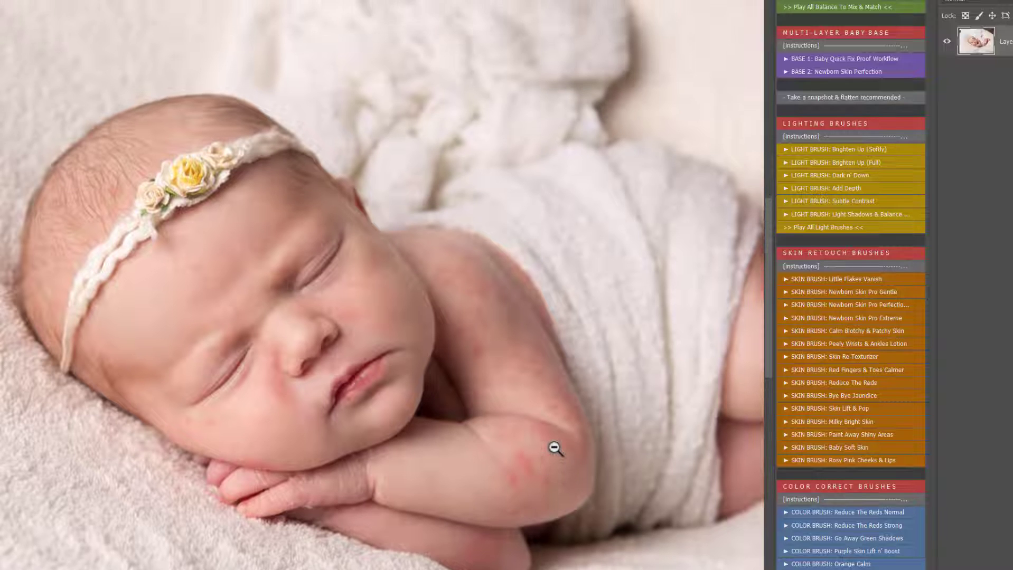
pyautogui.hotkey('ctrl', 'alt', 'space')
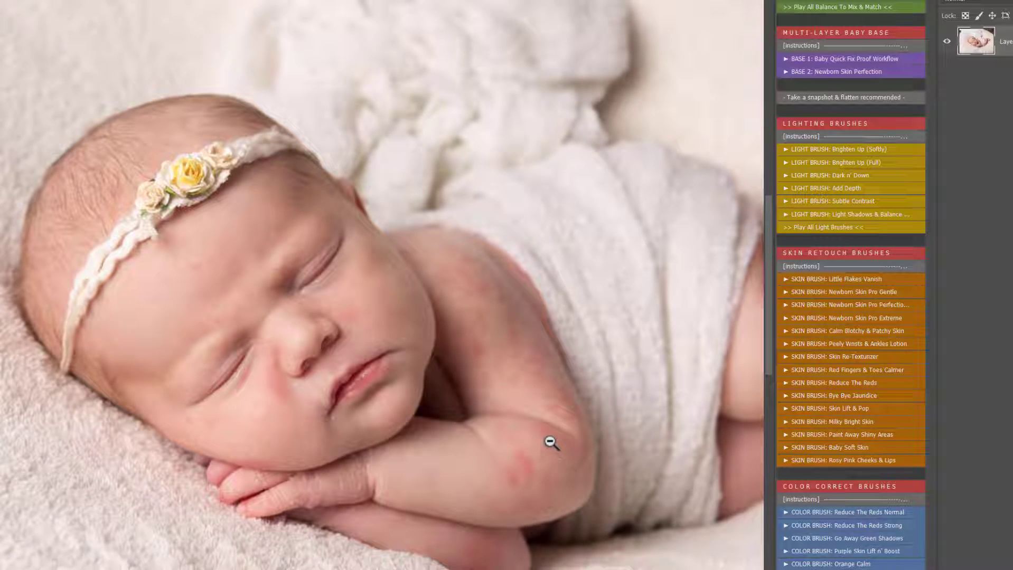
pyautogui.keyDown('alt'); pyautogui.click(477, 340); pyautogui.keyUp('alt')
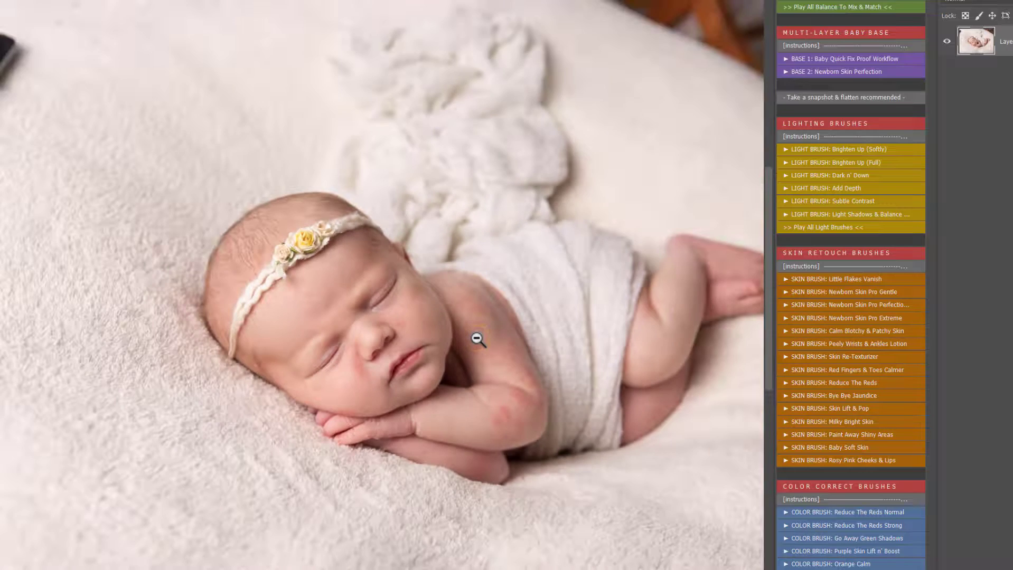
pyautogui.click(502, 276)
pyautogui.click(484, 281)
pyautogui.click(461, 264)
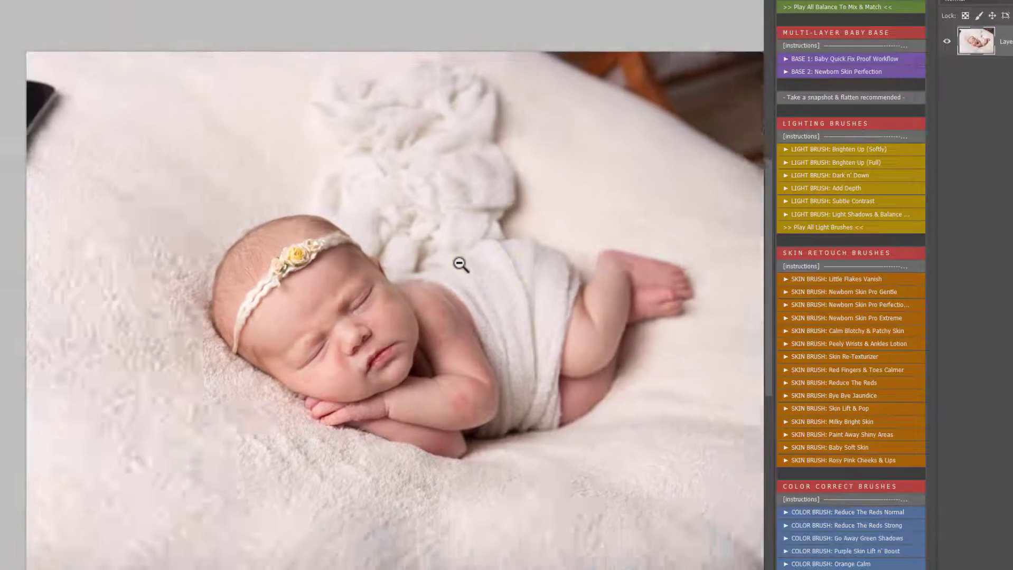
pyautogui.click(460, 264)
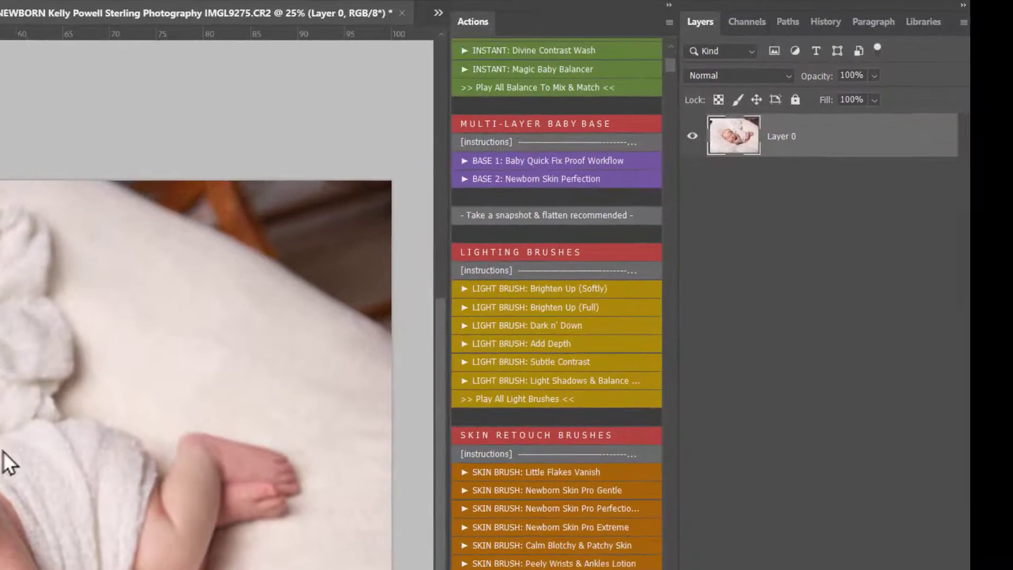
# - Run the Create a Duplicate Fixing Layer action from the manual editing section
pyautogui.scroll(-1, 499, 252)
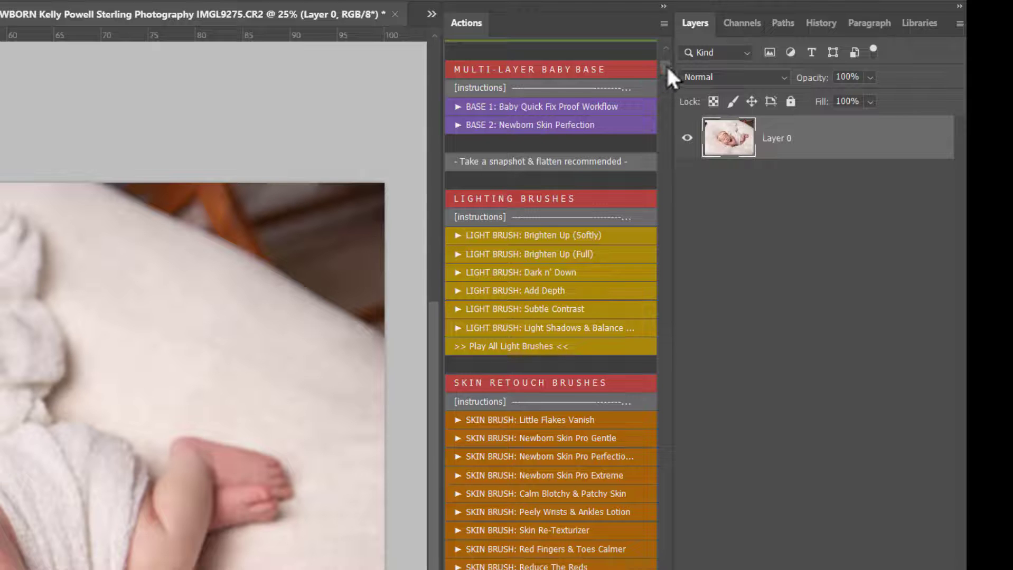
pyautogui.moveTo(665, 65); pyautogui.dragTo(653, 108)
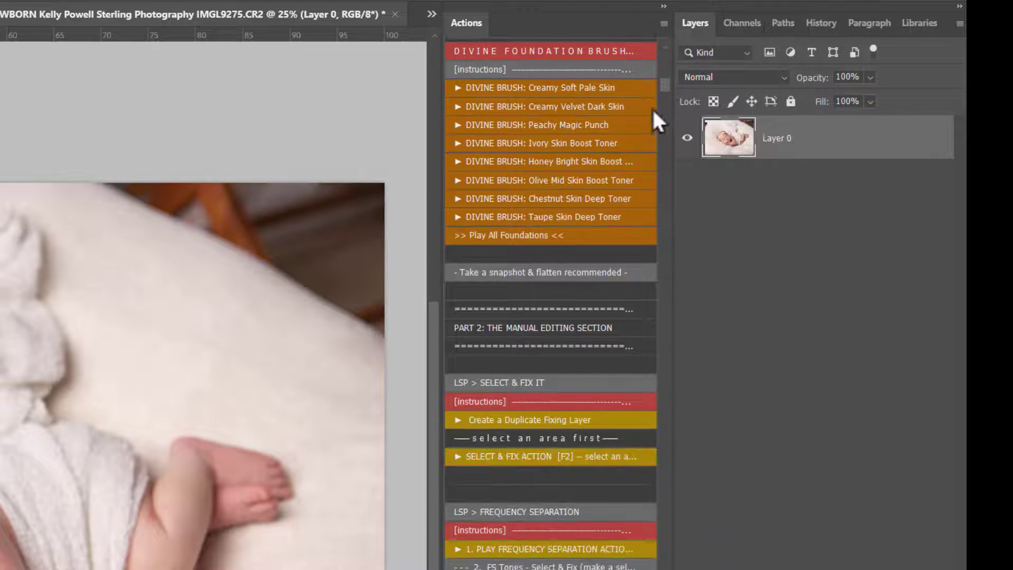
pyautogui.click(521, 420)
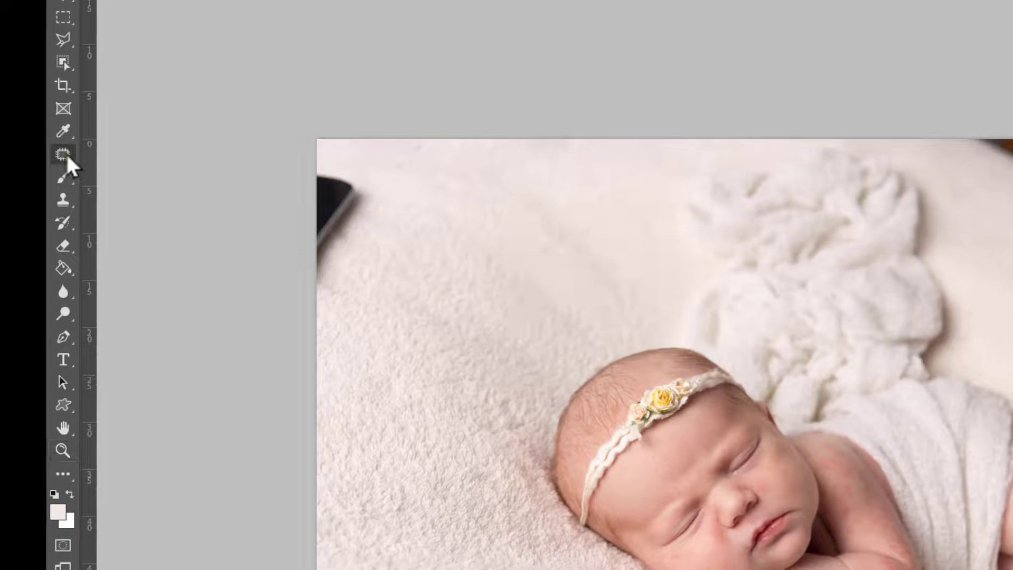
# - Outline the phone and the dark upper-right corner of the photo with the Patch tool, and run the SELECT & FIX action on them
pyautogui.rightClick(65, 153)
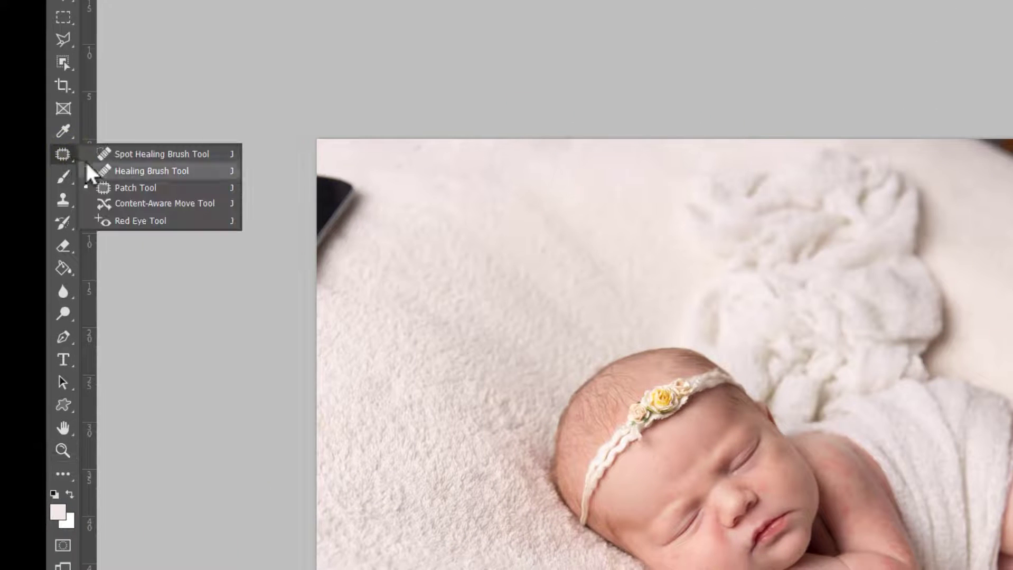
pyautogui.click(156, 188)
pyautogui.moveTo(363, 176)
pyautogui.mouseDown()
pyautogui.moveTo(378, 187)
pyautogui.moveTo(324, 300)
pyautogui.moveTo(277, 158)
pyautogui.moveTo(307, 157)
pyautogui.mouseUp()
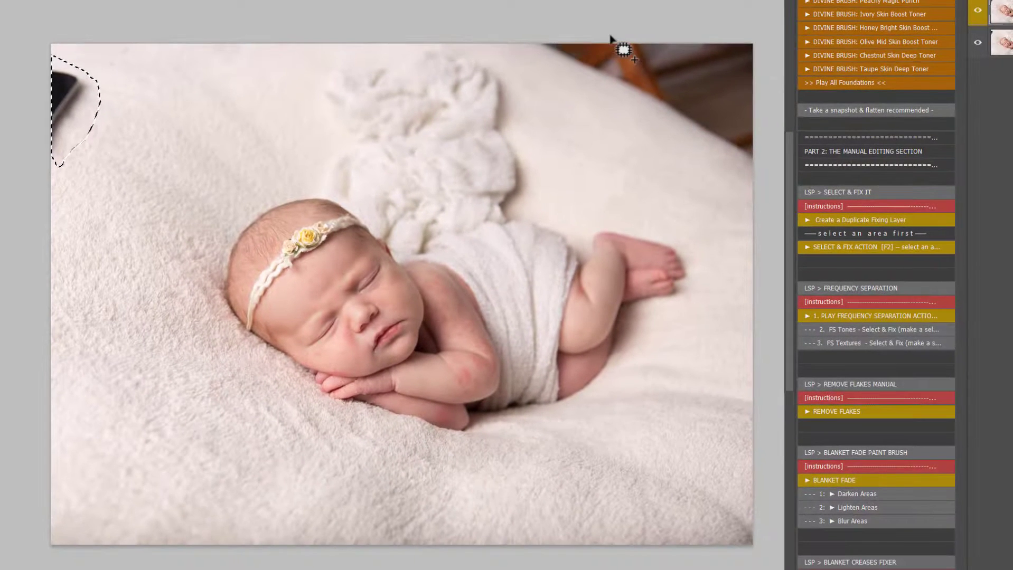
pyautogui.moveTo(534, 51)
pyautogui.mouseDown()
pyautogui.moveTo(767, 191)
pyautogui.moveTo(782, 52)
pyautogui.moveTo(677, 23)
pyautogui.moveTo(527, 15)
pyautogui.moveTo(523, 47)
pyautogui.mouseUp()
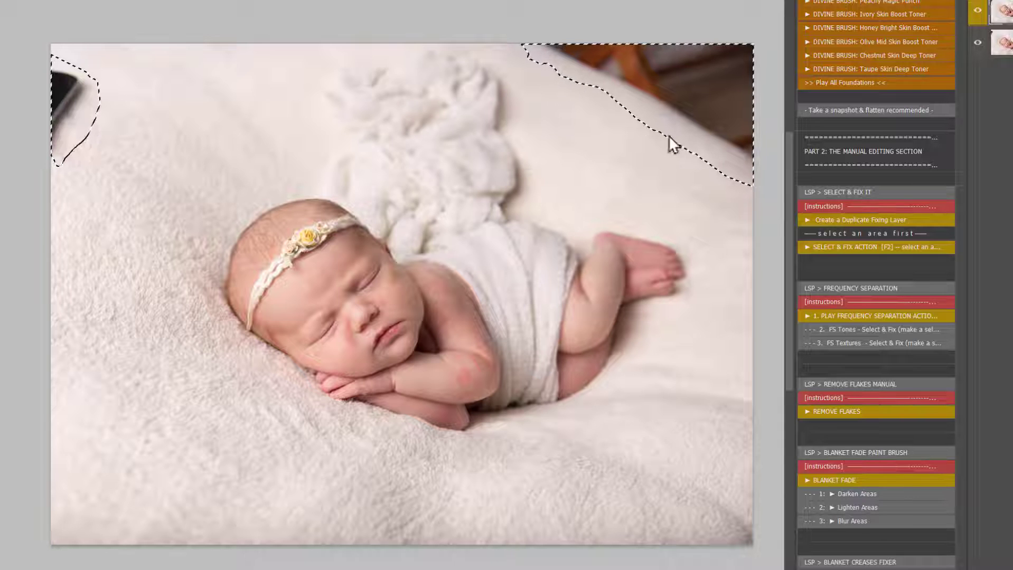
pyautogui.click(865, 246)
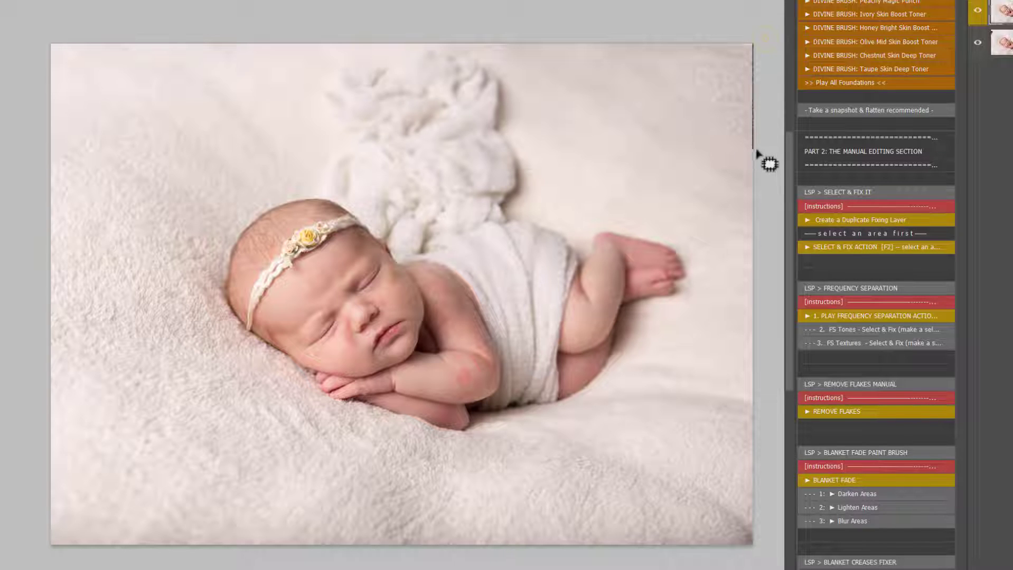
# - Patch the leftover dark line along the photo's right edge and the uneven upper-right backdrop with the Patch tool
pyautogui.moveTo(757, 153)
pyautogui.mouseDown()
pyautogui.moveTo(619, 79)
pyautogui.moveTo(757, 47)
pyautogui.mouseUp()
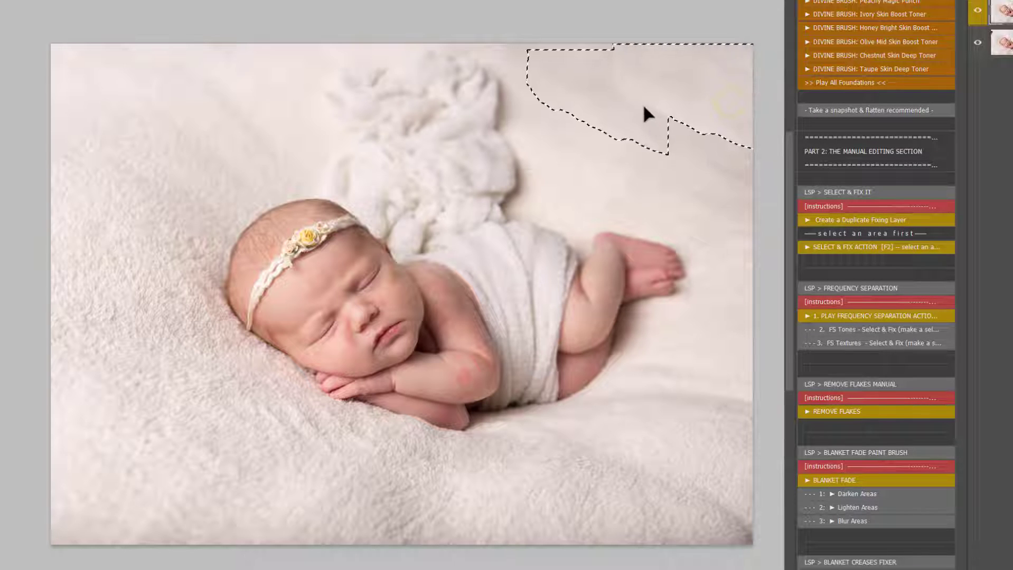
pyautogui.moveTo(643, 106); pyautogui.dragTo(632, 104)
pyautogui.click(770, 35)
pyautogui.click(787, 44)
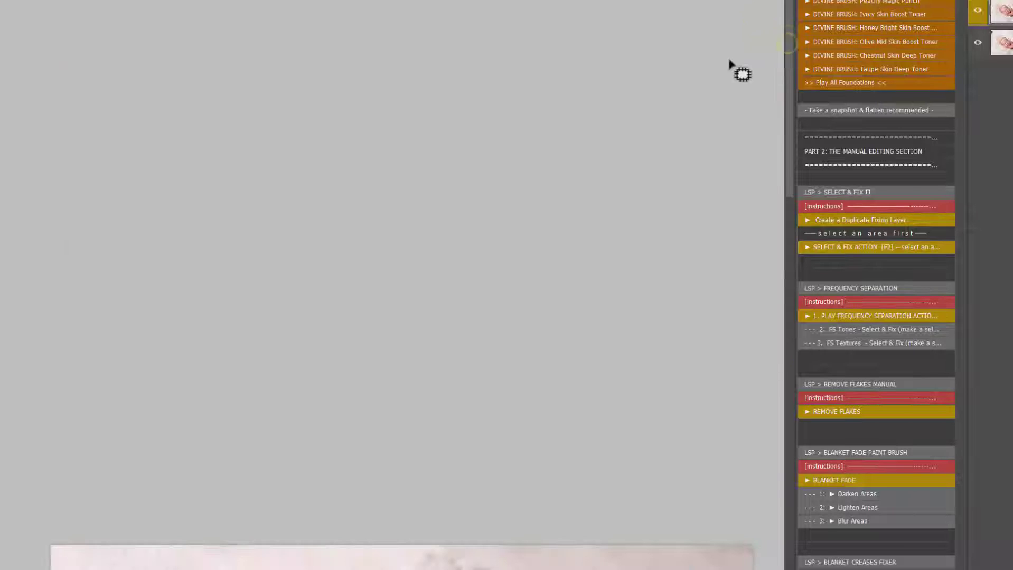
pyautogui.moveTo(789, 99); pyautogui.dragTo(794, 254)
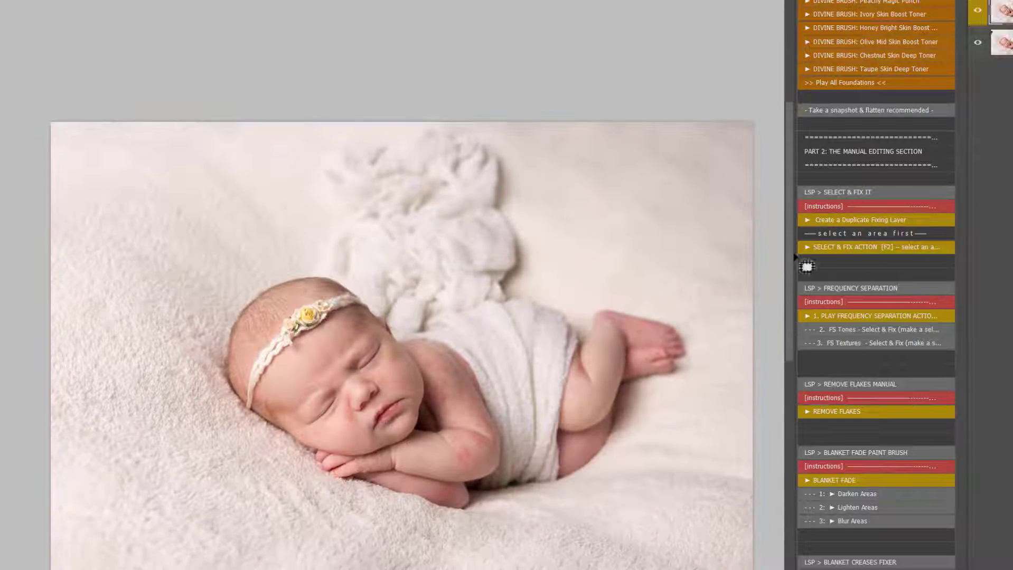
pyautogui.moveTo(756, 149); pyautogui.dragTo(726, 120)
pyautogui.click(649, 164)
pyautogui.scroll(-1, 618, 268)
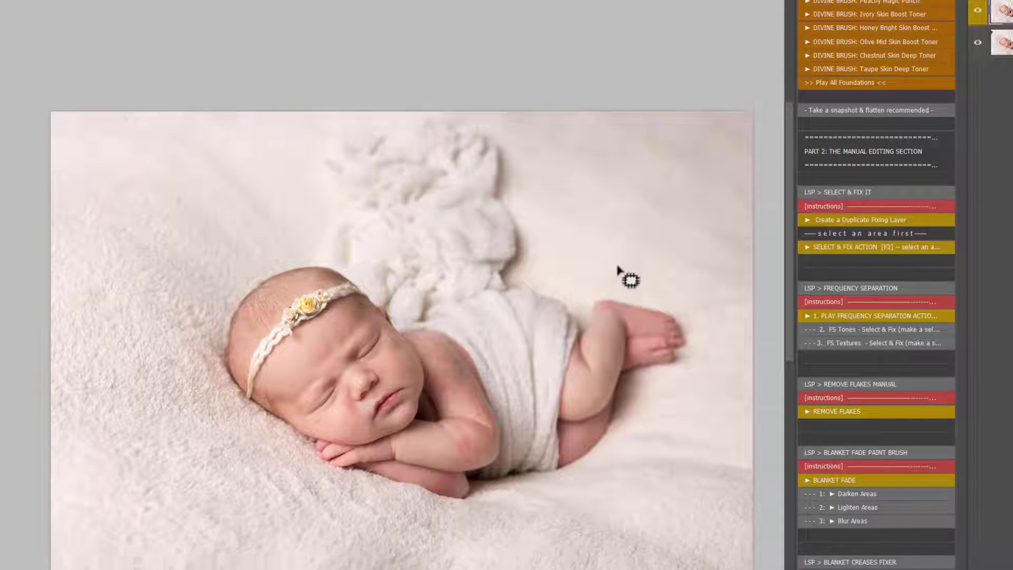
pyautogui.scroll(-2, 618, 269)
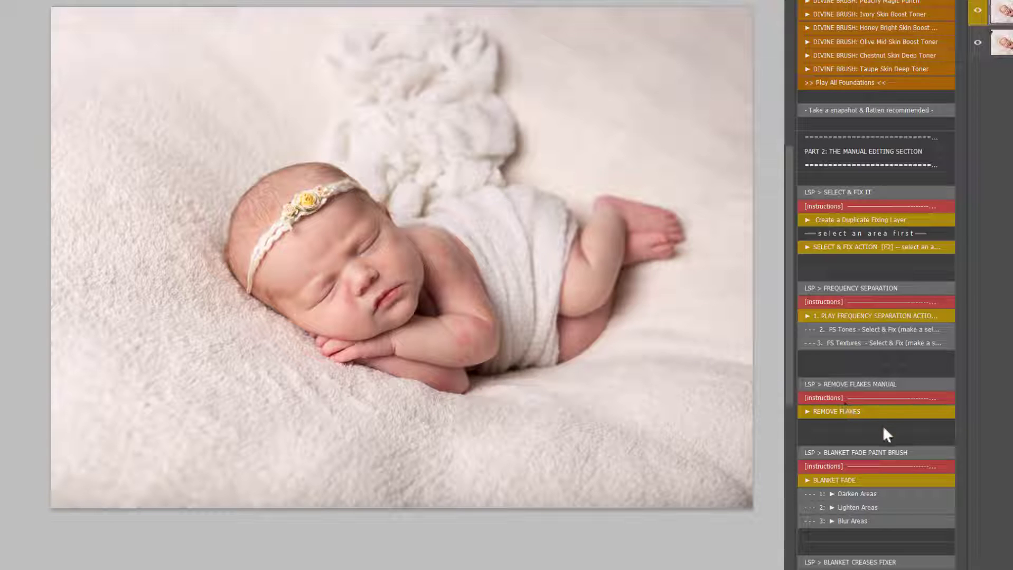
# - Run the BLANKET CREASE FIX ACTION and continue past its instructions message
pyautogui.scroll(-3, 882, 434)
pyautogui.click(852, 473)
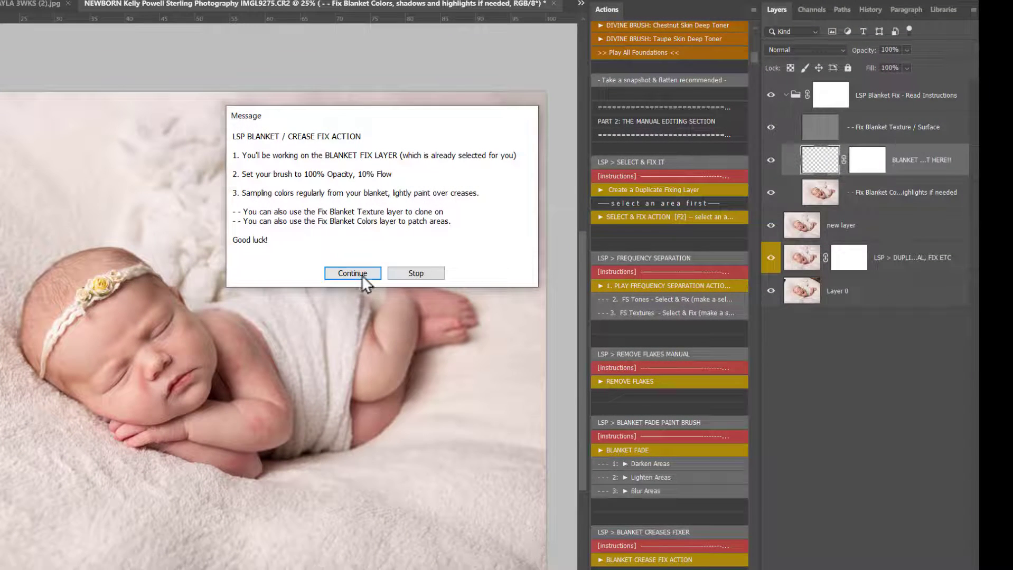
pyautogui.click(353, 273)
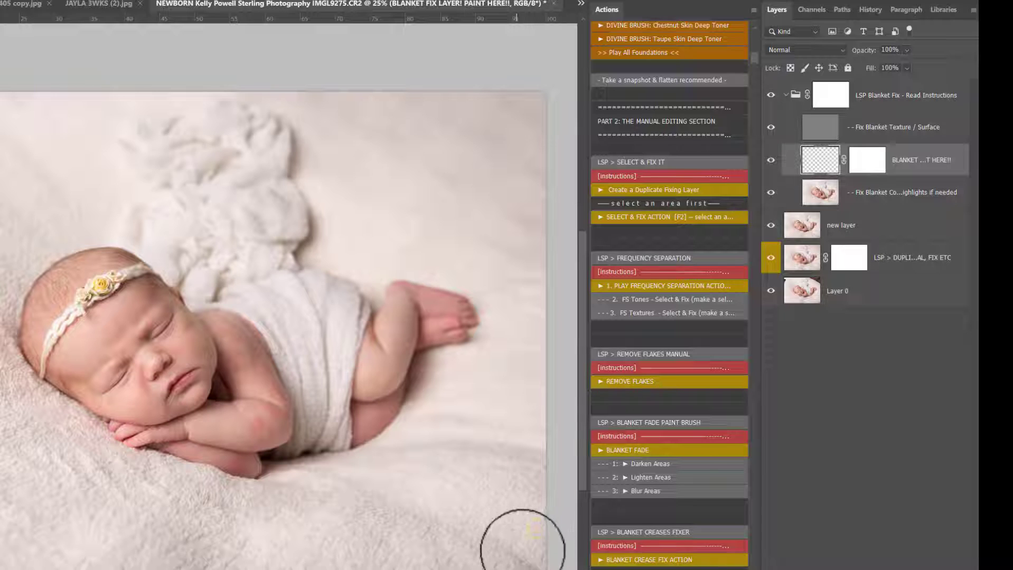
# - Enlarge the soft brush, paint sampled blanket colour over the creases, and make the Fix Blanket Texture / Surface layer active
pyautogui.rightClick(455, 522)
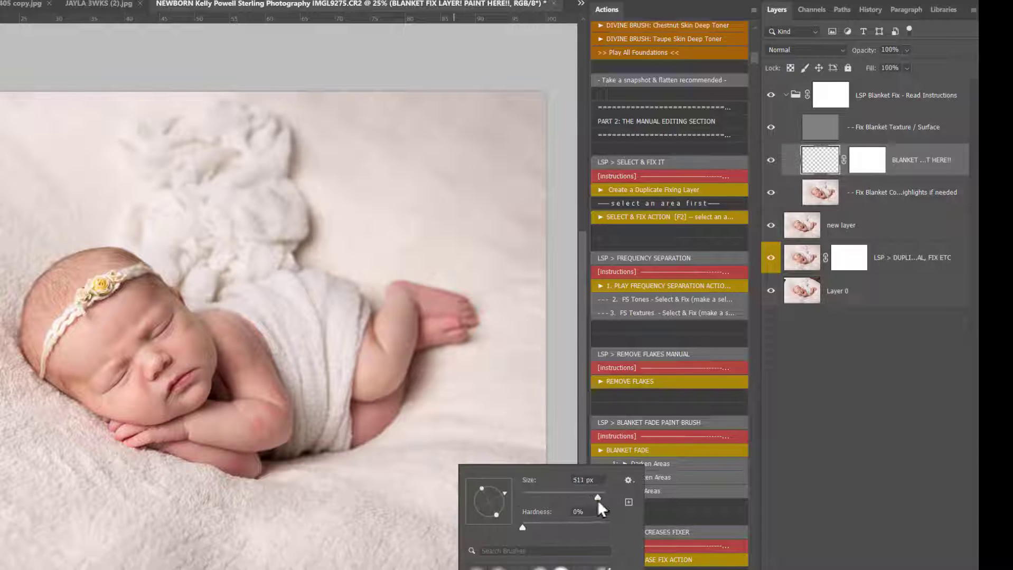
pyautogui.click(307, 560)
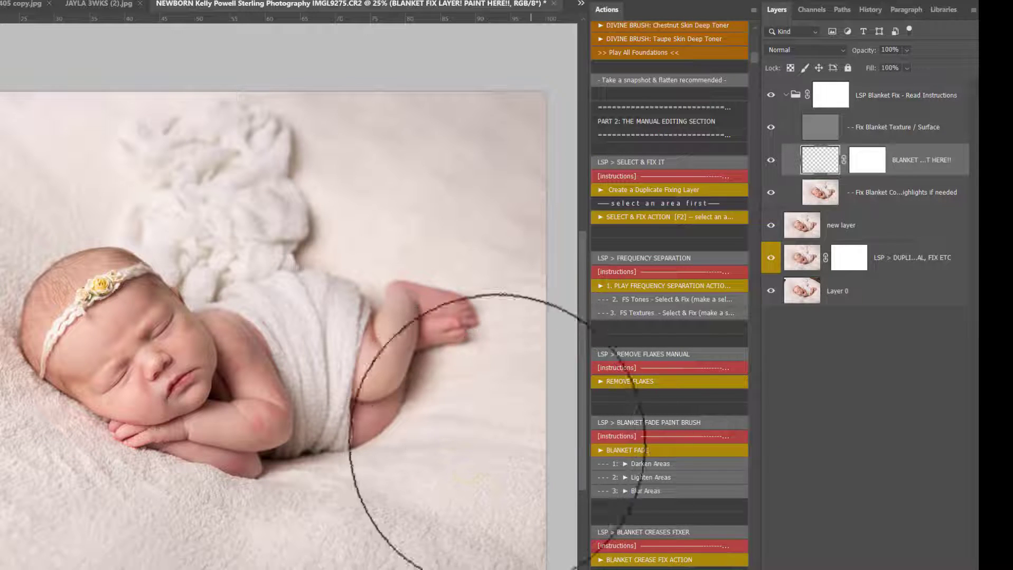
pyautogui.click(823, 129)
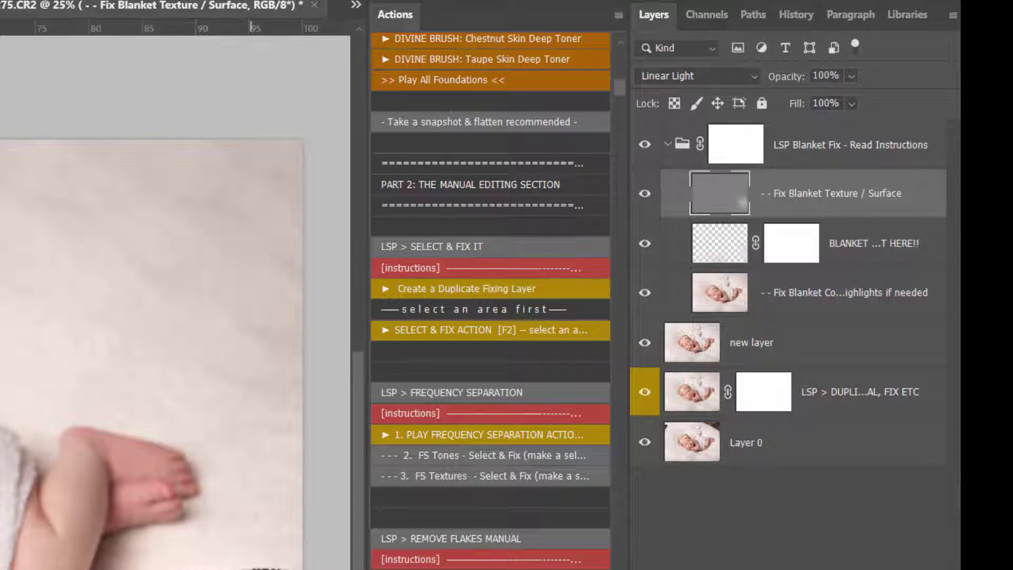
# - Paint freshly sampled blanket colour on the blanket fix paint layer, over the creases beside and below the baby
pyautogui.click(719, 254)
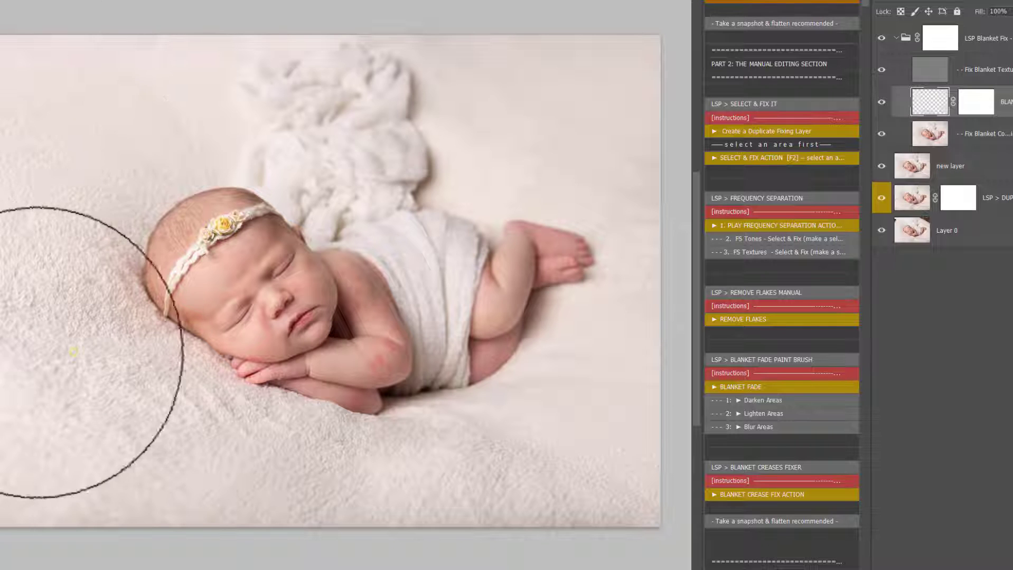
pyautogui.keyDown('alt'); pyautogui.click(160, 413); pyautogui.keyUp('alt')
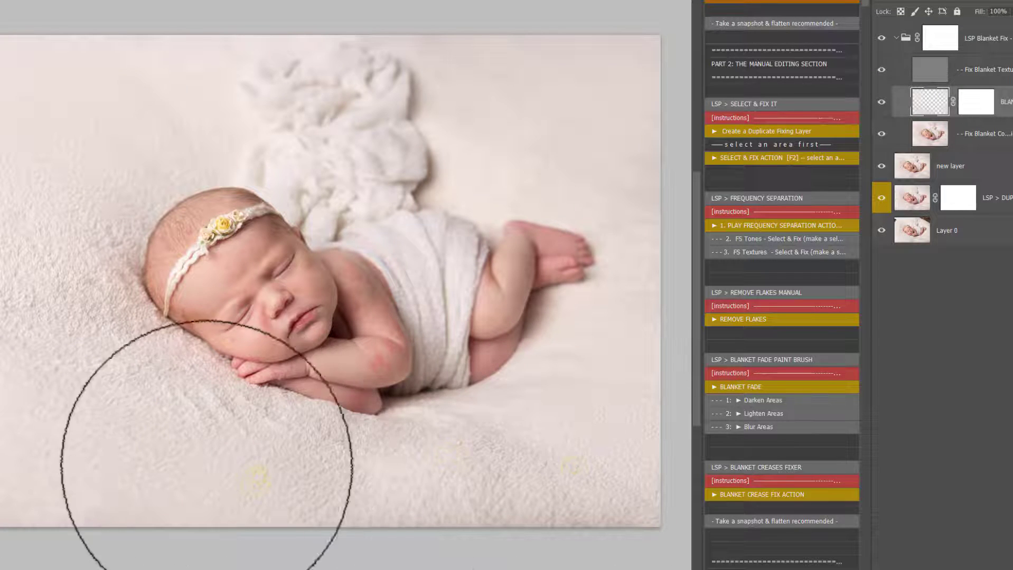
# - Paint on the LSP Blanket Fix group's mask over the baby so the blanket smoothing does not affect the baby
pyautogui.click(943, 47)
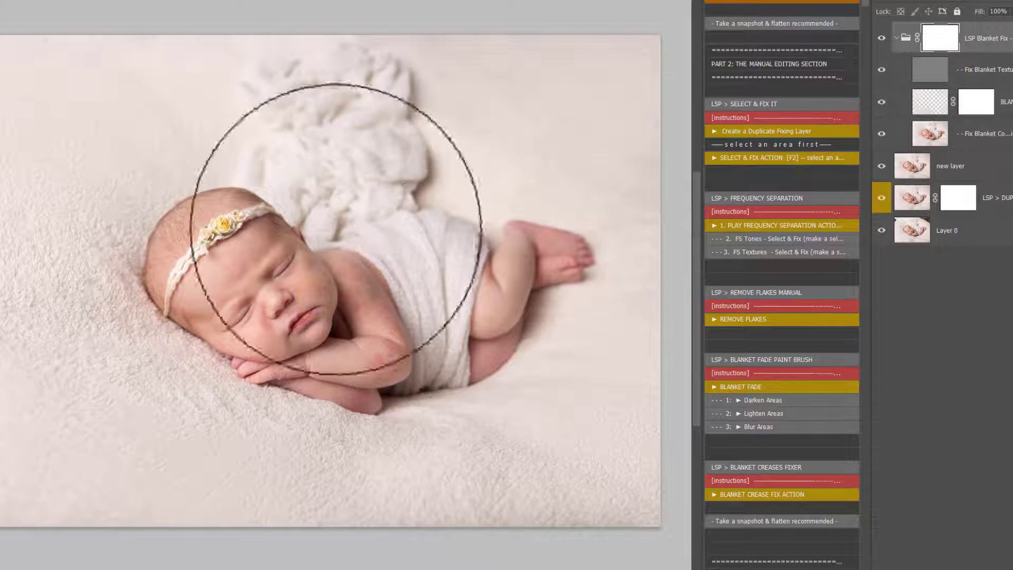
pyautogui.moveTo(236, 280); pyautogui.dragTo(349, 288)
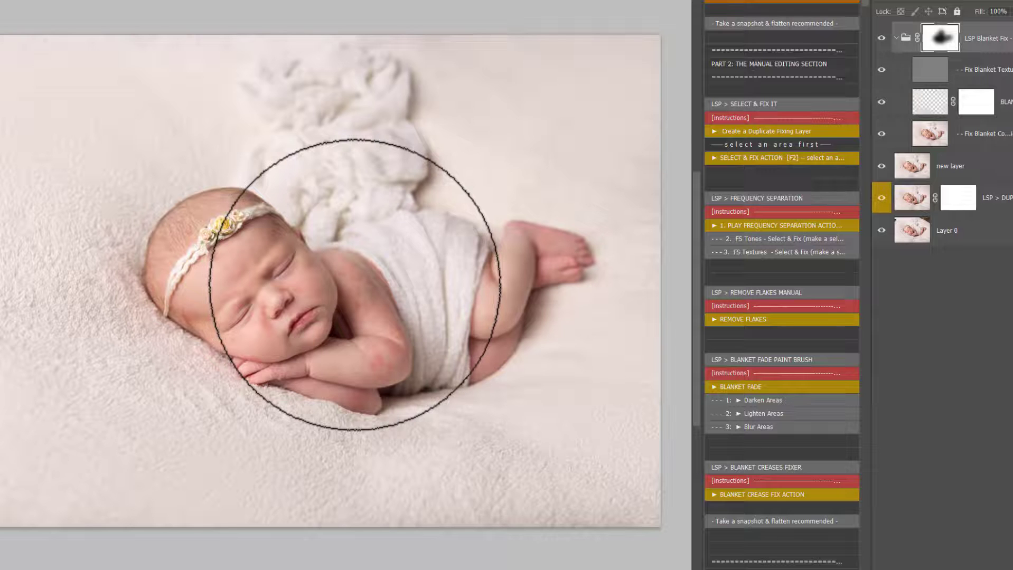
pyautogui.scroll(3, 293, 286)
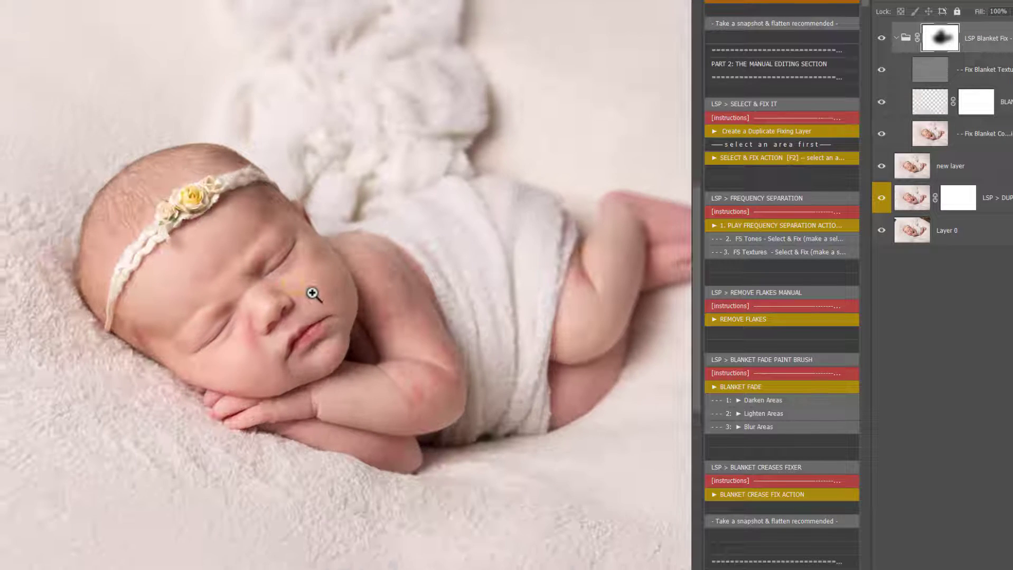
pyautogui.rightClick(369, 288)
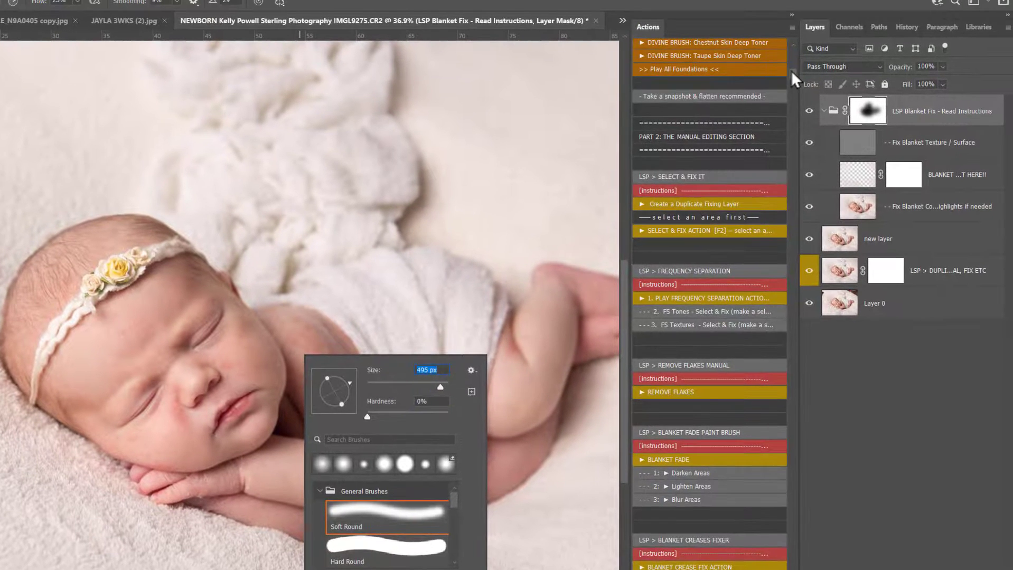
# - Run the SKIN BRUSH: Newborn Skin Pro Perfection action for retouching the baby's face
pyautogui.moveTo(815, 47); pyautogui.dragTo(815, 47)
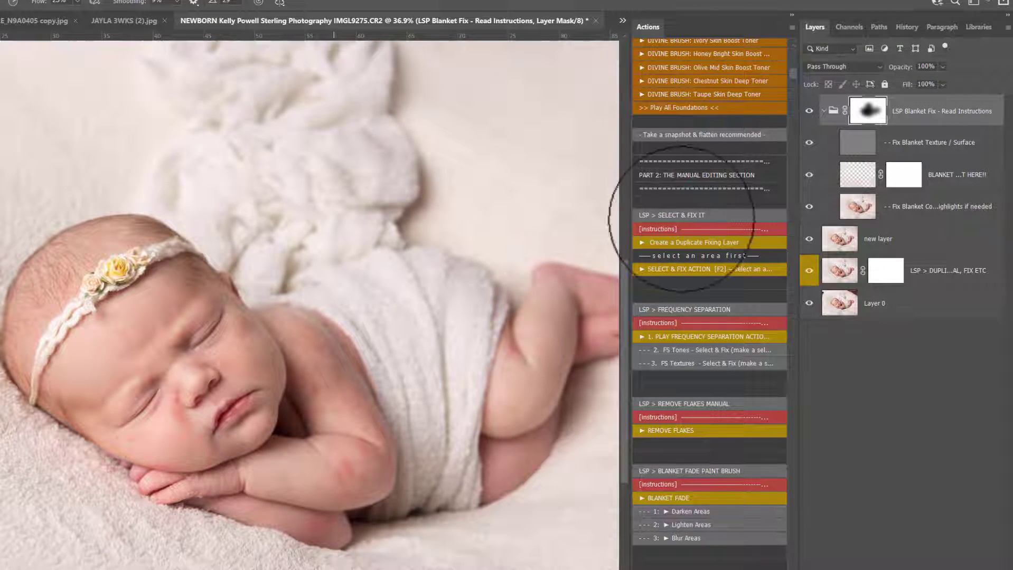
pyautogui.press('z')
pyautogui.click(186, 364)
pyautogui.scroll(3, 636, 165)
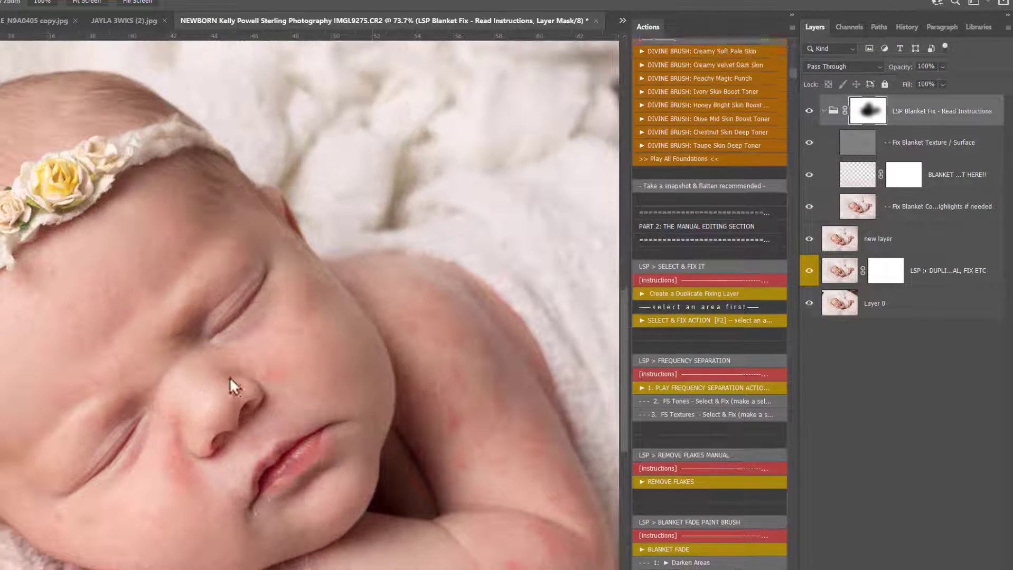
pyautogui.moveTo(790, 73); pyautogui.dragTo(789, 68)
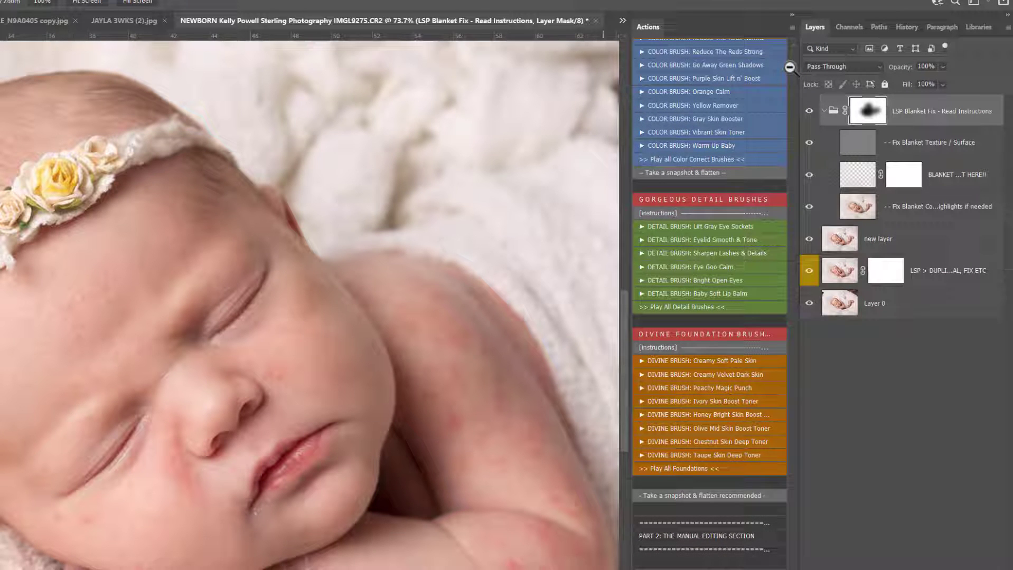
pyautogui.scroll(3, 789, 67)
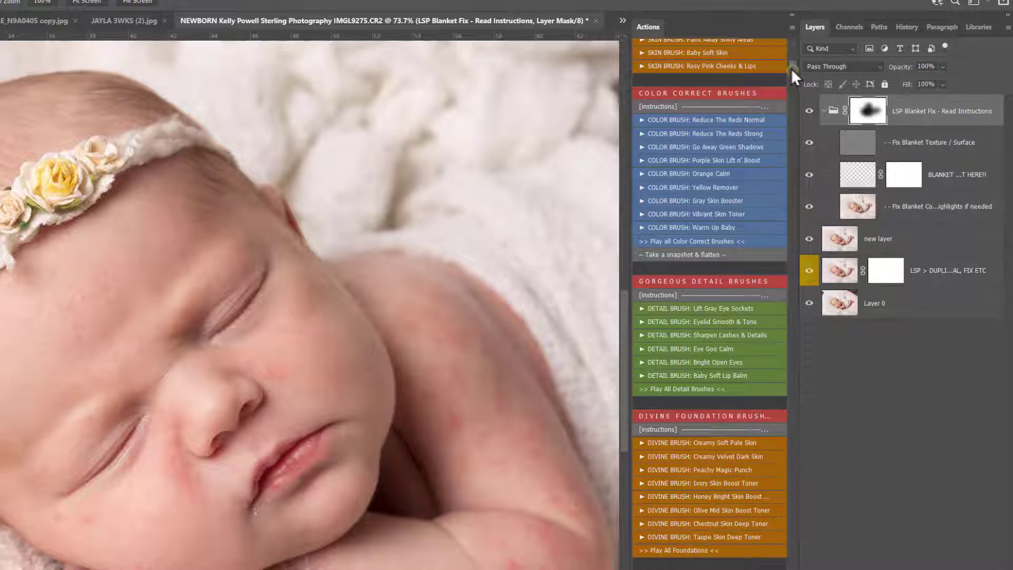
pyautogui.scroll(9, 791, 68)
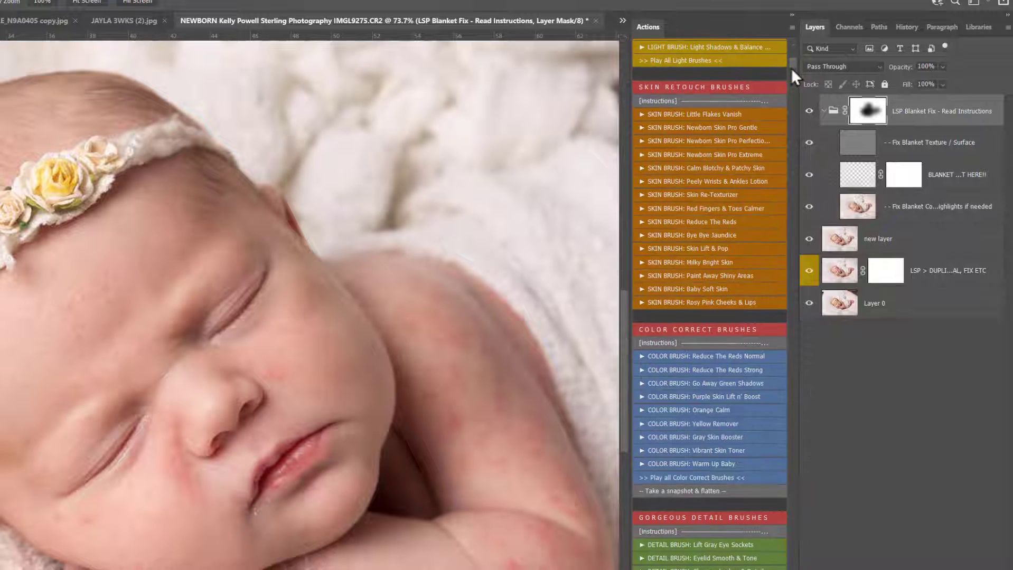
pyautogui.click(729, 139)
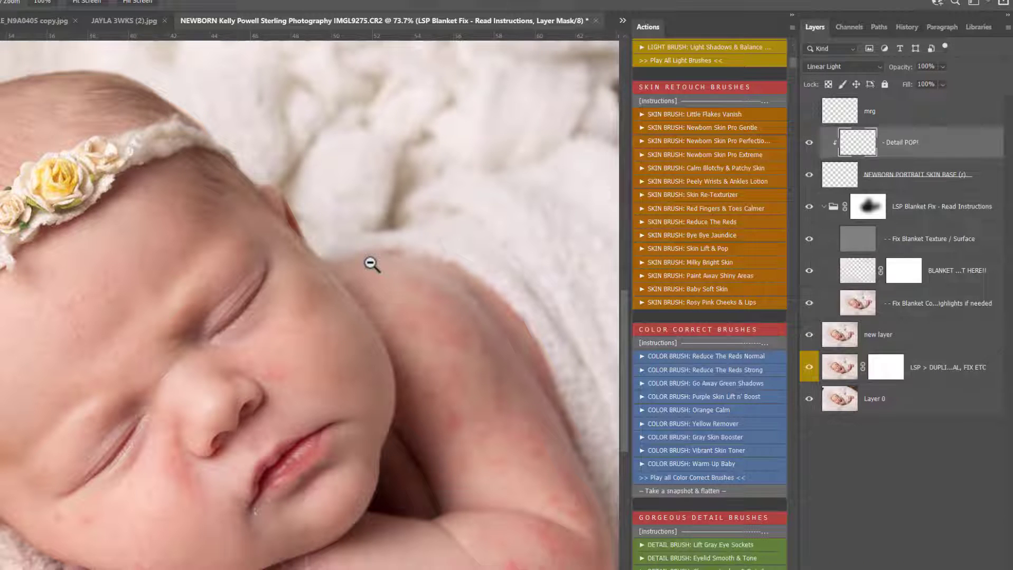
# - Shrink the soft round brush and paint the Newborn Perfect Skin Brush mask over the forehead, cheek and mouth corner
pyautogui.rightClick(376, 263)
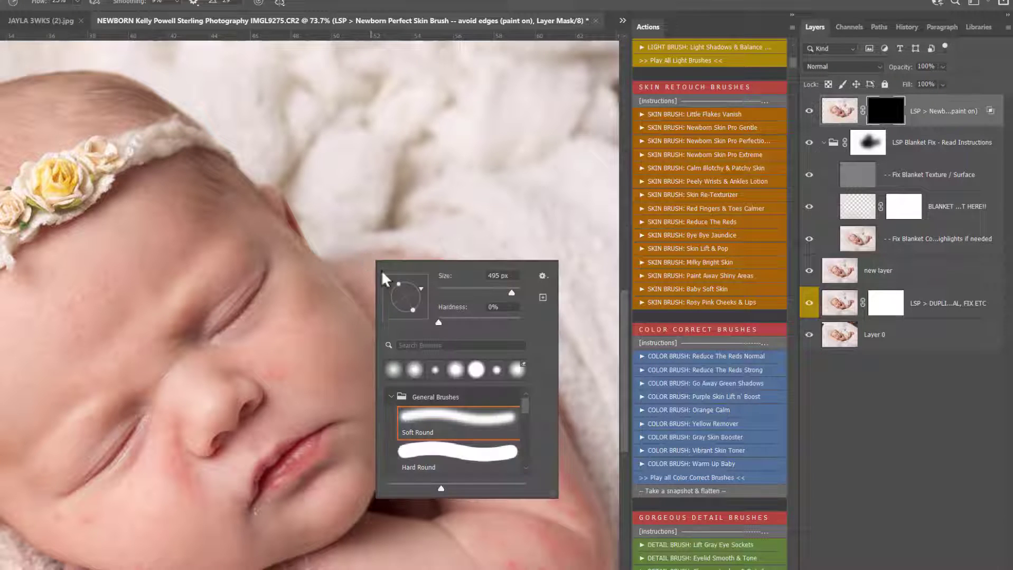
pyautogui.click(485, 291)
pyautogui.moveTo(57, 314)
pyautogui.mouseDown()
pyautogui.moveTo(89, 281)
pyautogui.moveTo(75, 321)
pyautogui.moveTo(123, 293)
pyautogui.moveTo(109, 342)
pyautogui.moveTo(141, 356)
pyautogui.mouseUp()
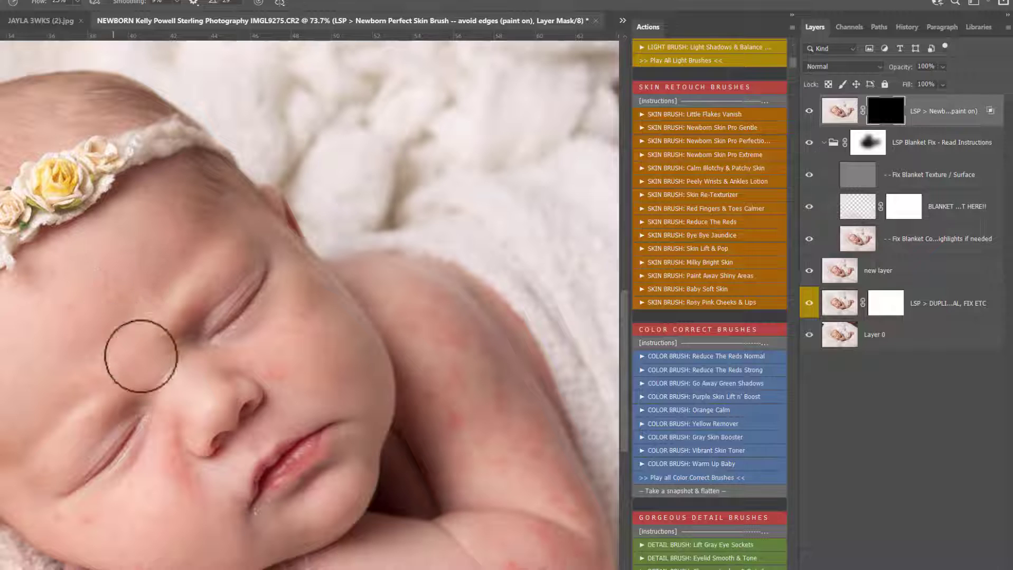
pyautogui.moveTo(253, 364)
pyautogui.mouseDown()
pyautogui.moveTo(288, 314)
pyautogui.moveTo(312, 324)
pyautogui.moveTo(294, 403)
pyautogui.mouseUp()
pyautogui.moveTo(225, 483); pyautogui.dragTo(237, 527)
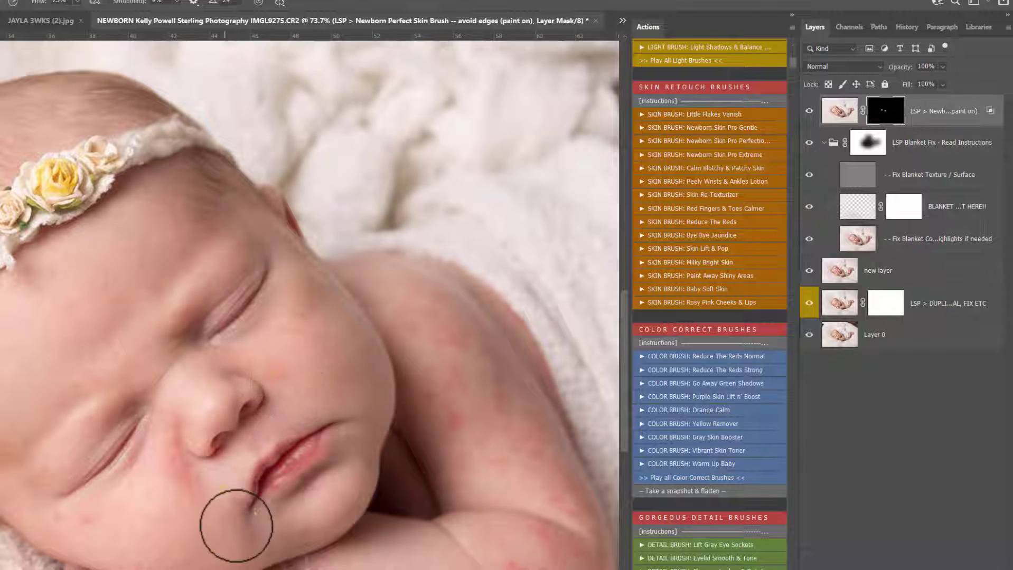
# - Reduce the brush size further and paint the skin smoothing beside the mouth, next to the nose and on the lower cheek
pyautogui.rightClick(297, 521)
pyautogui.click(389, 505)
pyautogui.moveTo(276, 497)
pyautogui.mouseDown()
pyautogui.moveTo(247, 522)
pyautogui.moveTo(276, 507)
pyautogui.moveTo(255, 524)
pyautogui.mouseUp()
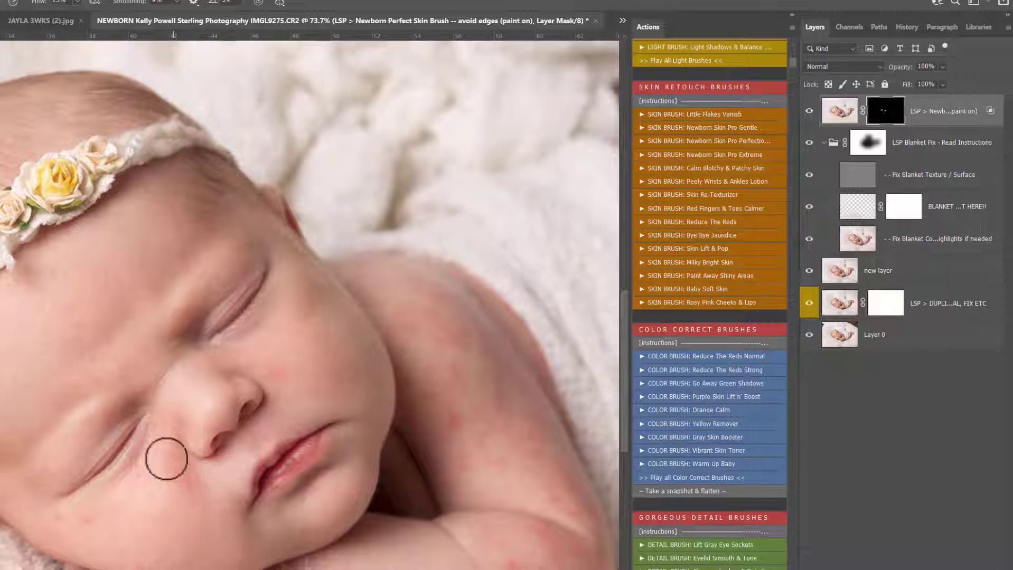
pyautogui.moveTo(100, 517)
pyautogui.mouseDown()
pyautogui.moveTo(25, 513)
pyautogui.moveTo(33, 507)
pyautogui.moveTo(153, 548)
pyautogui.moveTo(104, 541)
pyautogui.moveTo(112, 512)
pyautogui.moveTo(65, 510)
pyautogui.moveTo(62, 470)
pyautogui.mouseUp()
# - Enlarge the brush and paint the skin smoothing across the baby's forehead
pyautogui.rightClick(60, 371)
pyautogui.moveTo(171, 400); pyautogui.dragTo(182, 401)
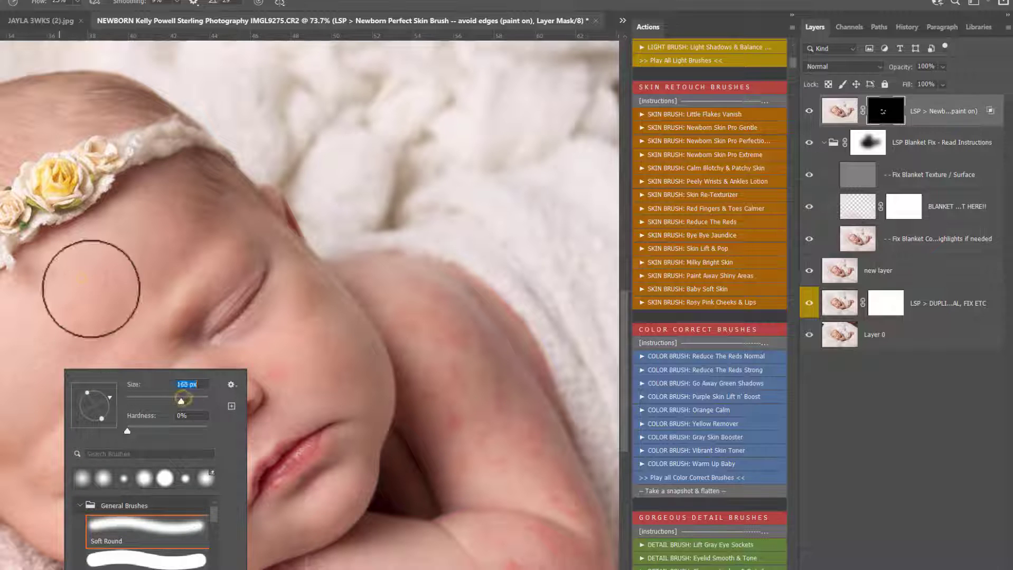
pyautogui.moveTo(90, 288)
pyautogui.mouseDown()
pyautogui.moveTo(70, 287)
pyautogui.moveTo(124, 313)
pyautogui.moveTo(147, 342)
pyautogui.moveTo(115, 257)
pyautogui.moveTo(137, 249)
pyautogui.mouseUp()
# - Paint the skin smoothing over the arm, shoulder and upper cheek, and shrink the brush for the area around nose and mouth
pyautogui.scroll(-5, 288, 370)
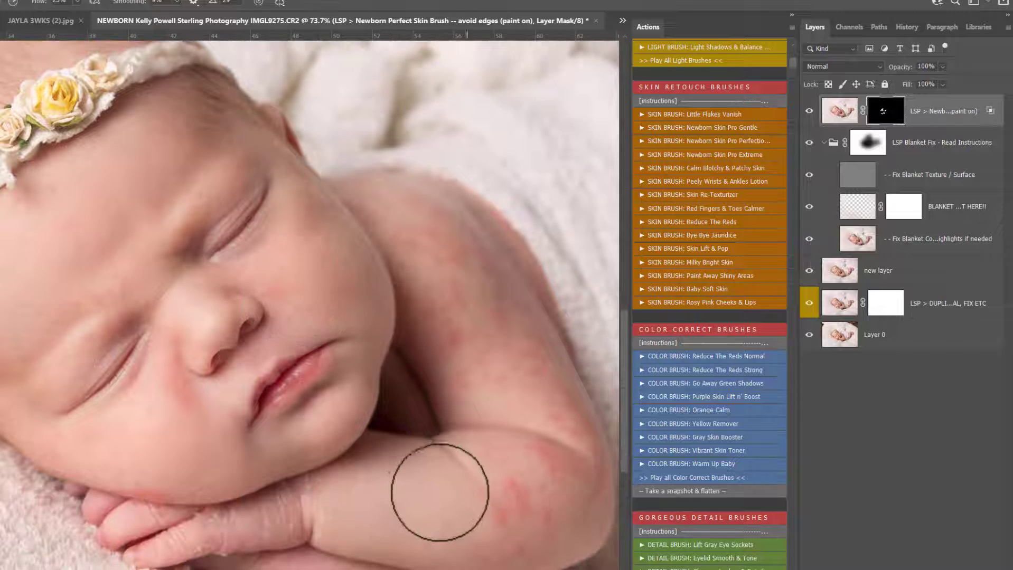
pyautogui.moveTo(504, 530); pyautogui.dragTo(529, 515)
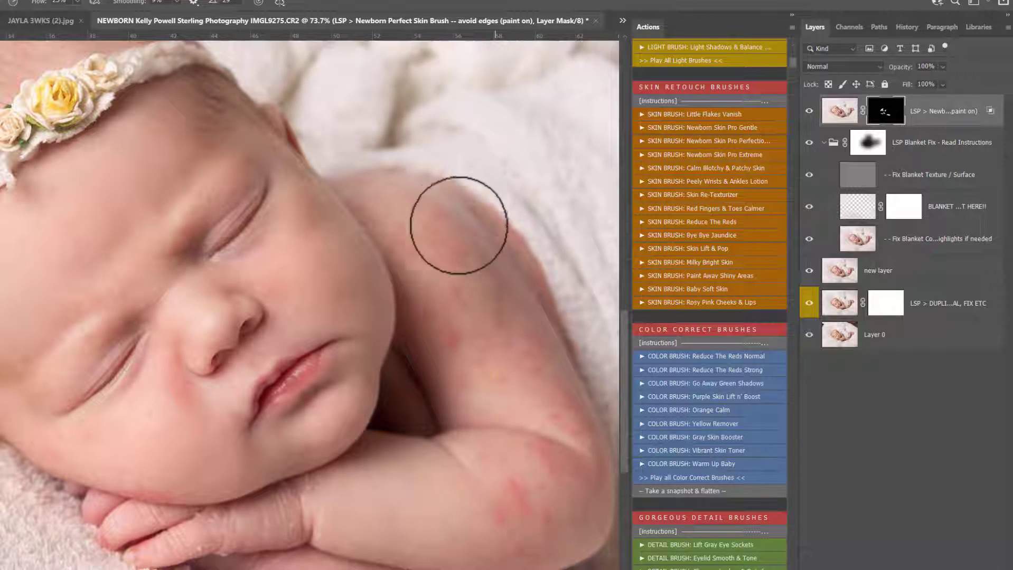
pyautogui.moveTo(459, 226)
pyautogui.mouseDown()
pyautogui.moveTo(463, 267)
pyautogui.moveTo(427, 283)
pyautogui.mouseUp()
pyautogui.moveTo(330, 258)
pyautogui.mouseDown()
pyautogui.moveTo(312, 243)
pyautogui.moveTo(302, 263)
pyautogui.moveTo(309, 280)
pyautogui.moveTo(280, 281)
pyautogui.mouseUp()
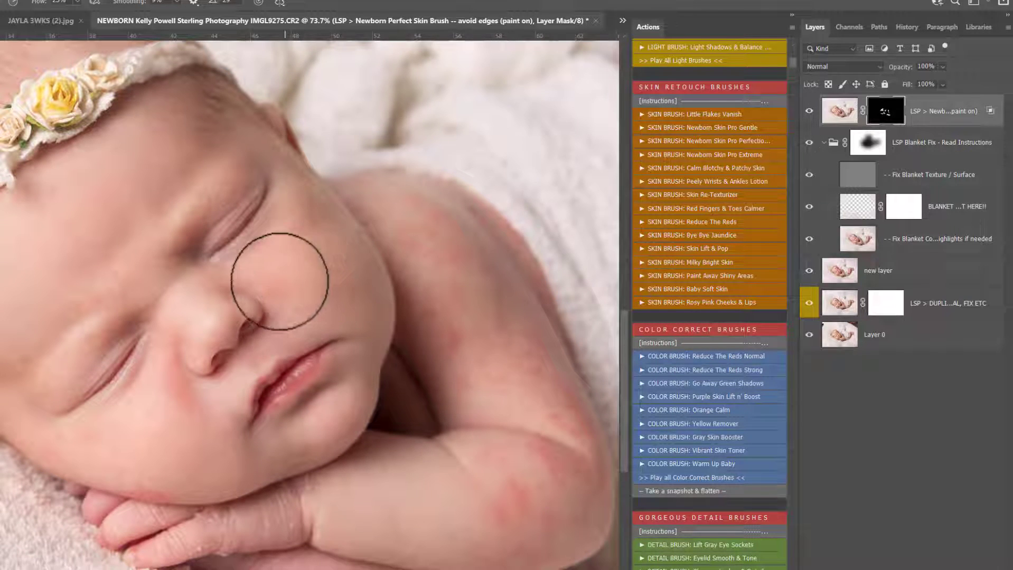
pyautogui.rightClick(130, 237)
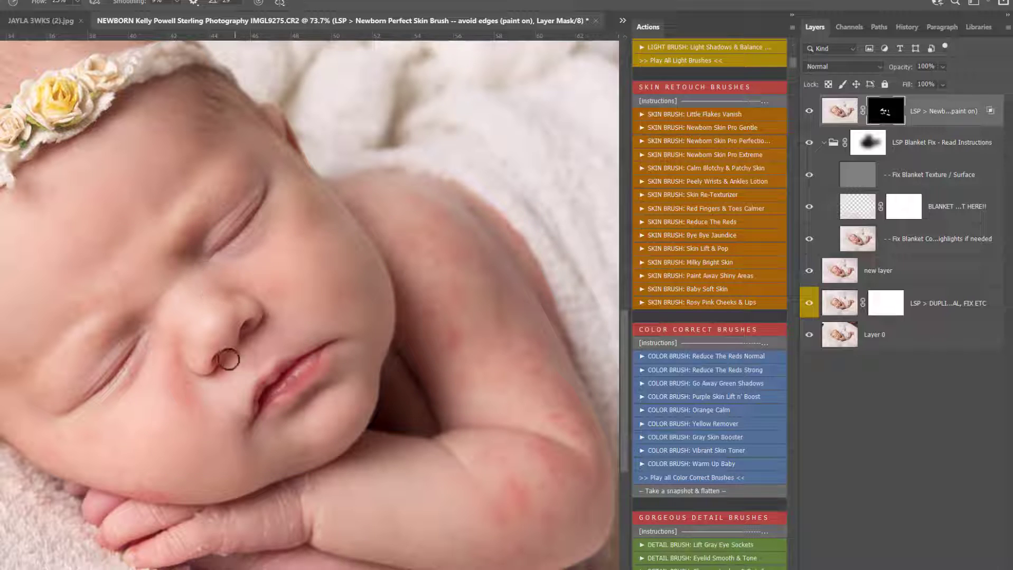
pyautogui.scroll(-1, 243, 367)
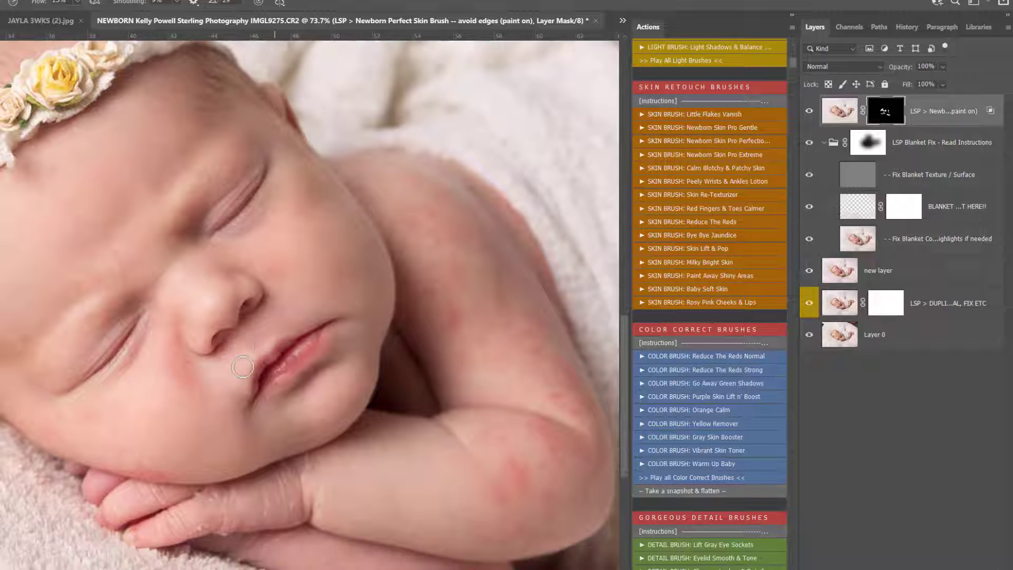
# - Run SKIN BRUSH: Peely Wrists & Ankles Lotion, paint it over the flaky wrist and hand, and compare with the effect hidden
pyautogui.click(721, 184)
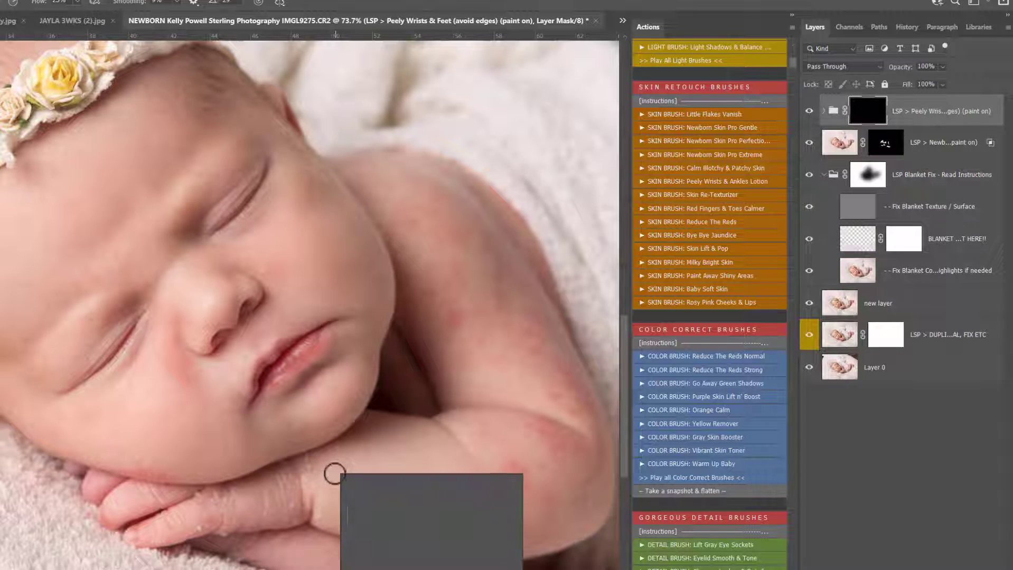
pyautogui.click(457, 506)
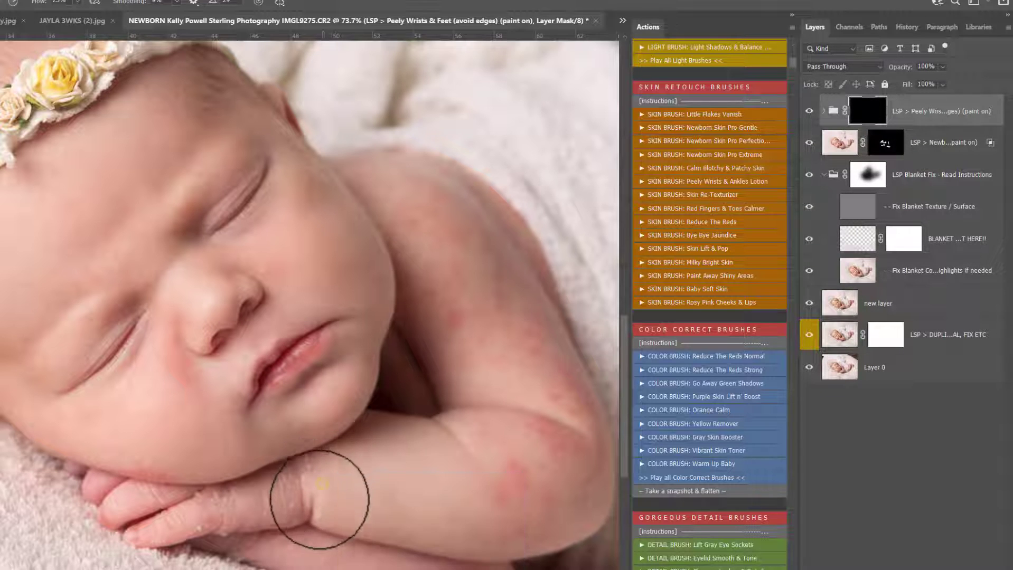
pyautogui.rightClick(320, 500)
pyautogui.click(313, 480)
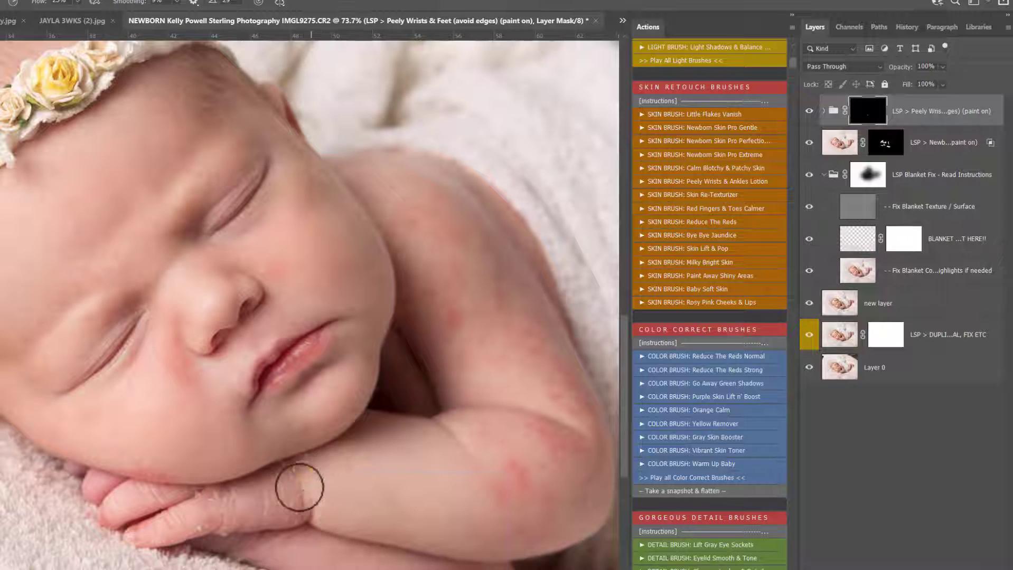
pyautogui.moveTo(290, 498)
pyautogui.mouseDown()
pyautogui.moveTo(262, 480)
pyautogui.moveTo(281, 485)
pyautogui.moveTo(281, 520)
pyautogui.moveTo(285, 506)
pyautogui.moveTo(301, 507)
pyautogui.moveTo(236, 498)
pyautogui.moveTo(208, 508)
pyautogui.moveTo(206, 500)
pyautogui.moveTo(218, 504)
pyautogui.moveTo(189, 538)
pyautogui.moveTo(204, 523)
pyautogui.moveTo(234, 531)
pyautogui.moveTo(240, 522)
pyautogui.moveTo(217, 509)
pyautogui.mouseUp()
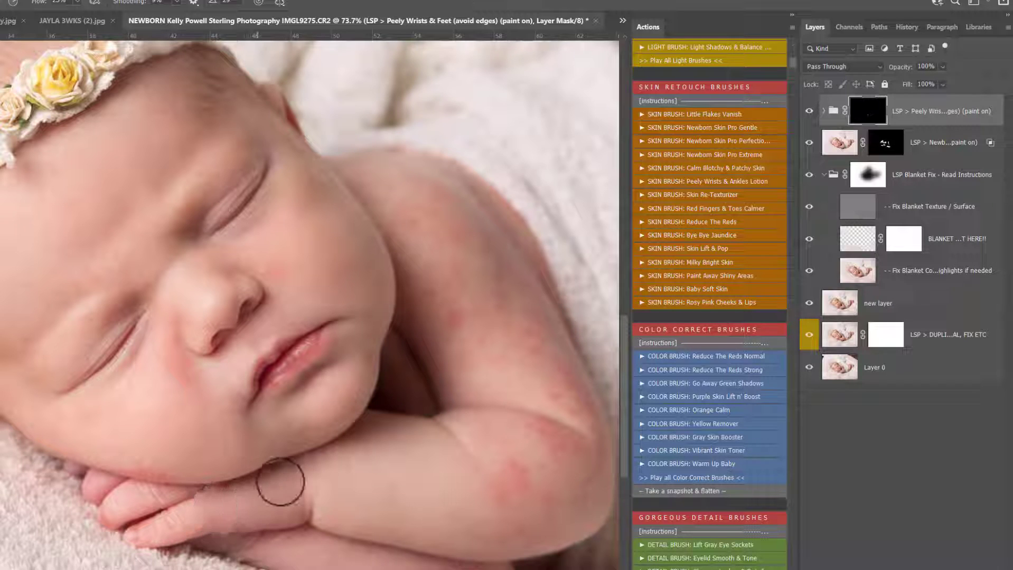
pyautogui.moveTo(314, 457)
pyautogui.mouseDown()
pyautogui.moveTo(285, 476)
pyautogui.moveTo(301, 501)
pyautogui.moveTo(290, 518)
pyautogui.moveTo(302, 476)
pyautogui.moveTo(226, 494)
pyautogui.moveTo(214, 511)
pyautogui.moveTo(160, 515)
pyautogui.moveTo(157, 497)
pyautogui.moveTo(161, 508)
pyautogui.moveTo(150, 498)
pyautogui.moveTo(131, 508)
pyautogui.moveTo(151, 502)
pyautogui.moveTo(284, 554)
pyautogui.moveTo(216, 546)
pyautogui.moveTo(295, 546)
pyautogui.moveTo(262, 543)
pyautogui.moveTo(274, 480)
pyautogui.moveTo(341, 457)
pyautogui.moveTo(297, 481)
pyautogui.moveTo(324, 497)
pyautogui.moveTo(293, 519)
pyautogui.moveTo(244, 514)
pyautogui.moveTo(263, 497)
pyautogui.mouseUp()
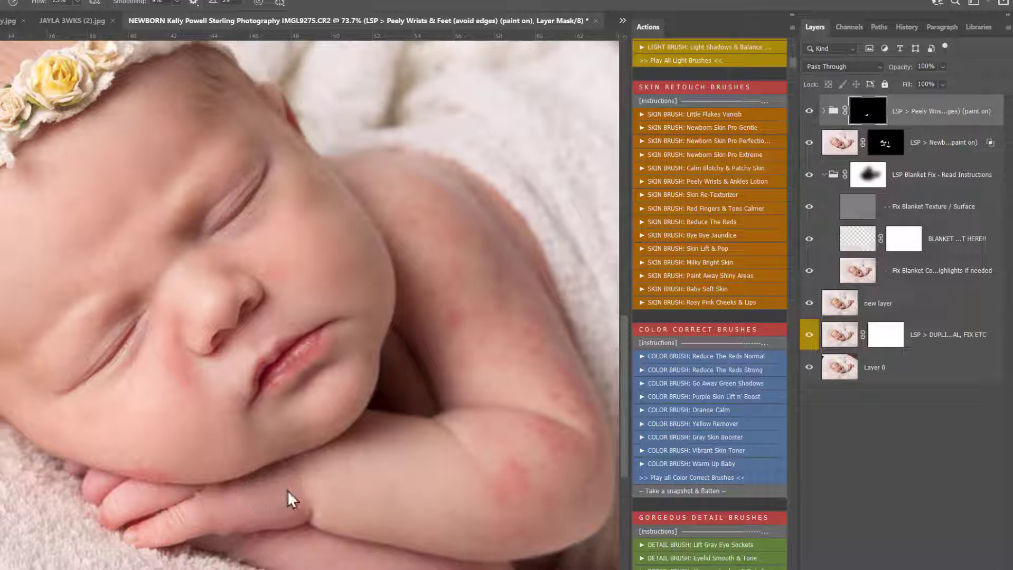
pyautogui.moveTo(809, 111); pyautogui.dragTo(808, 146)
# - Run SKIN BRUSH: Calm Blotchy & Patchy Skin and paint it with an enlarged brush over the red patches on the arm
pyautogui.moveTo(554, 369)
pyautogui.mouseDown()
pyautogui.moveTo(363, 349)
pyautogui.moveTo(274, 358)
pyautogui.mouseUp()
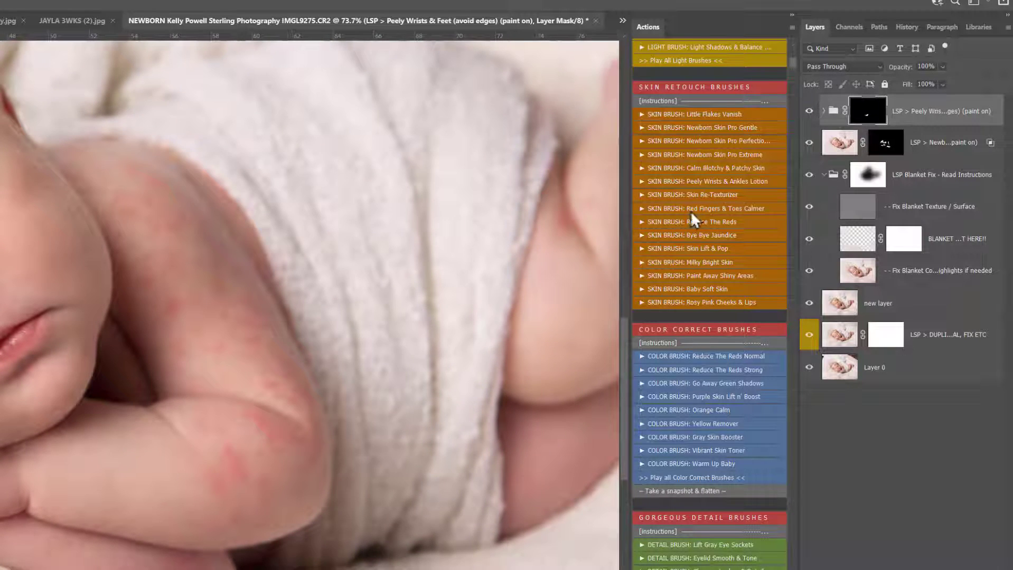
pyautogui.click(685, 168)
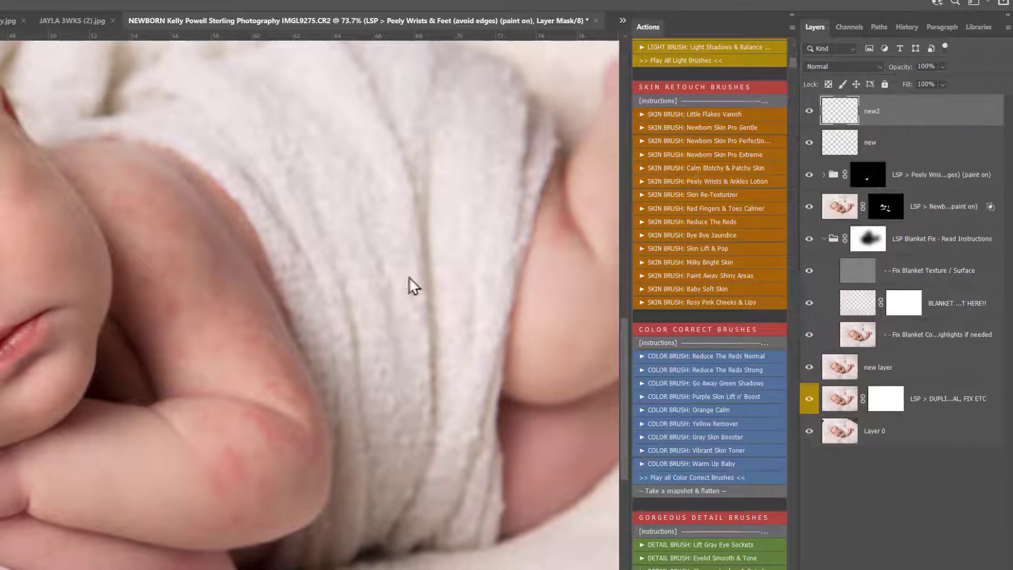
pyautogui.rightClick(246, 343)
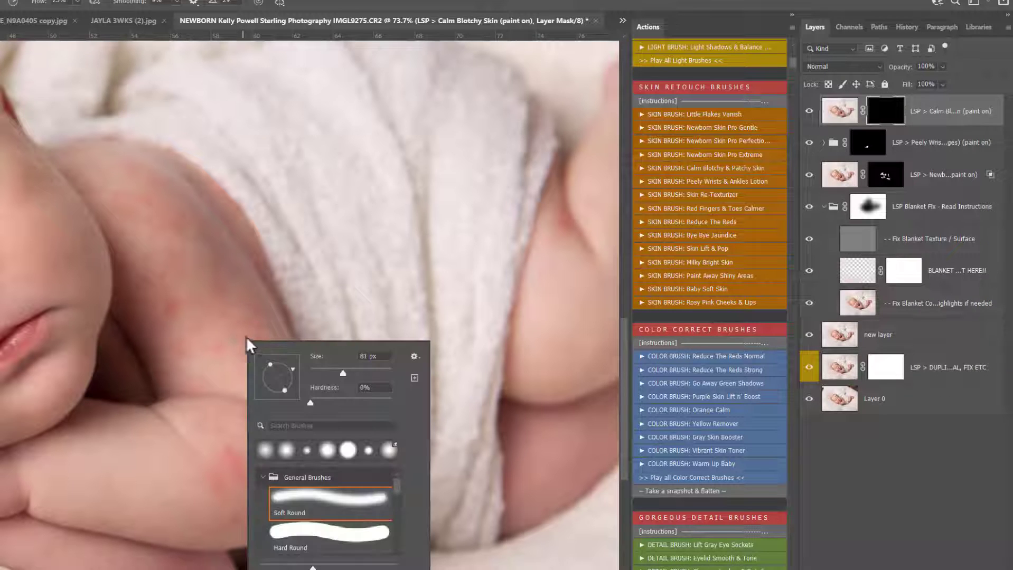
pyautogui.moveTo(373, 370); pyautogui.dragTo(374, 372)
pyautogui.moveTo(213, 299)
pyautogui.mouseDown()
pyautogui.moveTo(197, 330)
pyautogui.moveTo(156, 202)
pyautogui.moveTo(296, 463)
pyautogui.moveTo(303, 439)
pyautogui.moveTo(287, 479)
pyautogui.moveTo(270, 440)
pyautogui.moveTo(321, 381)
pyautogui.moveTo(302, 413)
pyautogui.moveTo(179, 225)
pyautogui.moveTo(126, 220)
pyautogui.moveTo(144, 274)
pyautogui.moveTo(217, 310)
pyautogui.moveTo(301, 440)
pyautogui.moveTo(235, 465)
pyautogui.moveTo(182, 541)
pyautogui.moveTo(196, 560)
pyautogui.moveTo(345, 352)
pyautogui.moveTo(269, 232)
pyautogui.moveTo(139, 321)
pyautogui.mouseUp()
# - Take a snapshot and flatten the retouched image with the recommended action that precedes the manual editing section
pyautogui.press('z')
pyautogui.keyDown('alt'); pyautogui.click(136, 320); pyautogui.keyUp('alt')
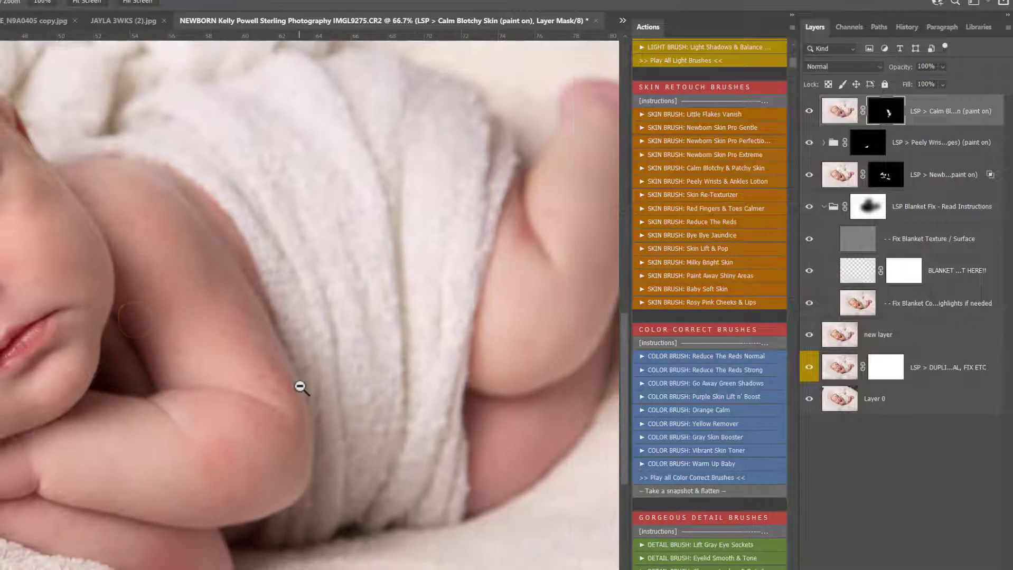
pyautogui.scroll(2, 299, 386)
pyautogui.scroll(-1, 300, 388)
pyautogui.keyDown('alt'); pyautogui.click(301, 388); pyautogui.keyUp('alt')
pyautogui.keyDown('alt'); pyautogui.click(396, 358); pyautogui.keyUp('alt')
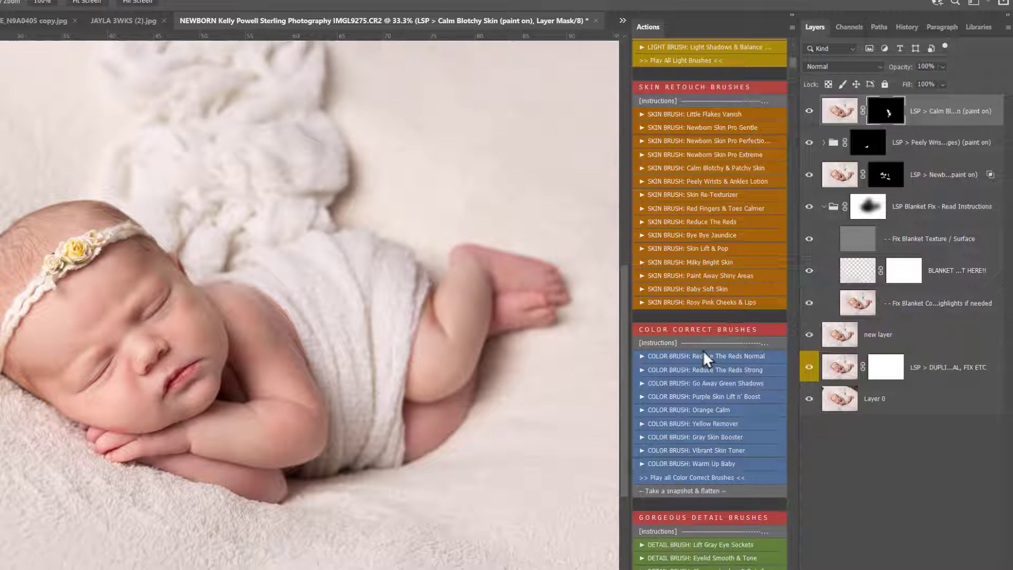
pyautogui.scroll(-6, 703, 351)
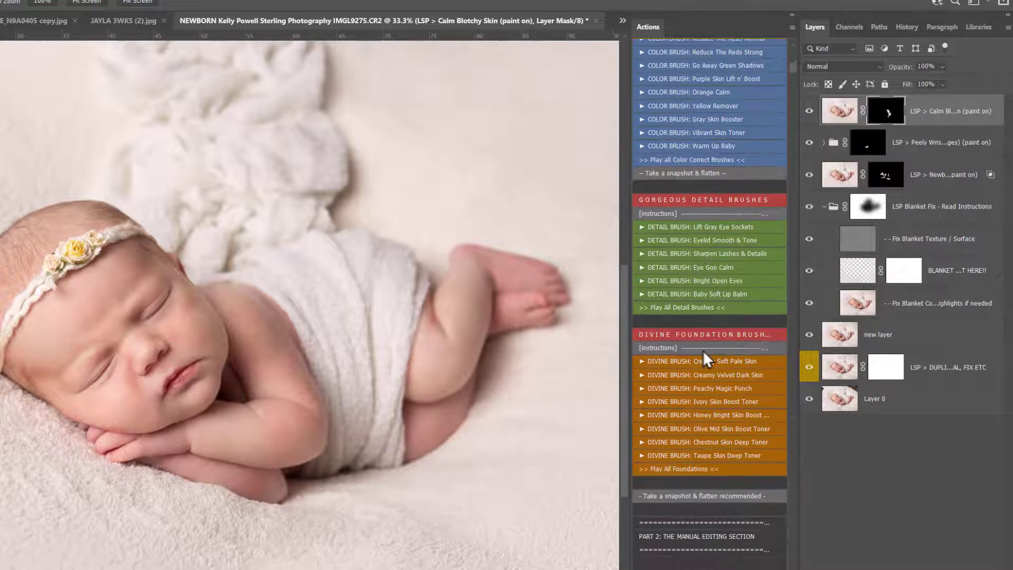
pyautogui.scroll(-2, 703, 350)
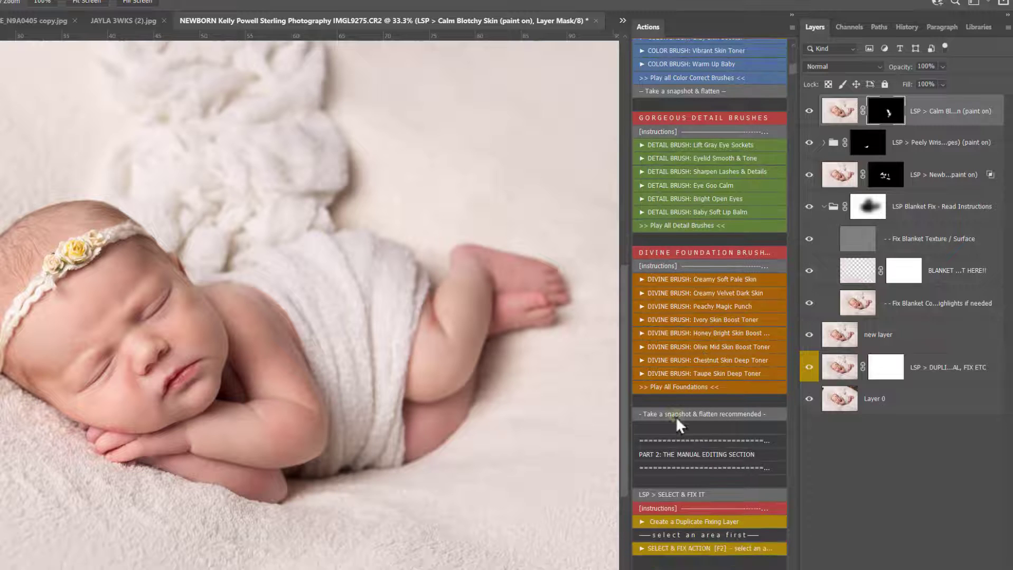
pyautogui.click(676, 416)
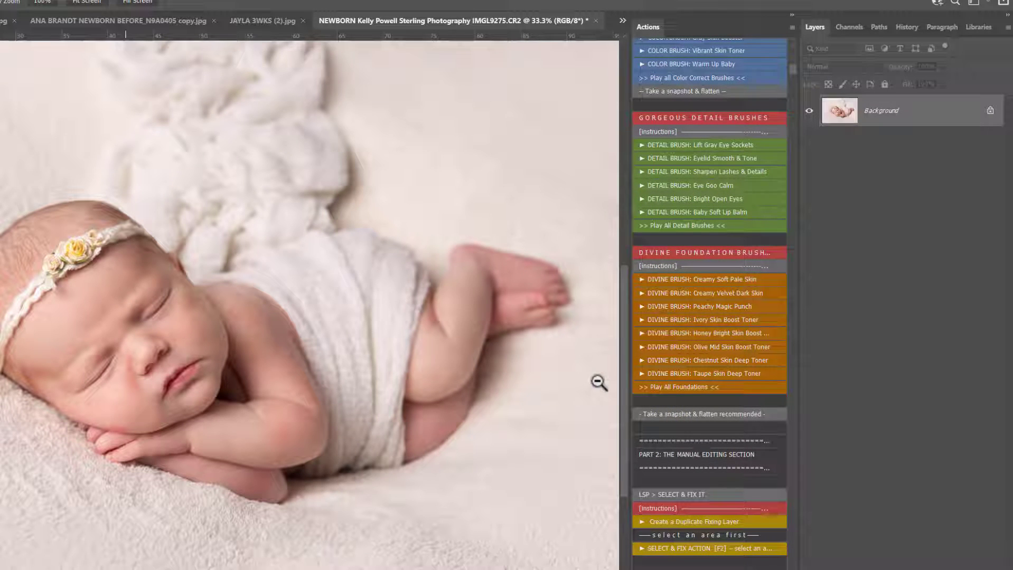
# - Open the instructions for the LSP Frequency Separation action
pyautogui.scroll(-5, 712, 387)
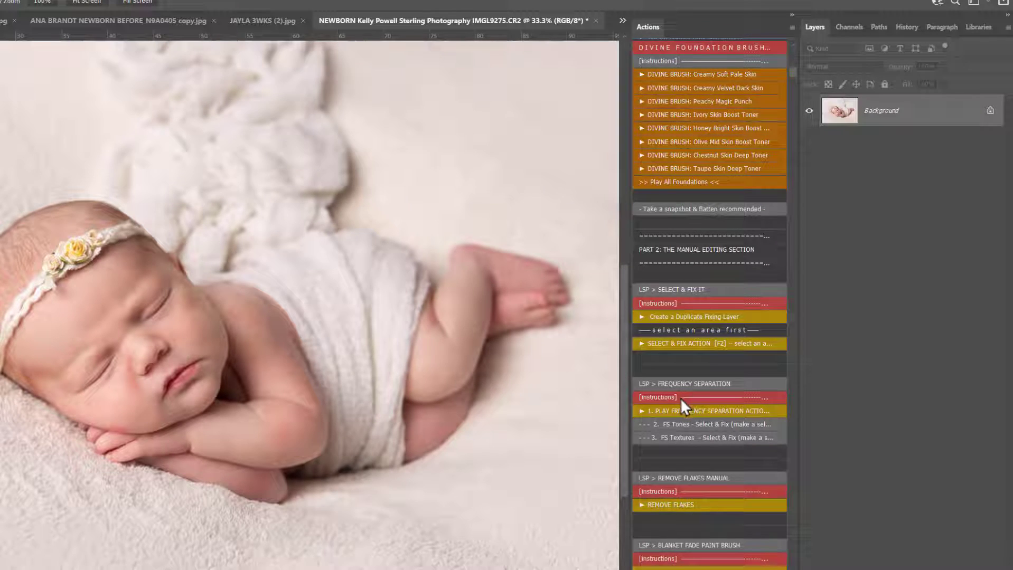
pyautogui.click(680, 398)
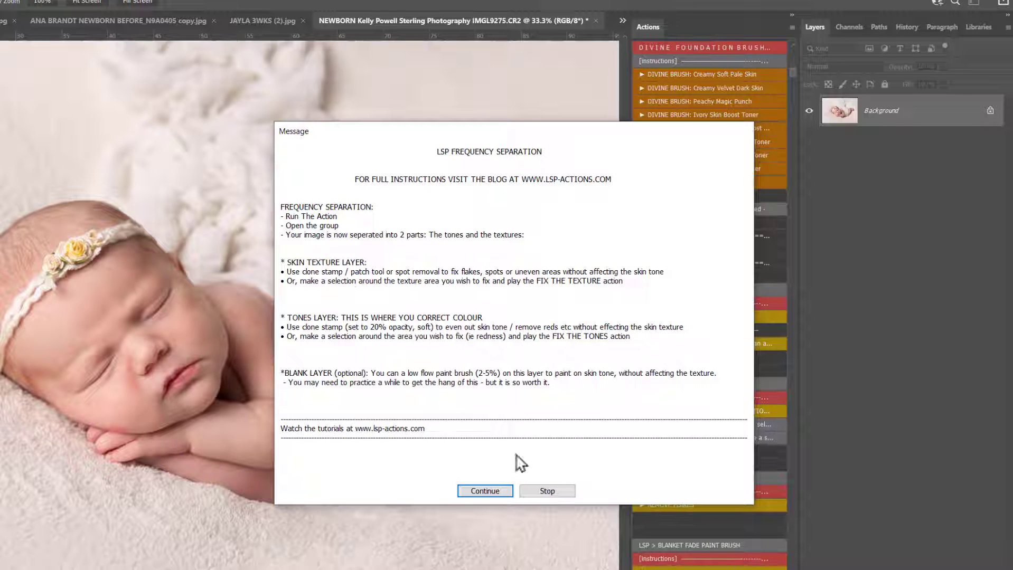
# - Close the instructions, run the PLAY FREQUENCY SEPARATION action and dismiss its closing message
pyautogui.click(547, 489)
pyautogui.scroll(-3, 702, 379)
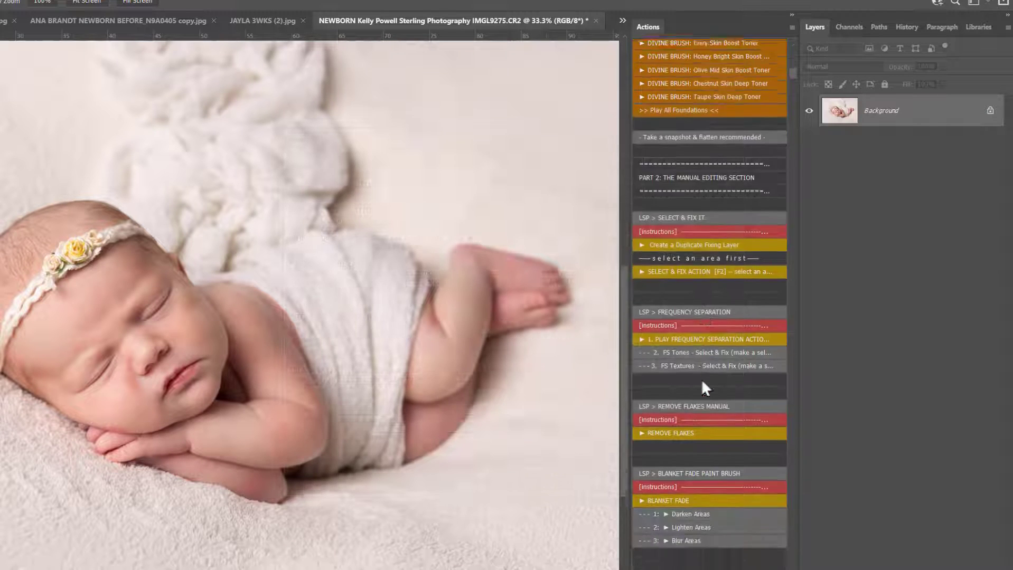
pyautogui.scroll(-1, 702, 379)
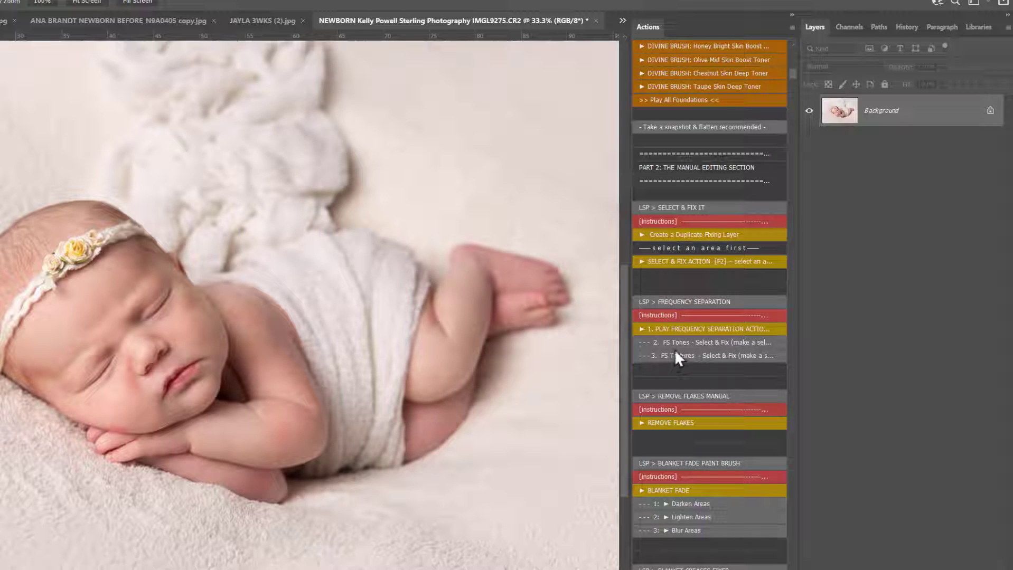
pyautogui.click(686, 329)
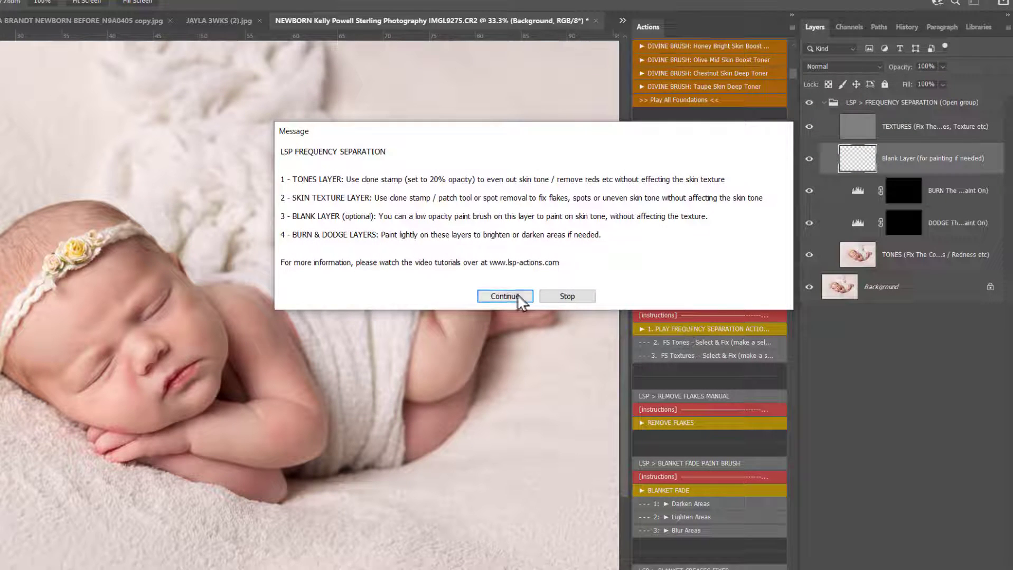
pyautogui.click(517, 296)
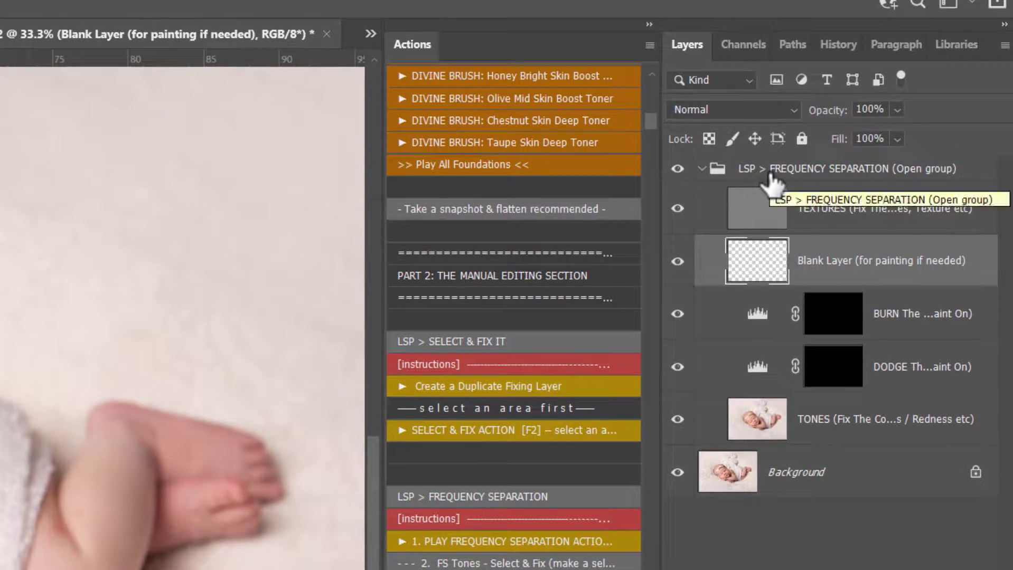
# - Select the TEXTURES layer, hide all layers beneath it and inspect the isolated skin texture on the face
pyautogui.click(763, 229)
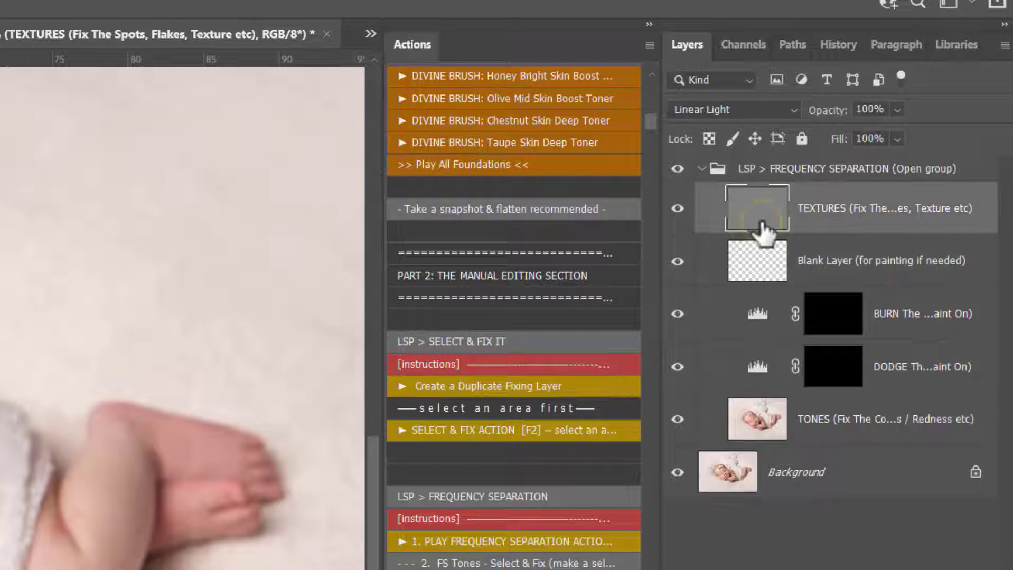
pyautogui.moveTo(677, 261); pyautogui.dragTo(681, 479)
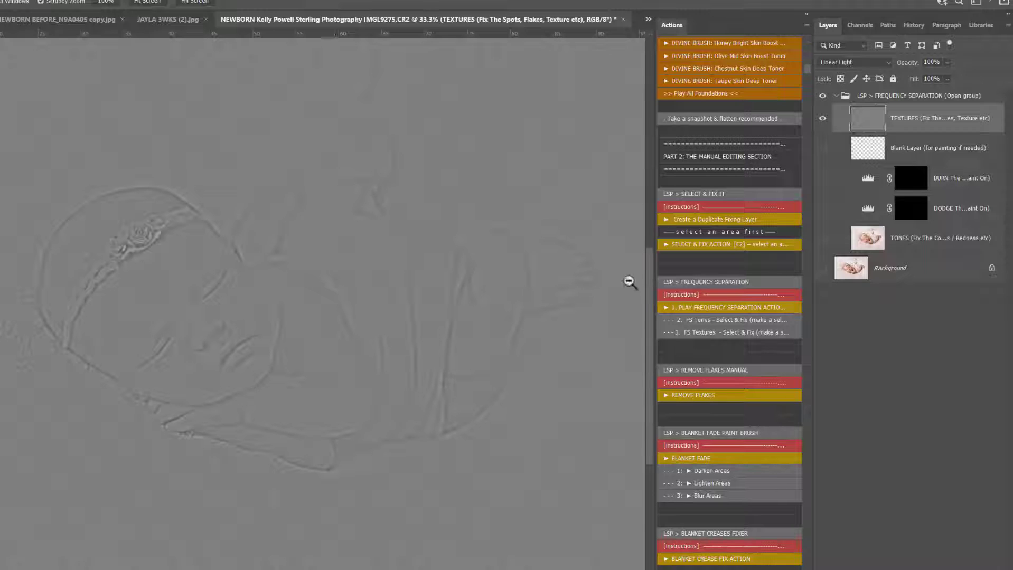
pyautogui.moveTo(229, 312); pyautogui.dragTo(278, 358)
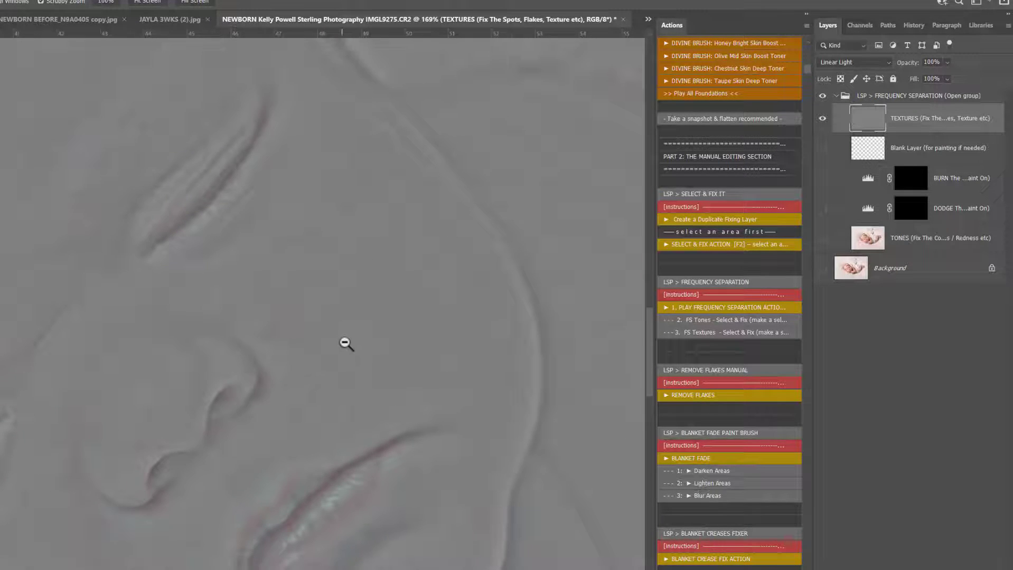
pyautogui.moveTo(346, 344); pyautogui.dragTo(288, 323)
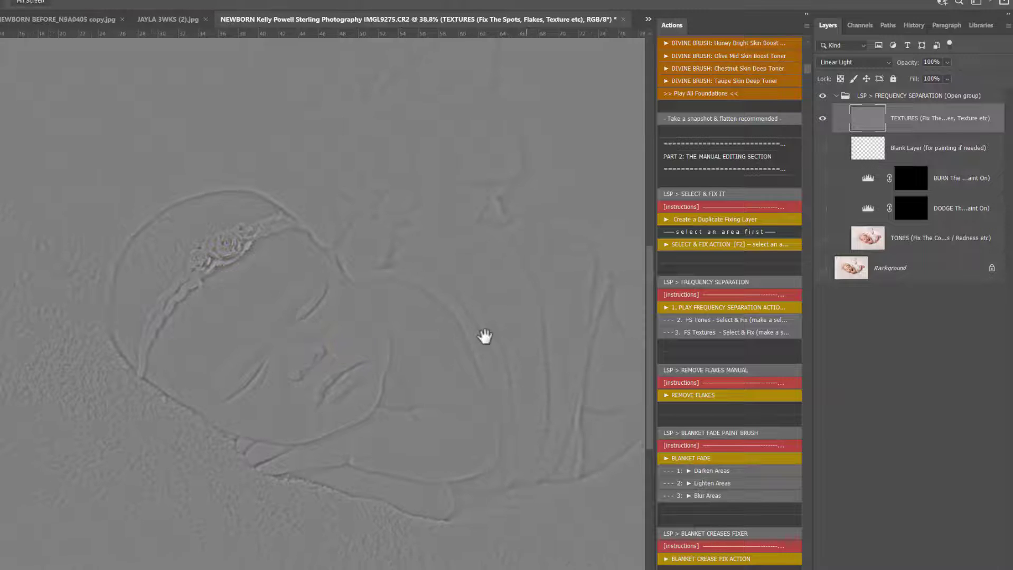
pyautogui.moveTo(485, 337); pyautogui.dragTo(362, 323)
# - Inspect the TONES layer on its own with TEXTURES hidden, and show the TEXTURES layer over it again
pyautogui.click(822, 122)
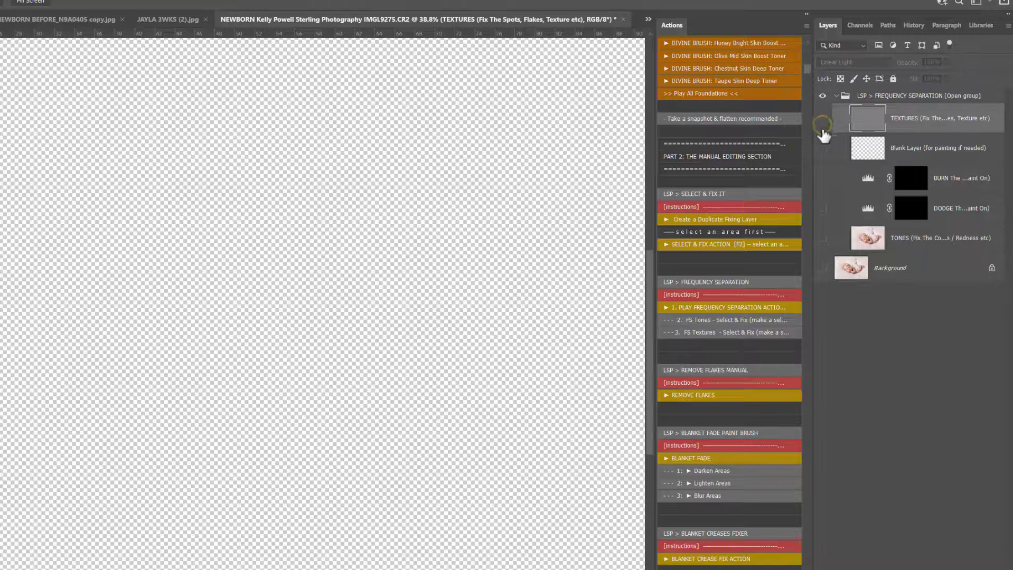
pyautogui.click(820, 241)
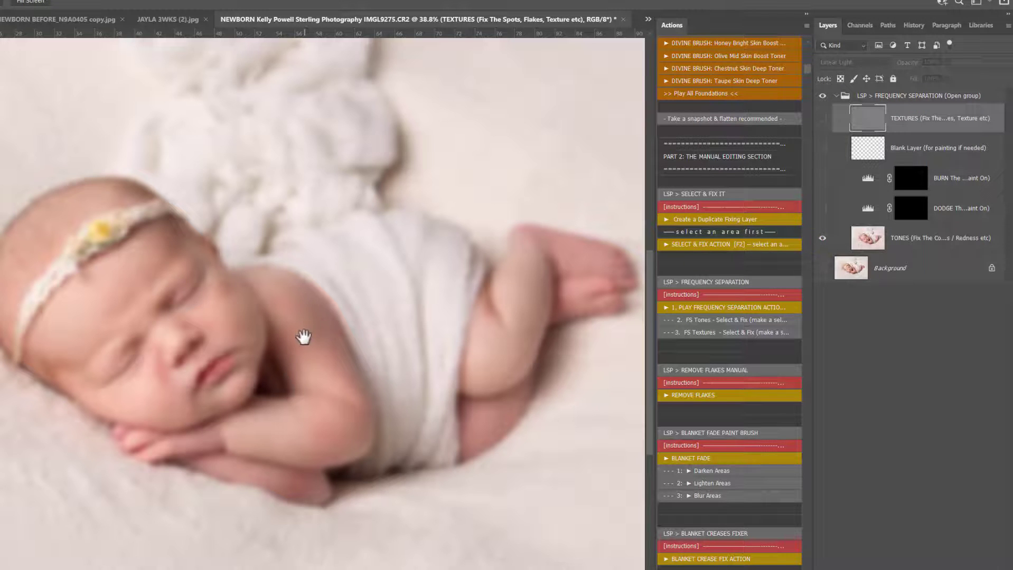
pyautogui.moveTo(304, 337); pyautogui.dragTo(244, 343)
pyautogui.press('z')
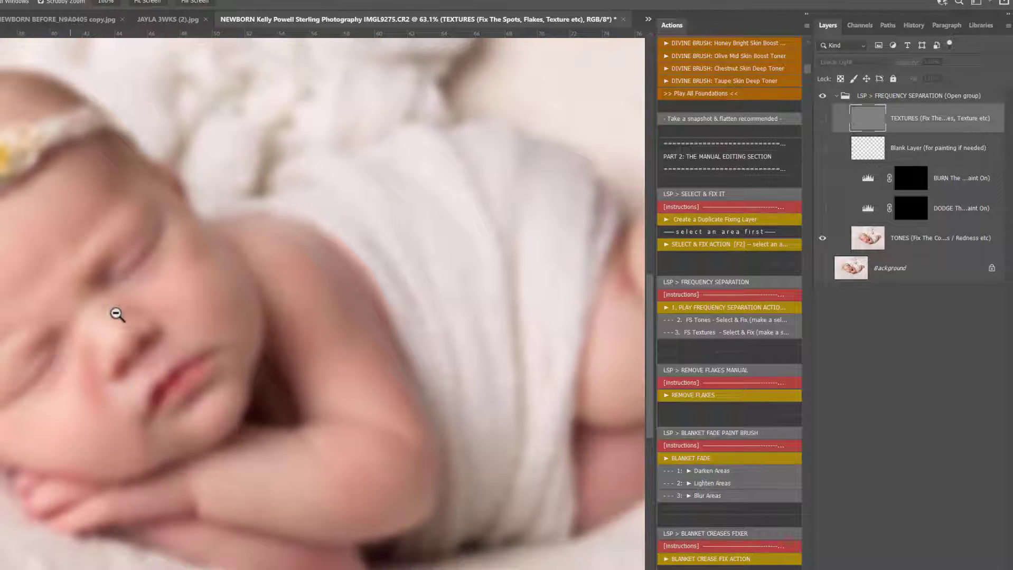
pyautogui.moveTo(116, 328)
pyautogui.mouseDown()
pyautogui.moveTo(92, 324)
pyautogui.moveTo(108, 333)
pyautogui.mouseUp()
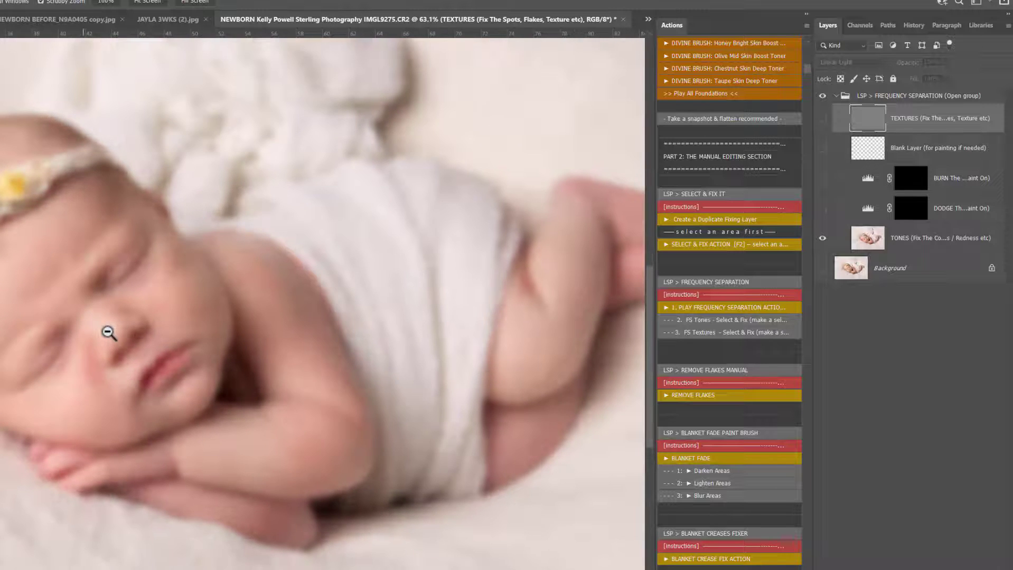
pyautogui.click(821, 119)
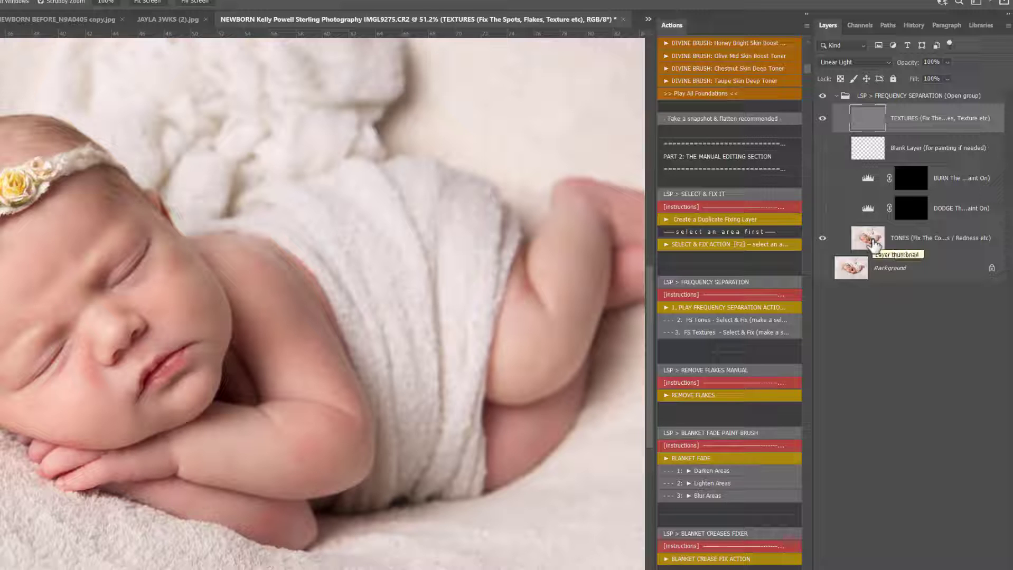
# - Show and activate the blank painting layer, and set the Brush tool's flow to 10%
pyautogui.click(864, 239)
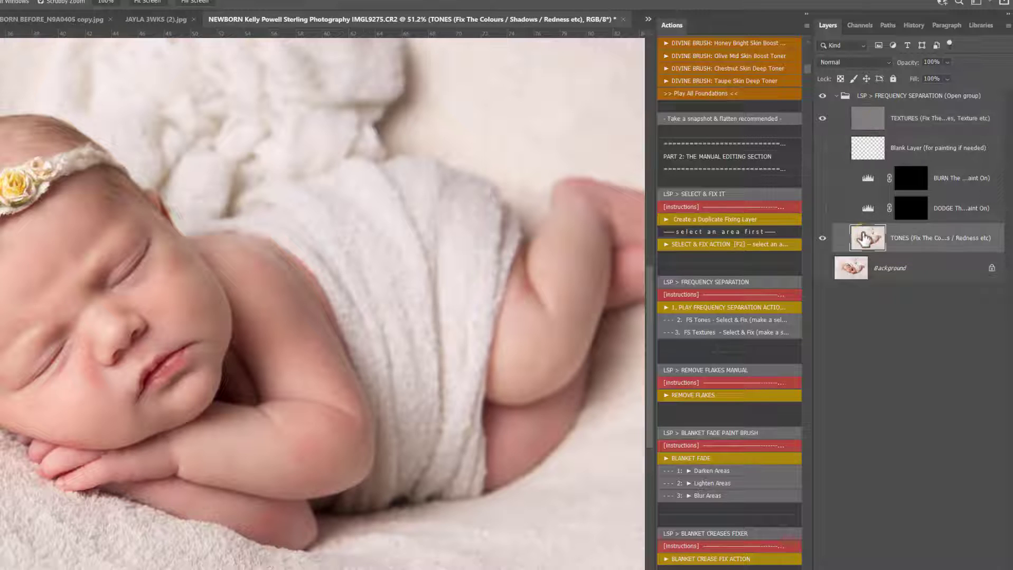
pyautogui.click(868, 159)
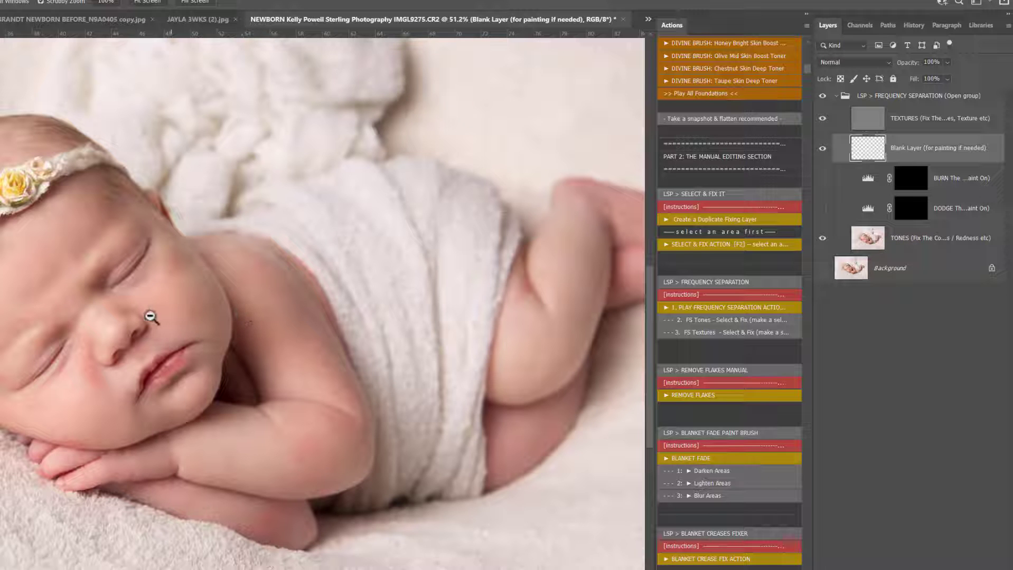
pyautogui.moveTo(150, 317); pyautogui.dragTo(173, 332)
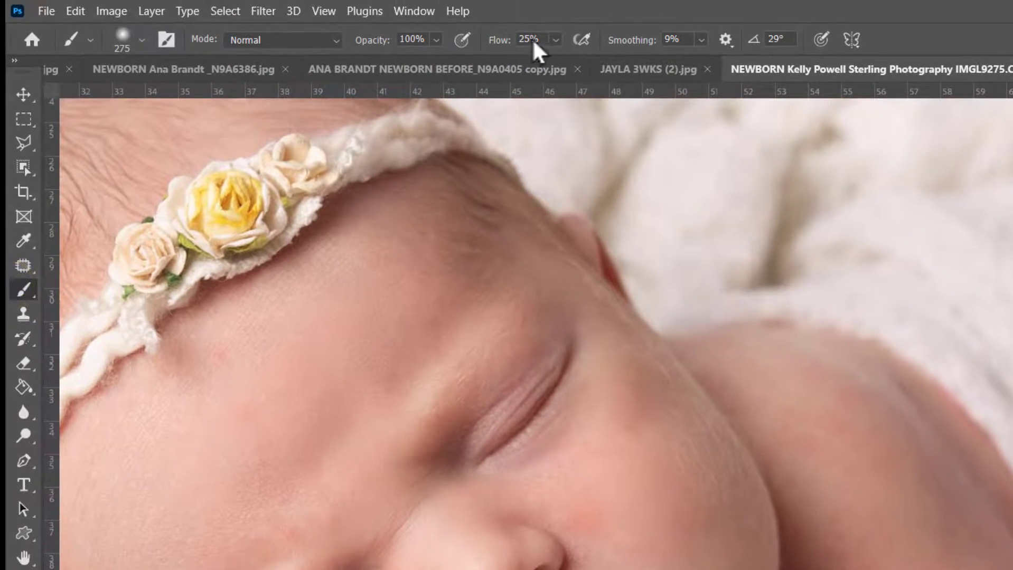
pyautogui.click(532, 39)
pyautogui.write('10')
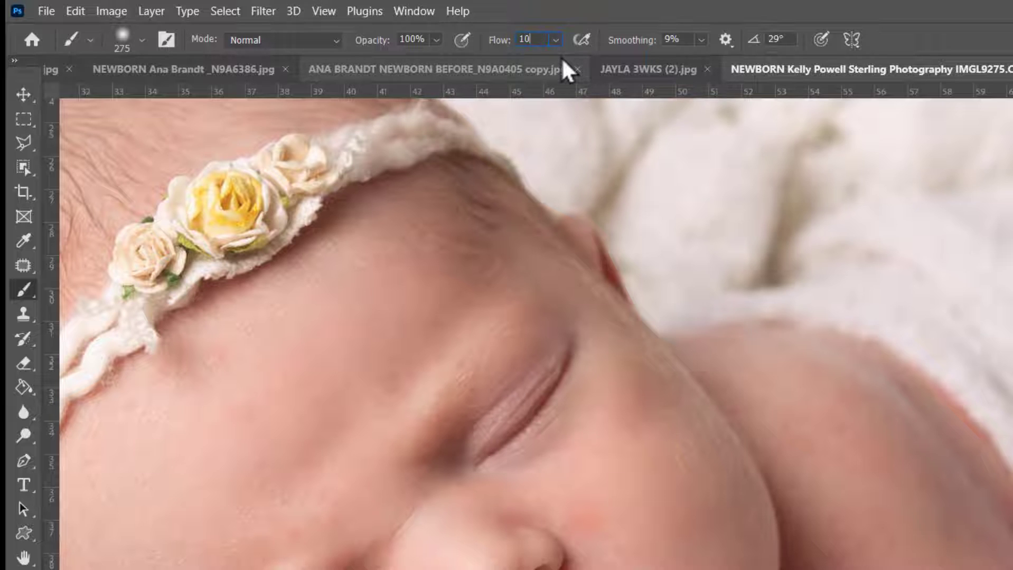
pyautogui.press('Return')
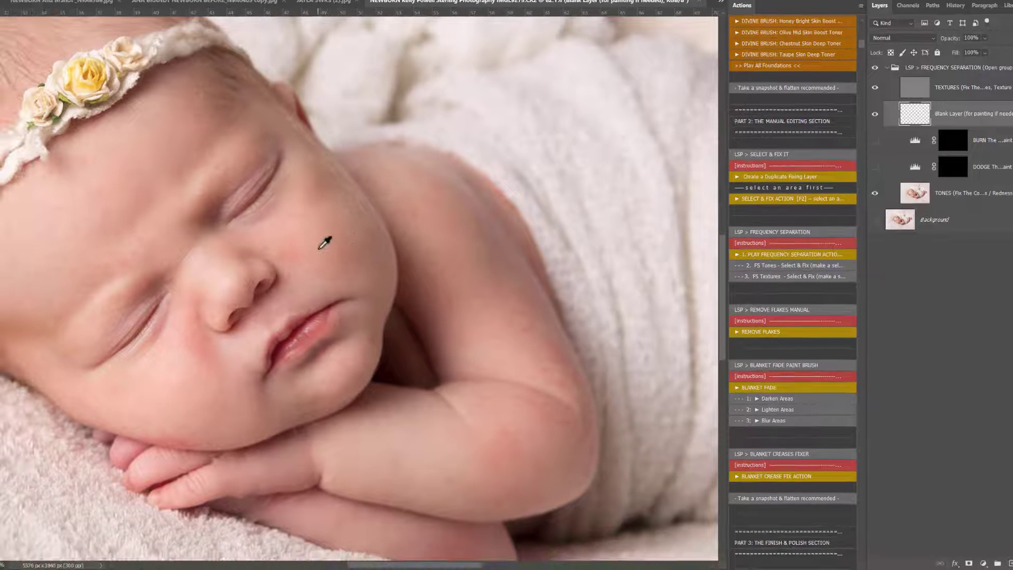
# - Resize the soft round brush, paint over the red spot on the upper cheek and undo the last stroke
pyautogui.rightClick(309, 249)
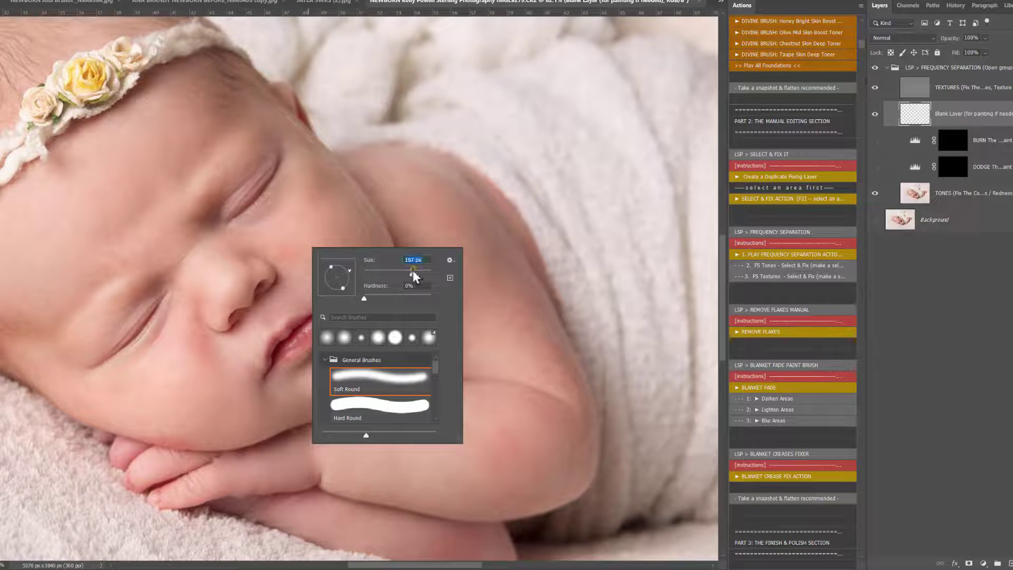
pyautogui.moveTo(413, 271); pyautogui.dragTo(412, 271)
pyautogui.click(291, 259)
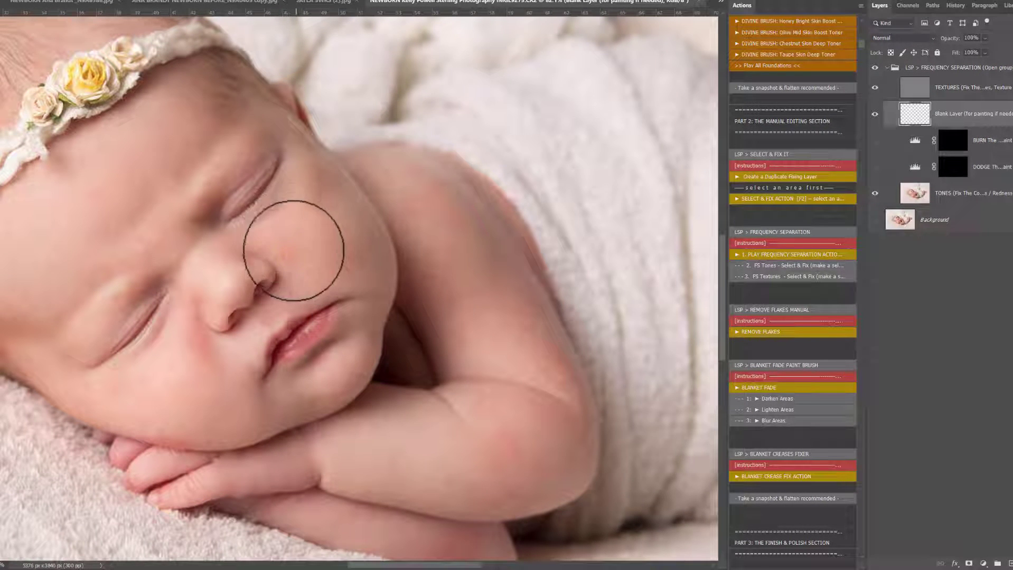
pyautogui.moveTo(294, 251)
pyautogui.mouseDown()
pyautogui.moveTo(282, 241)
pyautogui.moveTo(292, 248)
pyautogui.mouseUp()
pyautogui.hotkey('ctrl', 'z')
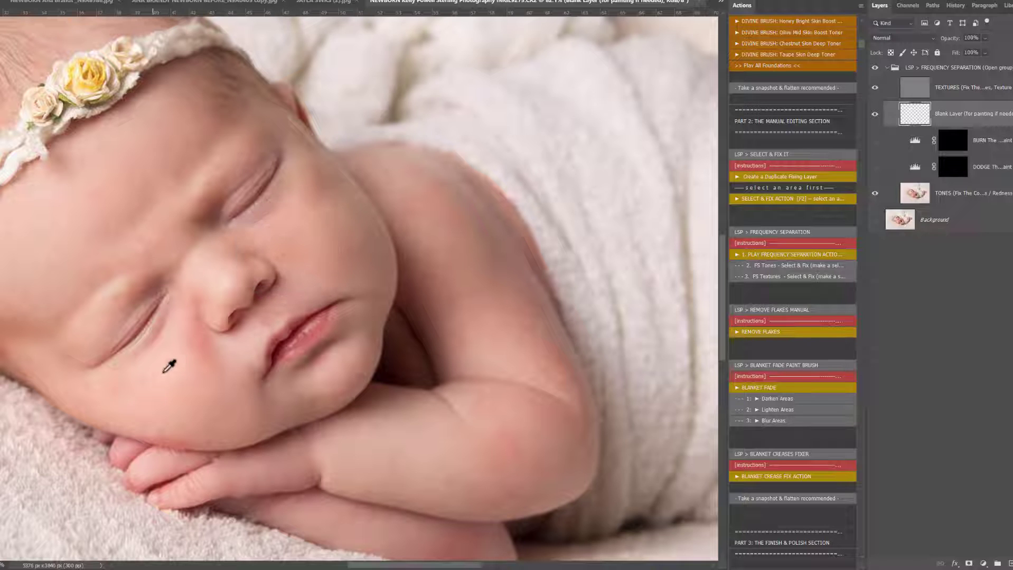
# - Reduce the brush size and paint sampled skin tones over the redness on the lower cheek and beside the nose
pyautogui.rightClick(183, 396)
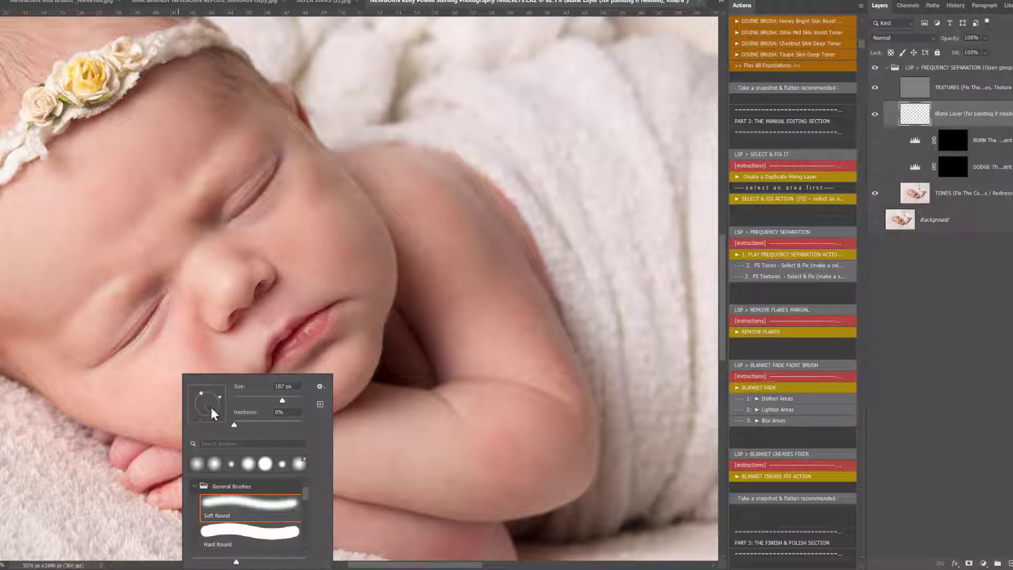
pyautogui.moveTo(270, 402); pyautogui.dragTo(270, 403)
pyautogui.click(145, 416)
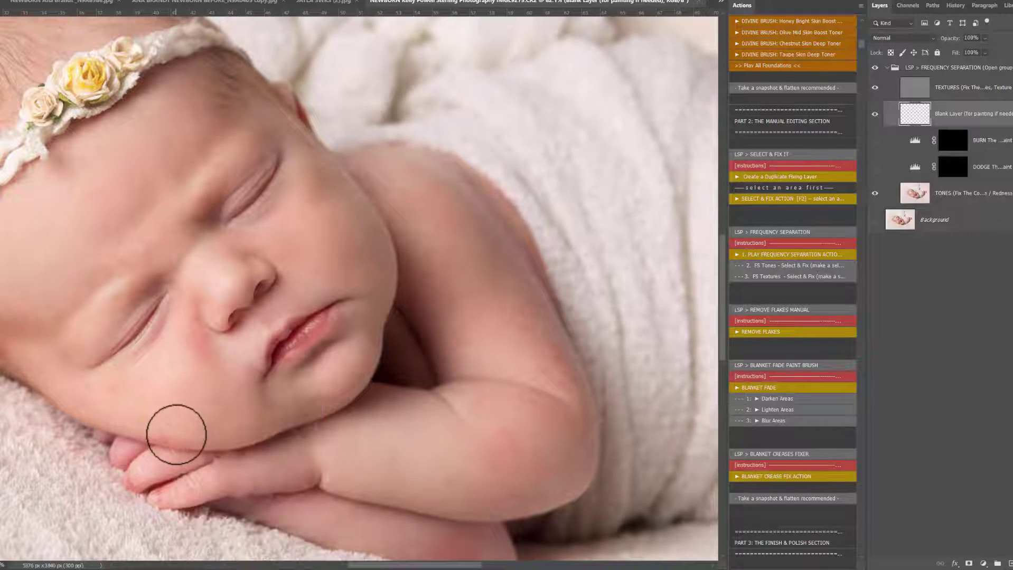
pyautogui.keyDown('alt'); pyautogui.click(125, 429); pyautogui.keyUp('alt')
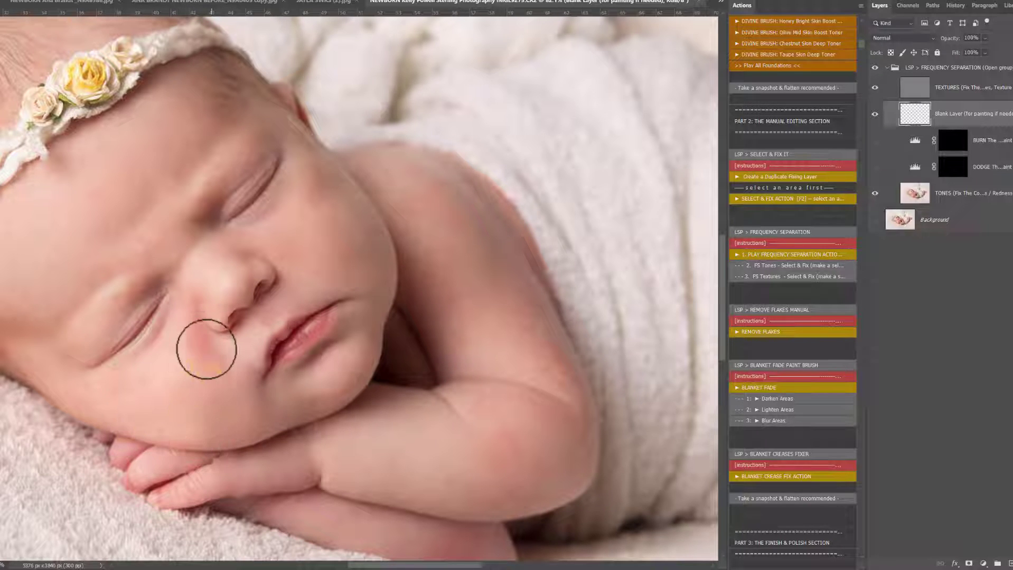
pyautogui.keyDown('alt'); pyautogui.click(173, 381); pyautogui.keyUp('alt')
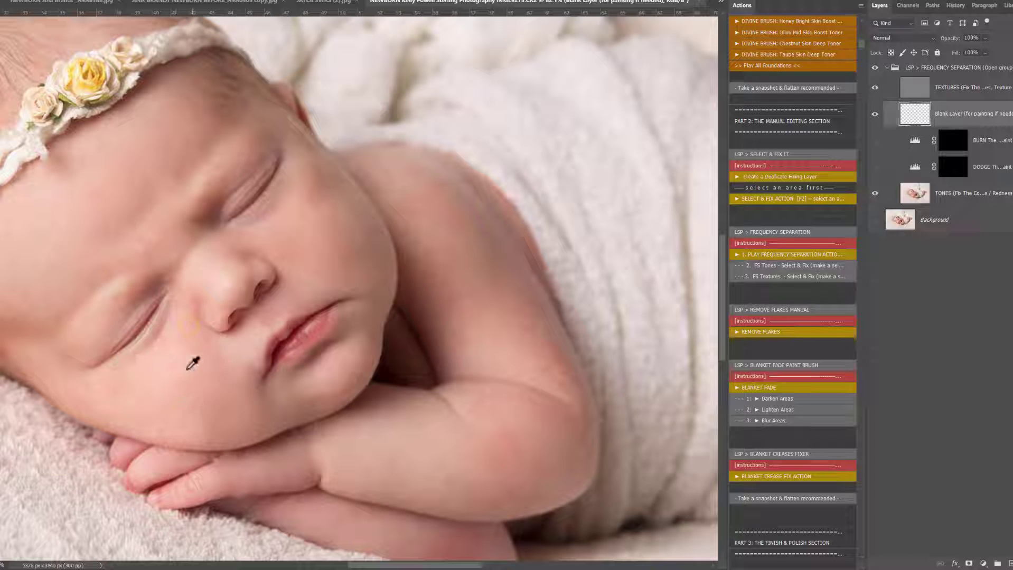
pyautogui.moveTo(195, 359); pyautogui.dragTo(183, 307)
# - Sample nearby skin tones and paint lightly over the uneven colour on the forehead and chin
pyautogui.keyDown('alt'); pyautogui.click(90, 259); pyautogui.keyUp('alt')
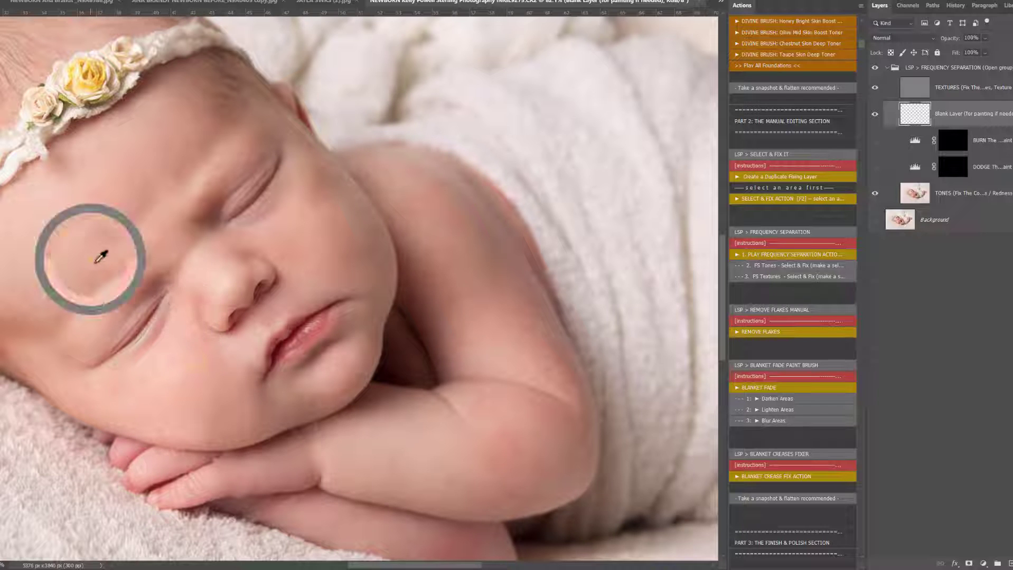
pyautogui.moveTo(126, 252)
pyautogui.mouseDown()
pyautogui.moveTo(106, 262)
pyautogui.moveTo(183, 264)
pyautogui.moveTo(216, 247)
pyautogui.moveTo(213, 212)
pyautogui.mouseUp()
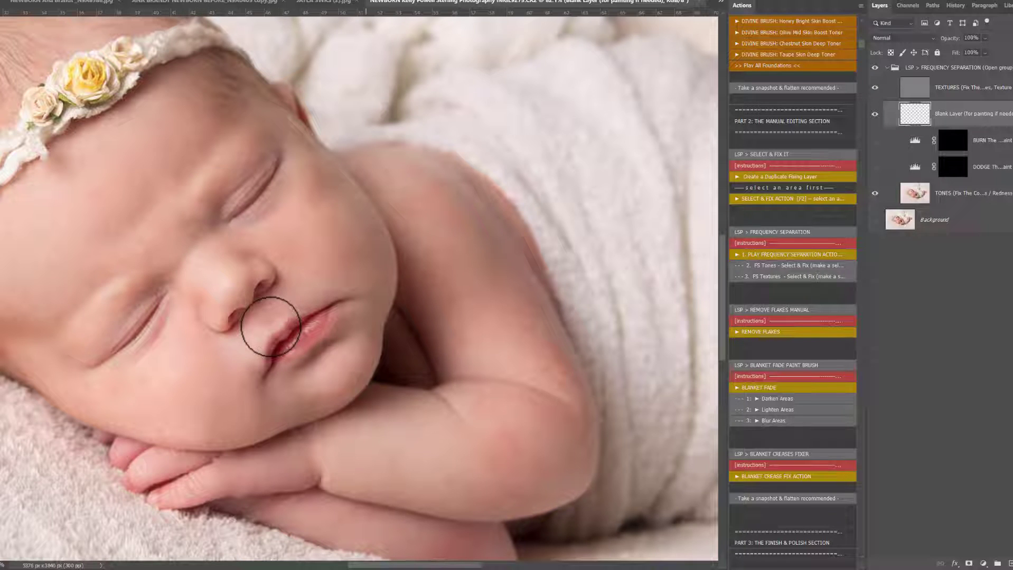
pyautogui.scroll(-1, 271, 326)
pyautogui.keyDown('alt'); pyautogui.click(339, 358); pyautogui.keyUp('alt')
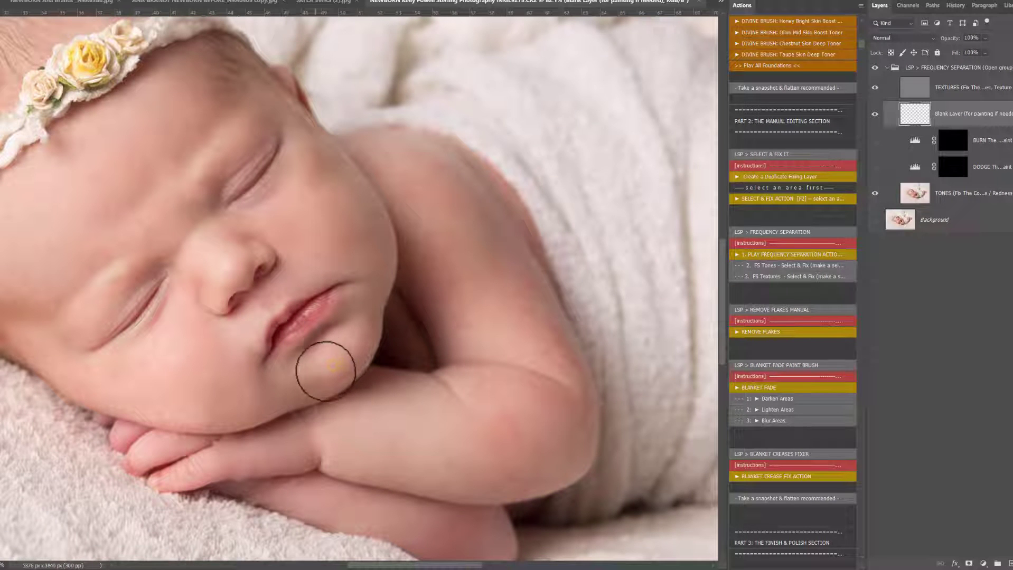
pyautogui.moveTo(328, 369); pyautogui.dragTo(306, 389)
pyautogui.keyDown('alt'); pyautogui.click(306, 389); pyautogui.keyUp('alt')
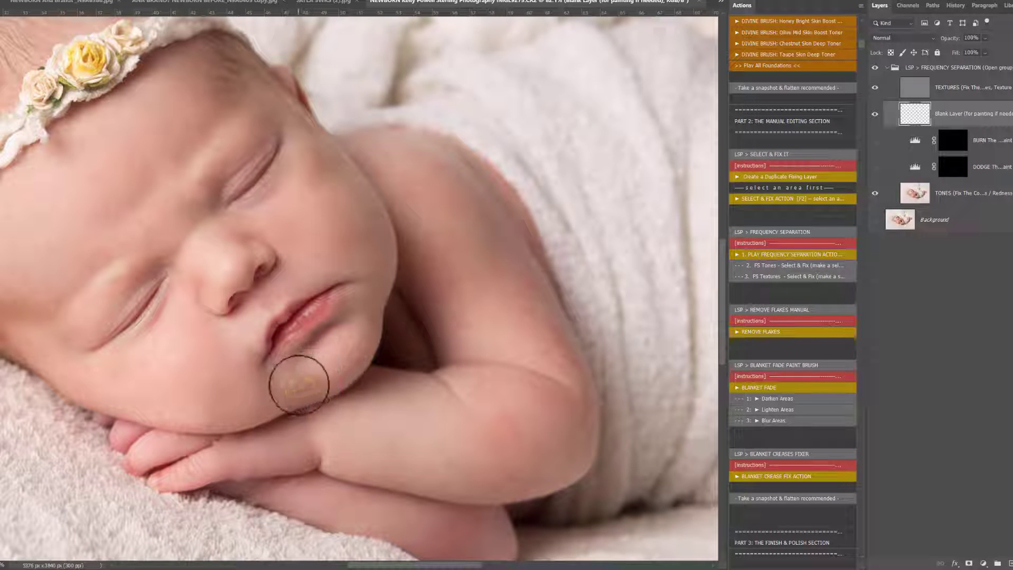
# - Hide the painted blank layer, activate the TONES layer and outline the red patches on both cheeks as one selection
pyautogui.click(876, 116)
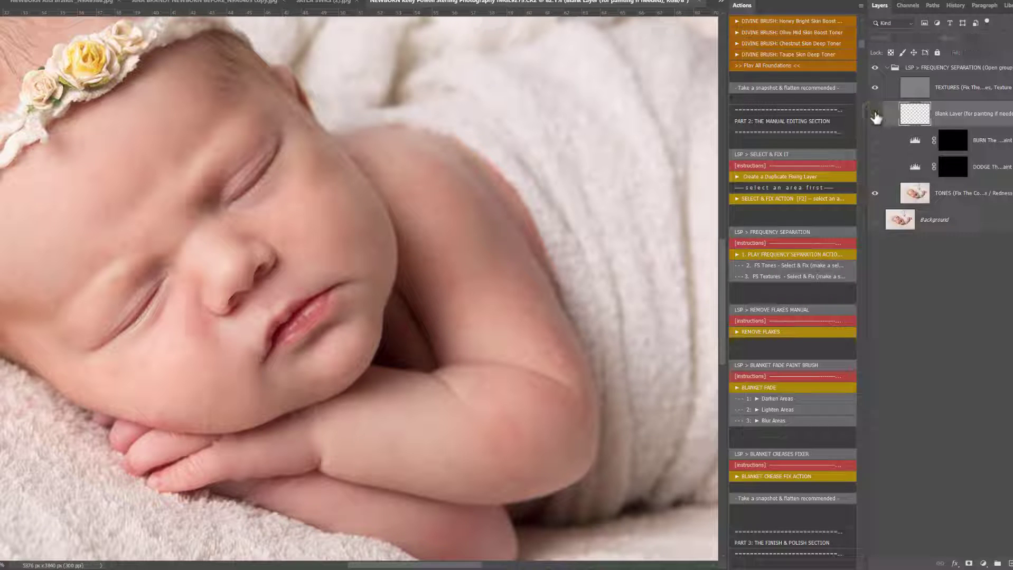
pyautogui.click(919, 196)
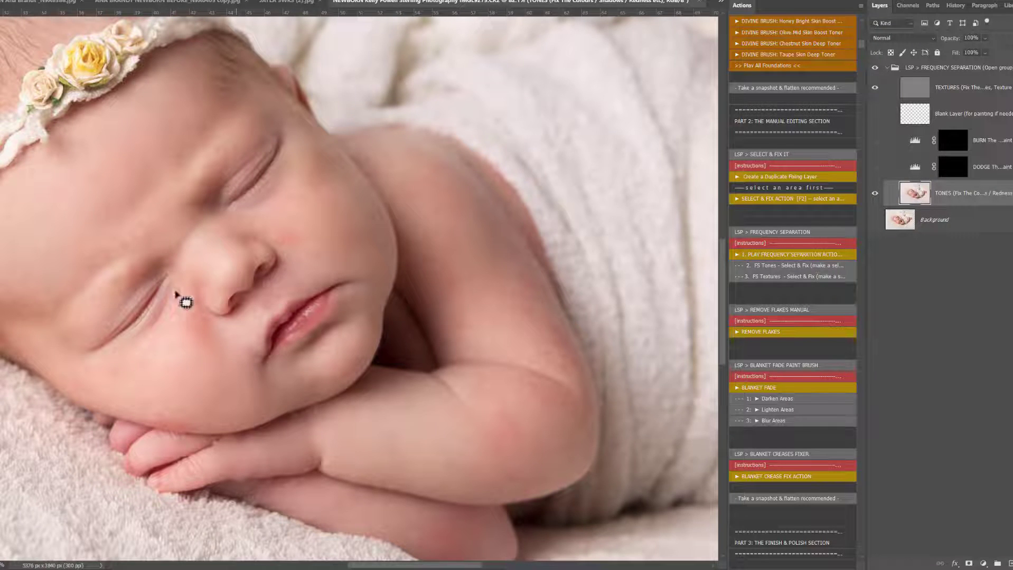
pyautogui.moveTo(209, 320)
pyautogui.mouseDown()
pyautogui.moveTo(190, 342)
pyautogui.moveTo(176, 294)
pyautogui.moveTo(203, 308)
pyautogui.mouseUp()
pyautogui.moveTo(292, 221)
pyautogui.mouseDown()
pyautogui.moveTo(287, 250)
pyautogui.moveTo(313, 244)
pyautogui.mouseUp()
pyautogui.moveTo(186, 432)
pyautogui.mouseDown()
pyautogui.moveTo(158, 432)
pyautogui.moveTo(140, 414)
pyautogui.mouseUp()
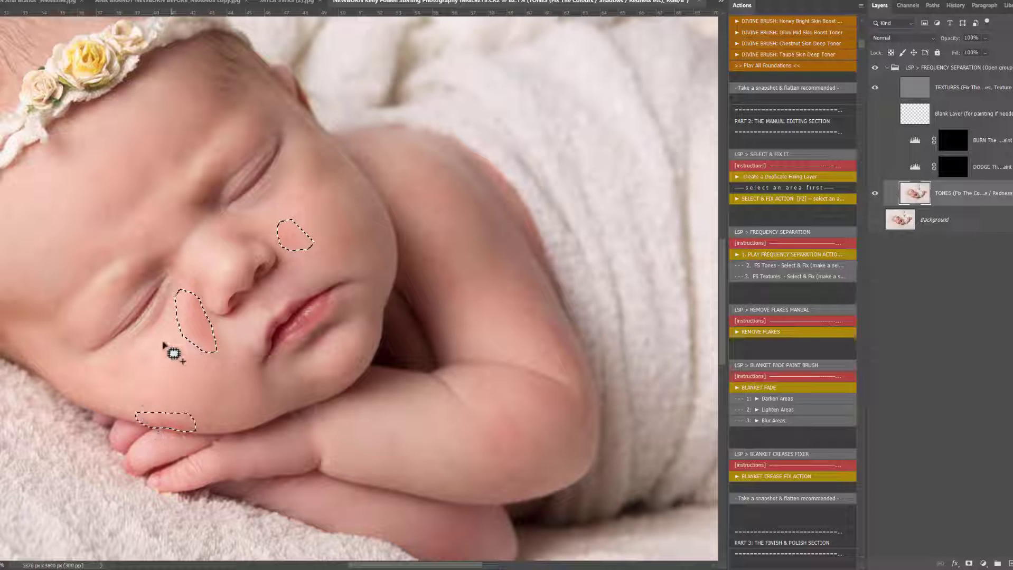
pyautogui.moveTo(163, 344)
pyautogui.mouseDown()
pyautogui.moveTo(173, 358)
pyautogui.moveTo(161, 346)
pyautogui.mouseUp()
pyautogui.moveTo(93, 374)
pyautogui.mouseDown()
pyautogui.moveTo(71, 390)
pyautogui.moveTo(115, 369)
pyautogui.mouseUp()
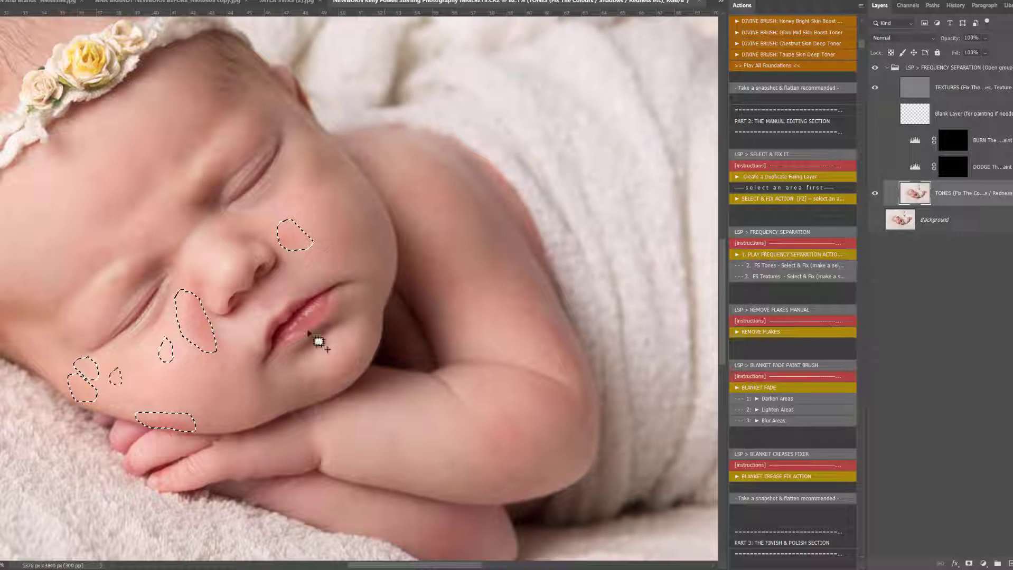
# - Add the patches beside the mouth and on the upper arm to the selection and feather it by 4 pixels
pyautogui.moveTo(376, 327); pyautogui.dragTo(379, 314)
pyautogui.moveTo(432, 278); pyautogui.dragTo(458, 262)
pyautogui.moveTo(499, 266)
pyautogui.mouseDown()
pyautogui.moveTo(545, 294)
pyautogui.moveTo(499, 265)
pyautogui.mouseUp()
pyautogui.moveTo(547, 325)
pyautogui.mouseDown()
pyautogui.moveTo(577, 351)
pyautogui.moveTo(551, 329)
pyautogui.mouseUp()
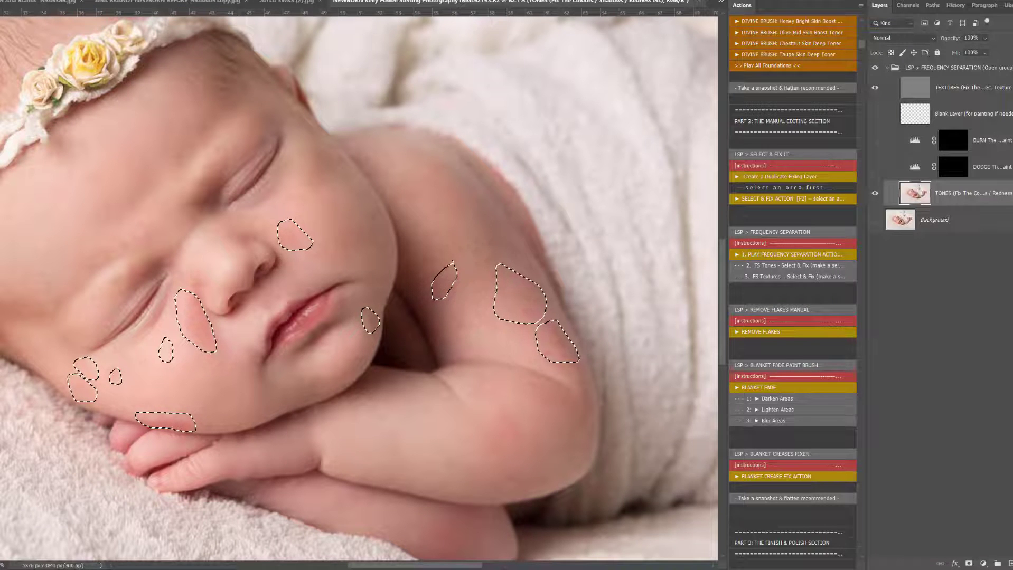
pyautogui.click(85, 0)
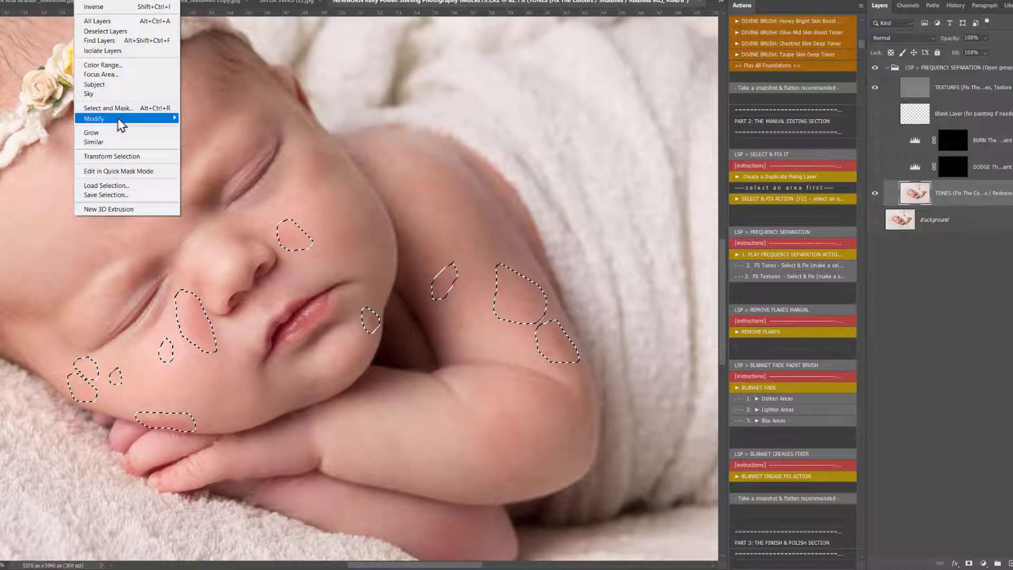
pyautogui.moveTo(119, 119)
pyautogui.click(206, 158)
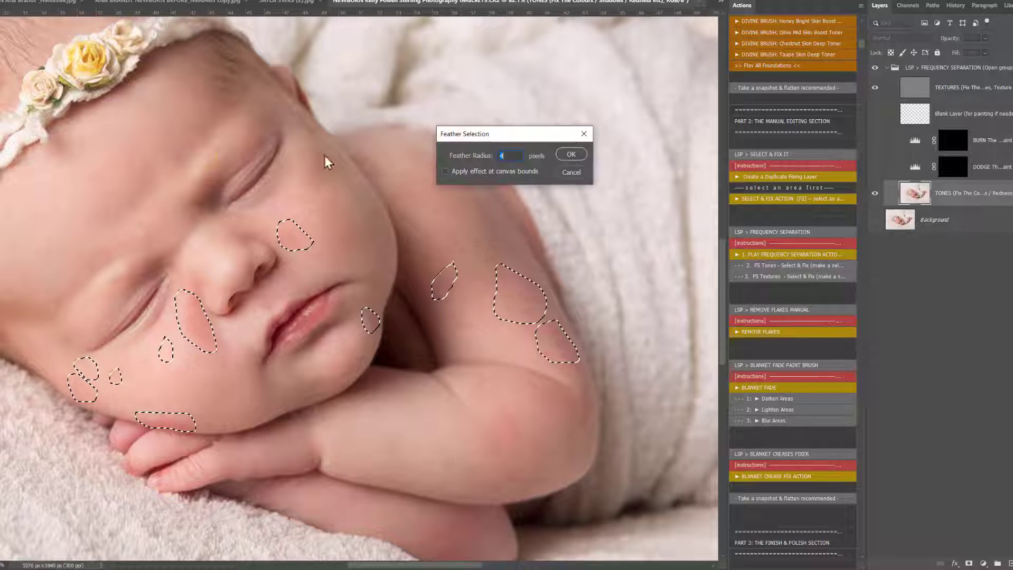
pyautogui.click(577, 153)
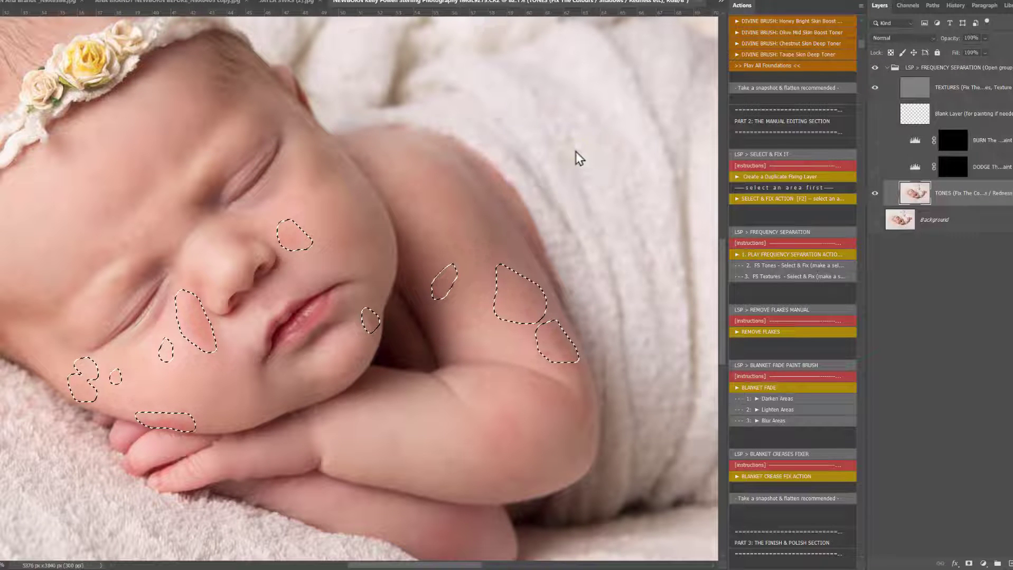
# - Apply a Gaussian Blur with a 40.1 pixel radius to the selected patches on the TONES layer
pyautogui.hotkey('alt', 't')
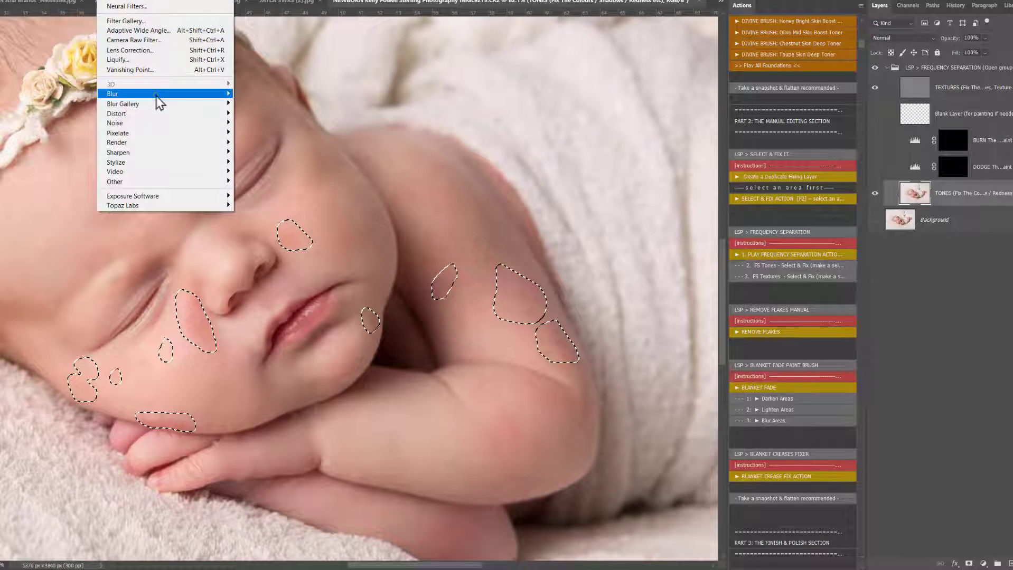
pyautogui.moveTo(164, 94)
pyautogui.click(267, 133)
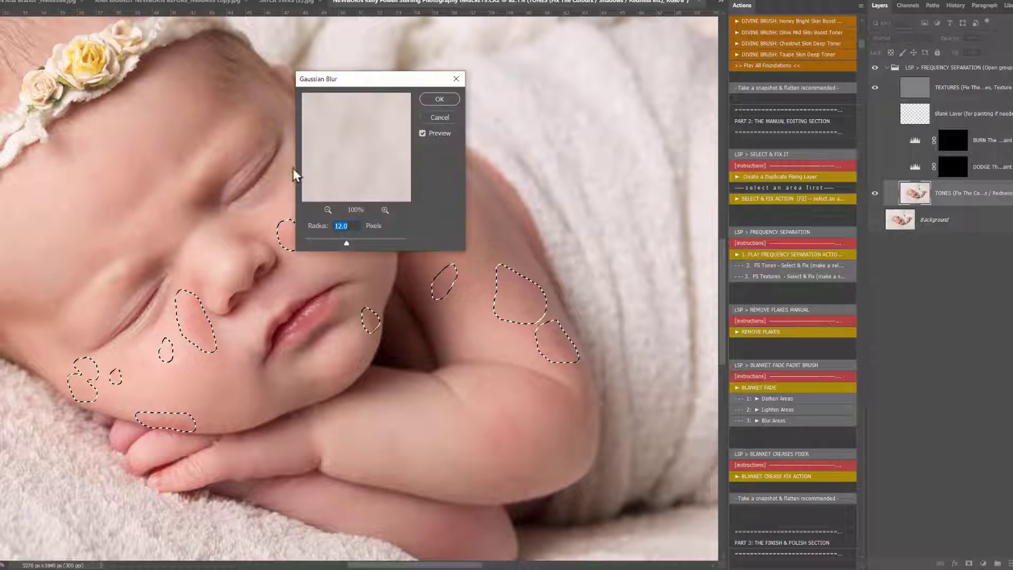
pyautogui.moveTo(346, 243); pyautogui.dragTo(358, 243)
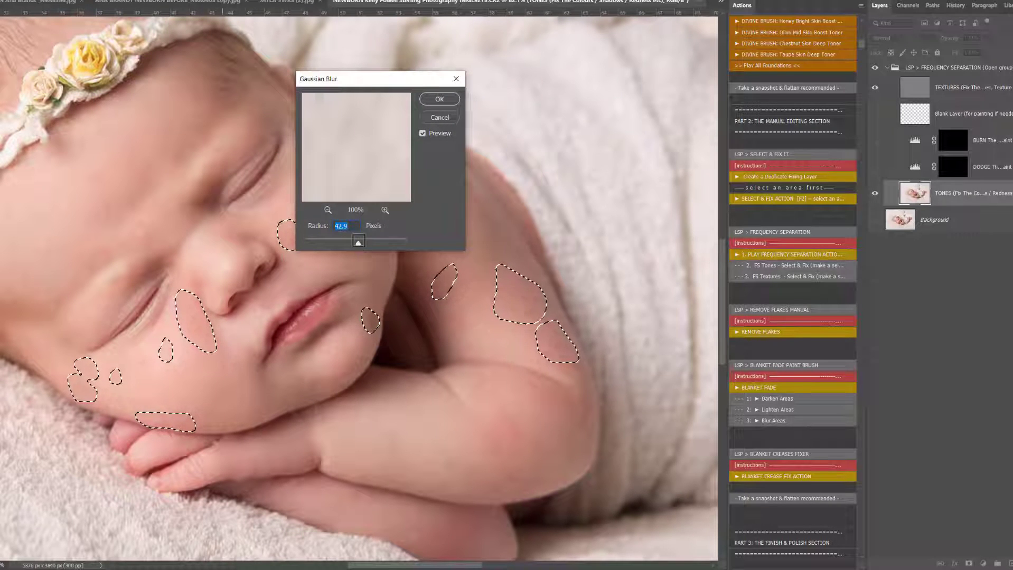
pyautogui.moveTo(353, 243)
pyautogui.mouseDown()
pyautogui.moveTo(291, 243)
pyautogui.moveTo(357, 245)
pyautogui.mouseUp()
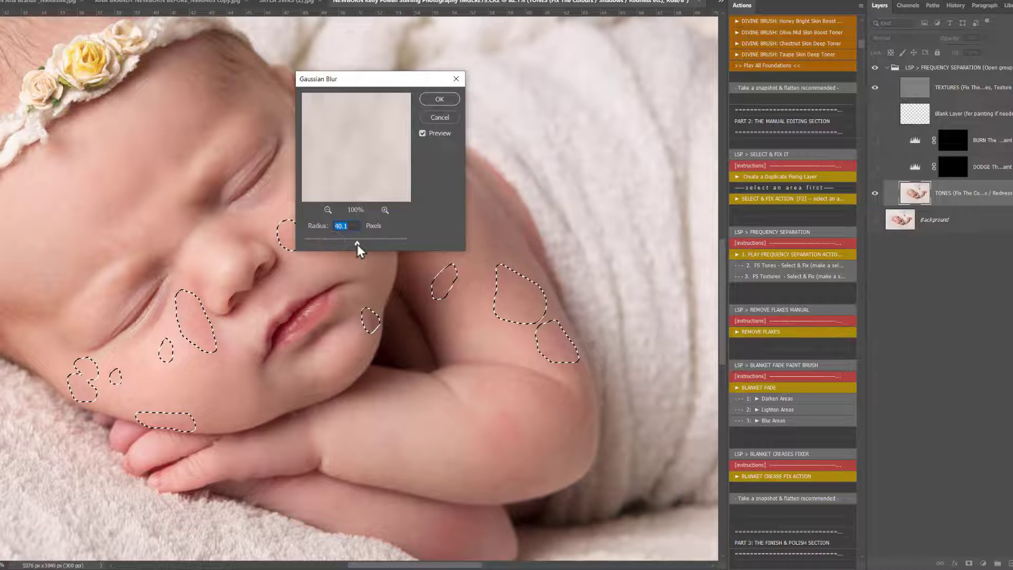
pyautogui.click(438, 99)
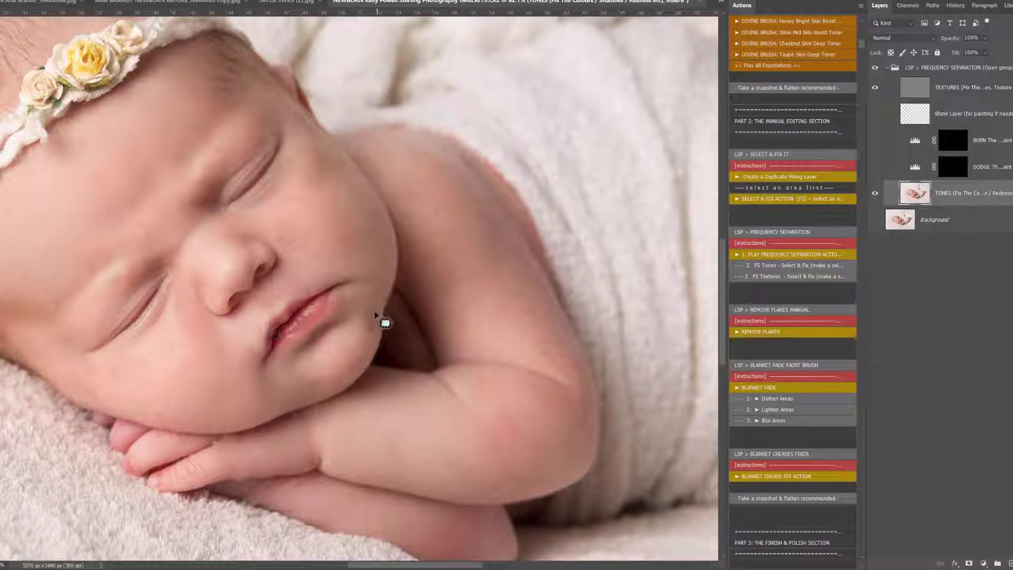
# - Outline the uneven patches beside the mouth and on both cheeks and smooth their colour with the FS Tones fix
pyautogui.moveTo(381, 320)
pyautogui.mouseDown()
pyautogui.moveTo(374, 339)
pyautogui.moveTo(362, 323)
pyautogui.moveTo(382, 288)
pyautogui.moveTo(379, 330)
pyautogui.moveTo(360, 319)
pyautogui.moveTo(373, 320)
pyautogui.moveTo(368, 292)
pyautogui.mouseUp()
pyautogui.moveTo(315, 218)
pyautogui.mouseDown()
pyautogui.moveTo(311, 248)
pyautogui.moveTo(281, 246)
pyautogui.moveTo(341, 244)
pyautogui.mouseUp()
pyautogui.click(341, 223)
pyautogui.moveTo(111, 365)
pyautogui.mouseDown()
pyautogui.moveTo(117, 395)
pyautogui.moveTo(68, 370)
pyautogui.moveTo(108, 365)
pyautogui.moveTo(78, 370)
pyautogui.moveTo(109, 394)
pyautogui.mouseUp()
pyautogui.click(152, 372)
pyautogui.moveTo(89, 391); pyautogui.dragTo(133, 385)
pyautogui.click(163, 378)
pyautogui.moveTo(182, 343)
pyautogui.mouseDown()
pyautogui.moveTo(165, 332)
pyautogui.moveTo(168, 361)
pyautogui.mouseUp()
# - Hide the TEXTURES layer and smooth the blotchy colour beside the nose and across both cheeks with the FS Tones fix
pyautogui.click(875, 88)
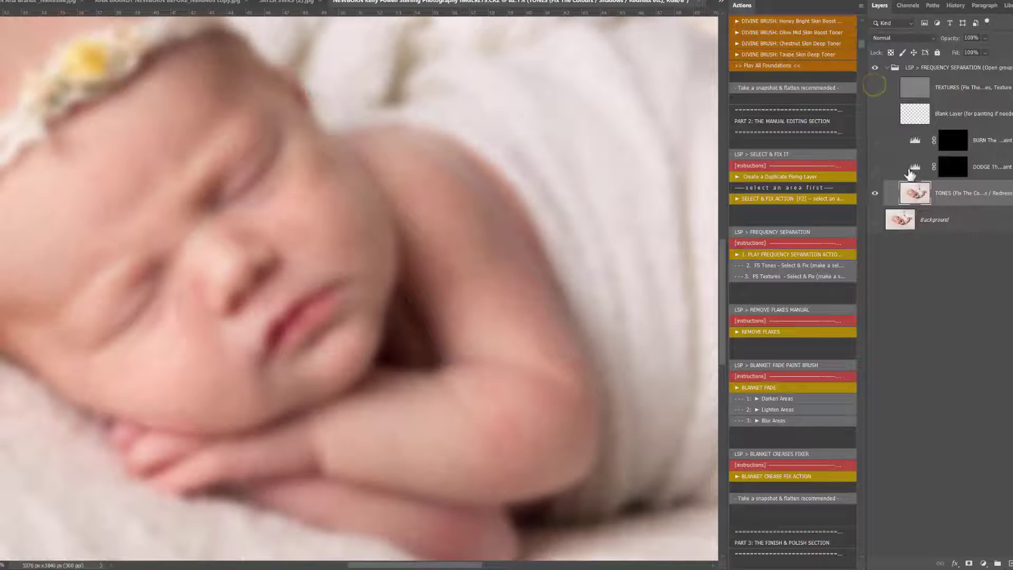
pyautogui.moveTo(200, 289)
pyautogui.mouseDown()
pyautogui.moveTo(192, 321)
pyautogui.moveTo(180, 278)
pyautogui.mouseUp()
pyautogui.moveTo(184, 302); pyautogui.dragTo(147, 390)
pyautogui.moveTo(197, 351)
pyautogui.mouseDown()
pyautogui.moveTo(170, 336)
pyautogui.moveTo(180, 307)
pyautogui.moveTo(223, 349)
pyautogui.moveTo(204, 337)
pyautogui.moveTo(172, 365)
pyautogui.mouseUp()
pyautogui.moveTo(310, 218)
pyautogui.mouseDown()
pyautogui.moveTo(310, 254)
pyautogui.moveTo(277, 241)
pyautogui.moveTo(312, 213)
pyautogui.moveTo(284, 230)
pyautogui.moveTo(295, 207)
pyautogui.moveTo(308, 256)
pyautogui.moveTo(284, 238)
pyautogui.mouseUp()
pyautogui.click(320, 202)
pyautogui.moveTo(192, 290)
pyautogui.mouseDown()
pyautogui.moveTo(186, 324)
pyautogui.moveTo(167, 307)
pyautogui.moveTo(188, 290)
pyautogui.mouseUp()
pyautogui.moveTo(180, 310); pyautogui.dragTo(170, 339)
pyautogui.click(155, 360)
pyautogui.moveTo(103, 356)
pyautogui.mouseDown()
pyautogui.moveTo(93, 379)
pyautogui.moveTo(122, 376)
pyautogui.mouseUp()
# - Select the uneven areas on the elbow, forearm and outer upper arm and blend them with the FS Tones fix
pyautogui.moveTo(533, 419)
pyautogui.mouseDown()
pyautogui.moveTo(463, 419)
pyautogui.moveTo(530, 418)
pyautogui.mouseUp()
pyautogui.moveTo(491, 452); pyautogui.dragTo(420, 445)
pyautogui.click(515, 381)
pyautogui.moveTo(483, 391)
pyautogui.mouseDown()
pyautogui.moveTo(455, 413)
pyautogui.moveTo(482, 391)
pyautogui.mouseUp()
pyautogui.moveTo(468, 402); pyautogui.dragTo(400, 417)
pyautogui.moveTo(583, 369)
pyautogui.mouseDown()
pyautogui.moveTo(536, 349)
pyautogui.moveTo(540, 326)
pyautogui.moveTo(556, 321)
pyautogui.moveTo(535, 326)
pyautogui.mouseUp()
pyautogui.moveTo(502, 247)
pyautogui.mouseDown()
pyautogui.moveTo(549, 288)
pyautogui.moveTo(520, 339)
pyautogui.moveTo(485, 295)
pyautogui.moveTo(474, 226)
pyautogui.moveTo(441, 210)
pyautogui.mouseUp()
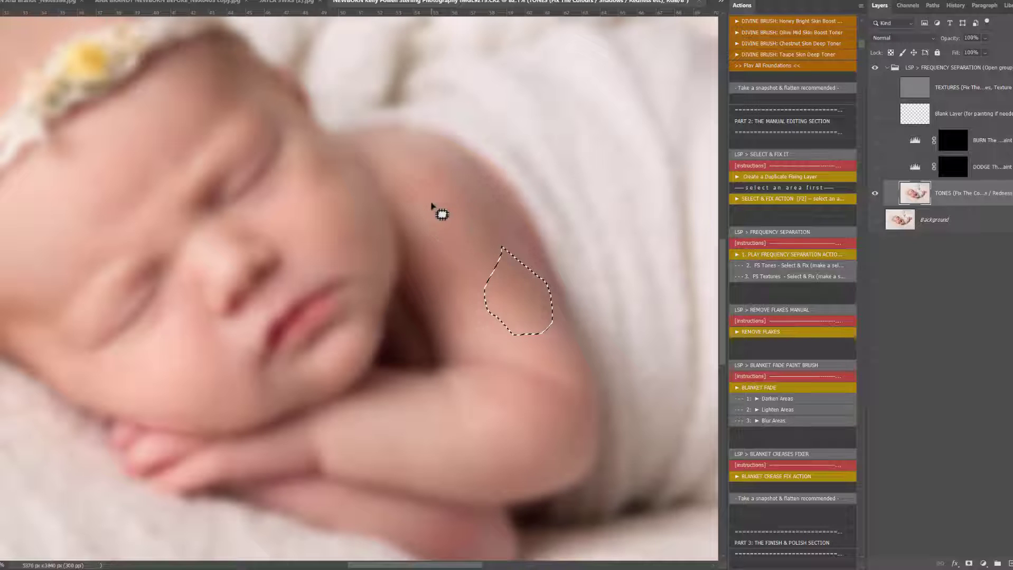
# - Outline the remaining colour transitions on the inner upper arm and above the elbow and blend them with FS Tones
pyautogui.moveTo(457, 249)
pyautogui.mouseDown()
pyautogui.moveTo(472, 266)
pyautogui.moveTo(448, 299)
pyautogui.moveTo(452, 248)
pyautogui.moveTo(436, 209)
pyautogui.mouseUp()
pyautogui.moveTo(438, 211); pyautogui.dragTo(446, 212)
pyautogui.moveTo(485, 264)
pyautogui.mouseDown()
pyautogui.moveTo(448, 244)
pyautogui.moveTo(465, 249)
pyautogui.mouseUp()
pyautogui.moveTo(473, 271); pyautogui.dragTo(440, 211)
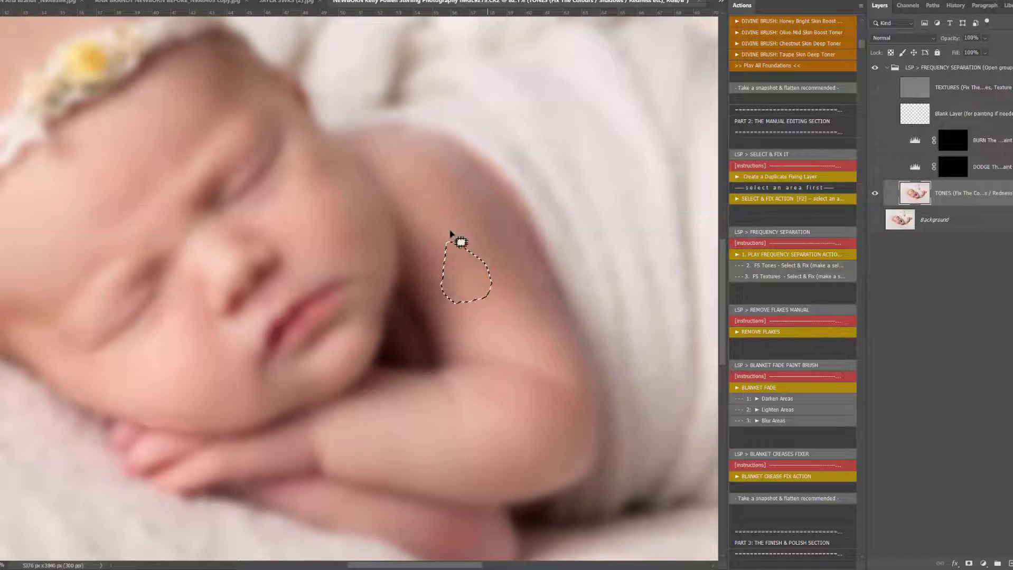
pyautogui.moveTo(485, 296); pyautogui.dragTo(510, 319)
pyautogui.moveTo(490, 268)
pyautogui.mouseDown()
pyautogui.moveTo(504, 273)
pyautogui.moveTo(486, 273)
pyautogui.mouseUp()
pyautogui.moveTo(564, 377)
pyautogui.mouseDown()
pyautogui.moveTo(532, 344)
pyautogui.moveTo(553, 331)
pyautogui.mouseUp()
pyautogui.click(549, 290)
# - Select the remaining redness on the cheek beside the nose and even it out with FS Tones
pyautogui.moveTo(202, 298)
pyautogui.mouseDown()
pyautogui.moveTo(174, 306)
pyautogui.moveTo(205, 276)
pyautogui.mouseUp()
pyautogui.click(165, 222)
pyautogui.moveTo(197, 305)
pyautogui.mouseDown()
pyautogui.moveTo(179, 344)
pyautogui.moveTo(179, 290)
pyautogui.mouseUp()
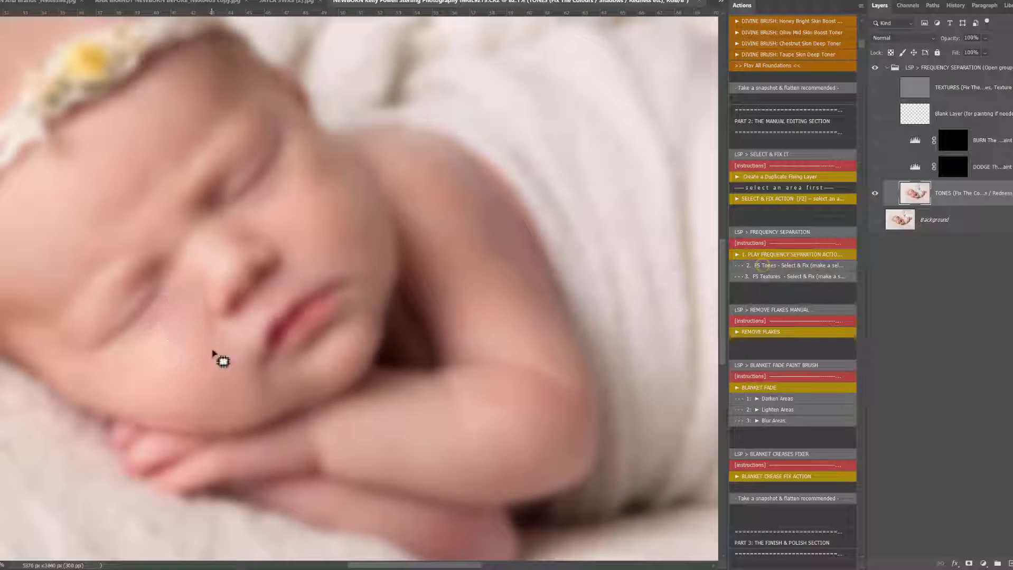
pyautogui.moveTo(183, 333)
pyautogui.mouseDown()
pyautogui.moveTo(190, 362)
pyautogui.moveTo(159, 317)
pyautogui.mouseUp()
pyautogui.press('F3')
# - Show the TEXTURES layer and the other separation layers again, keeping the TONES layer active
pyautogui.click(875, 89)
pyautogui.click(919, 117)
pyautogui.click(918, 196)
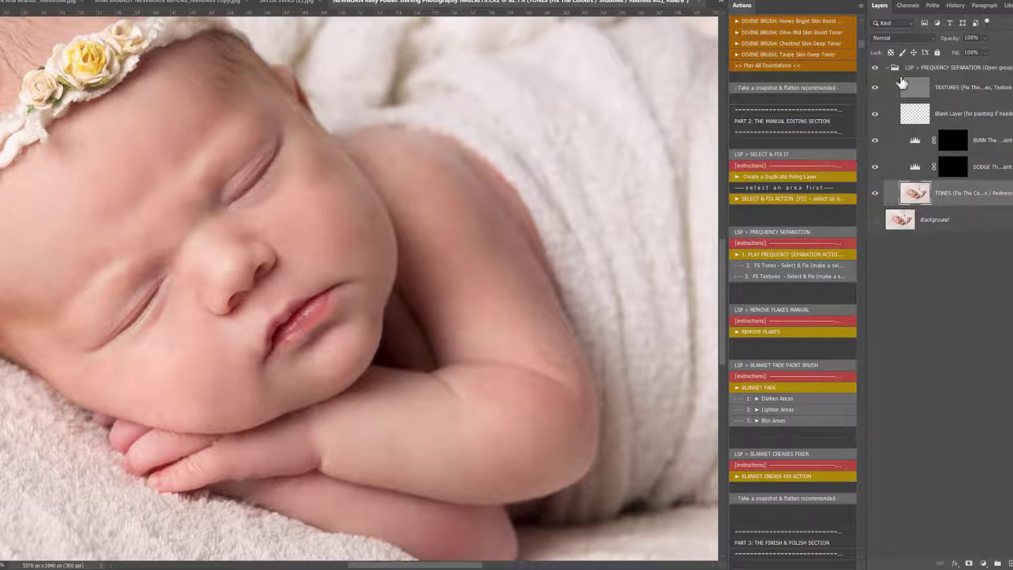
# - Toggle the frequency separation group's visibility repeatedly to compare the skin before and after the tone fixes
pyautogui.click(875, 69)
pyautogui.click(875, 69)
pyautogui.click(875, 68)
pyautogui.click(875, 68)
pyautogui.click(875, 68)
pyautogui.click(875, 68)
pyautogui.click(875, 69)
pyautogui.click(874, 69)
# - Isolate the TEXTURES layer to examine the texture detail on the arm, and restore all the layers
pyautogui.click(559, 422)
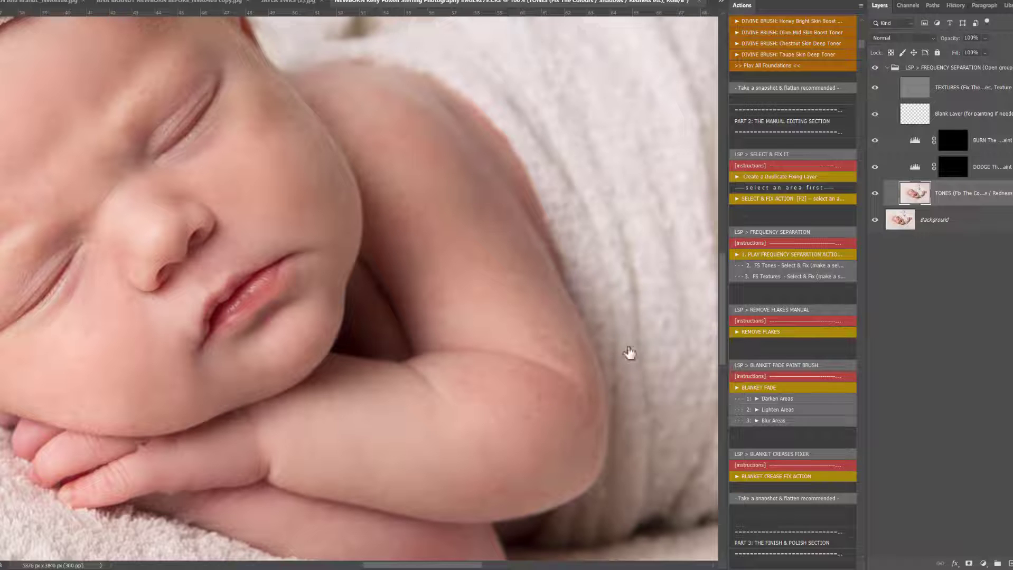
pyautogui.keyDown('alt'); pyautogui.click(875, 88); pyautogui.keyUp('alt')
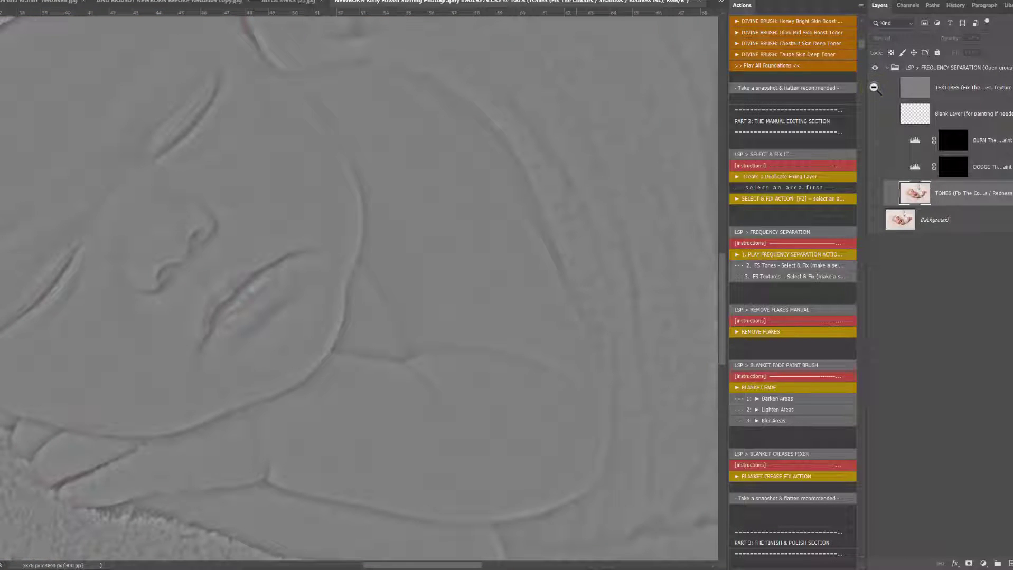
pyautogui.moveTo(568, 344); pyautogui.dragTo(594, 402)
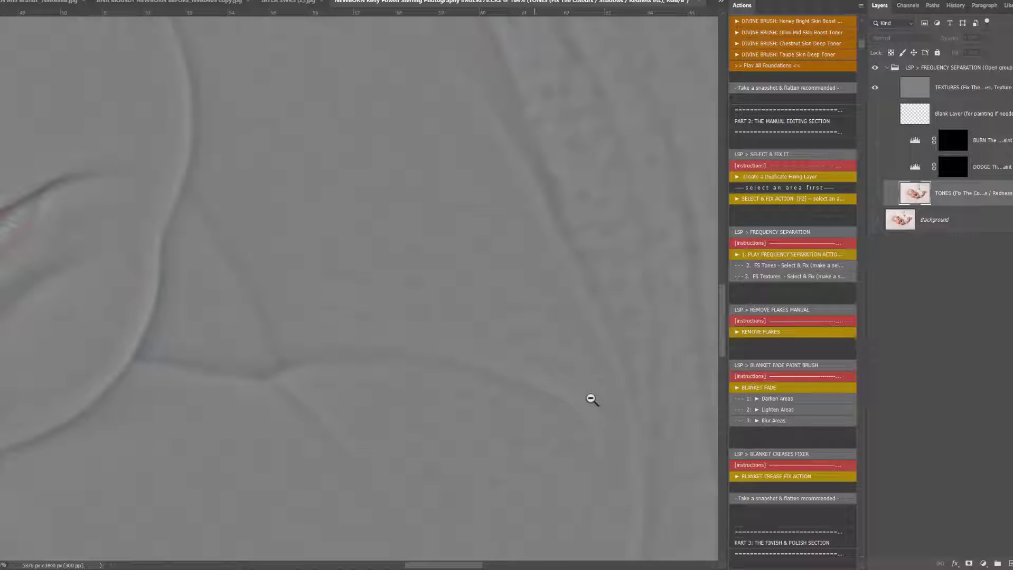
pyautogui.moveTo(468, 284); pyautogui.dragTo(446, 280)
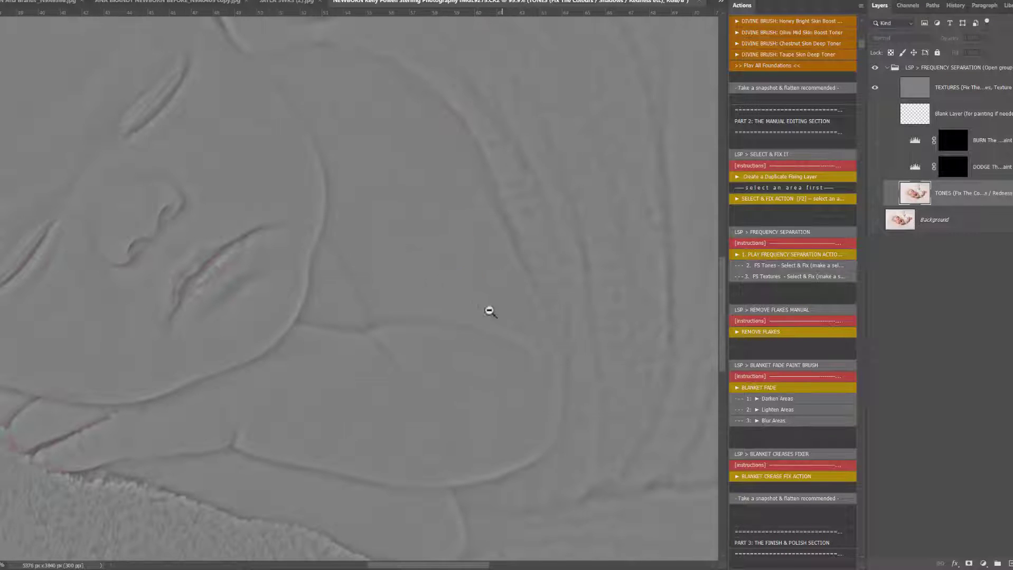
pyautogui.moveTo(490, 312); pyautogui.dragTo(522, 322)
pyautogui.moveTo(877, 114); pyautogui.dragTo(874, 218)
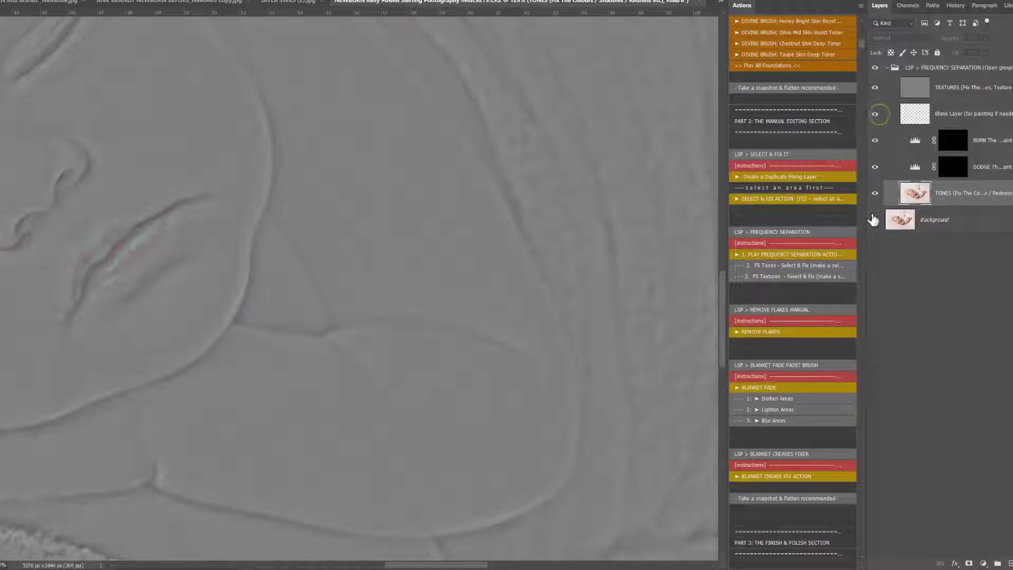
# - On the TEXTURES layer, outline the spots on the upper arm and elbow and run FS Textures - Select & Fix
pyautogui.click(922, 89)
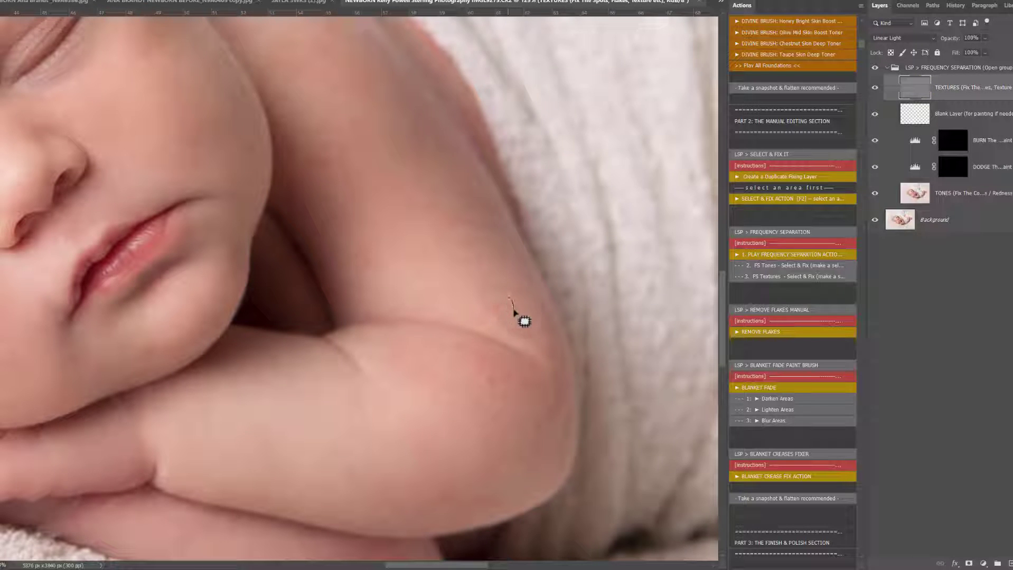
pyautogui.moveTo(499, 323); pyautogui.dragTo(508, 298)
pyautogui.moveTo(388, 267)
pyautogui.mouseDown()
pyautogui.moveTo(378, 285)
pyautogui.moveTo(368, 260)
pyautogui.mouseUp()
pyautogui.moveTo(388, 205); pyautogui.dragTo(381, 229)
pyautogui.moveTo(362, 180)
pyautogui.mouseDown()
pyautogui.moveTo(339, 161)
pyautogui.moveTo(353, 165)
pyautogui.mouseUp()
pyautogui.moveTo(488, 221)
pyautogui.mouseDown()
pyautogui.moveTo(473, 216)
pyautogui.moveTo(490, 221)
pyautogui.mouseUp()
pyautogui.moveTo(504, 298); pyautogui.dragTo(502, 299)
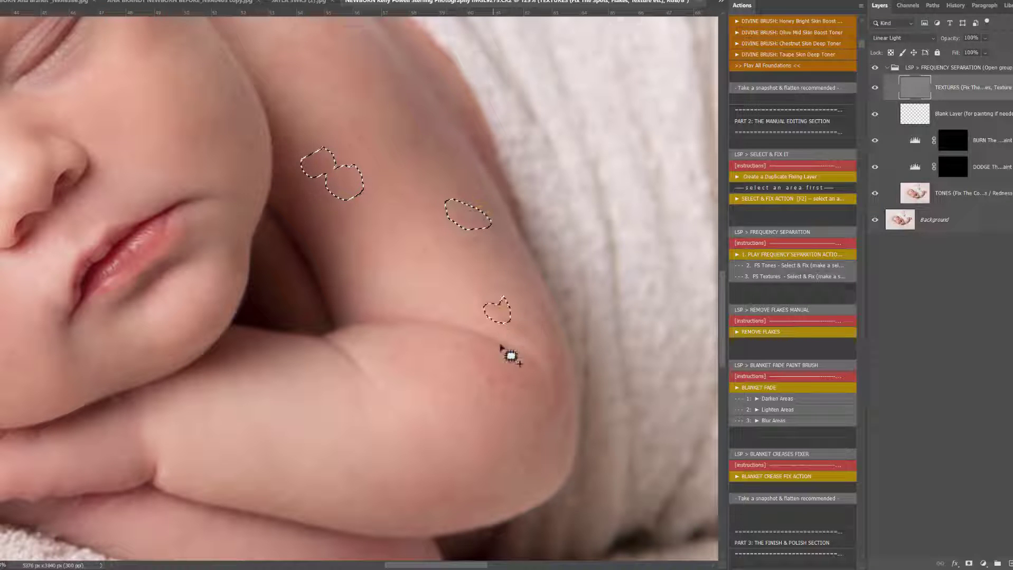
pyautogui.moveTo(501, 373)
pyautogui.mouseDown()
pyautogui.moveTo(482, 424)
pyautogui.moveTo(494, 382)
pyautogui.mouseUp()
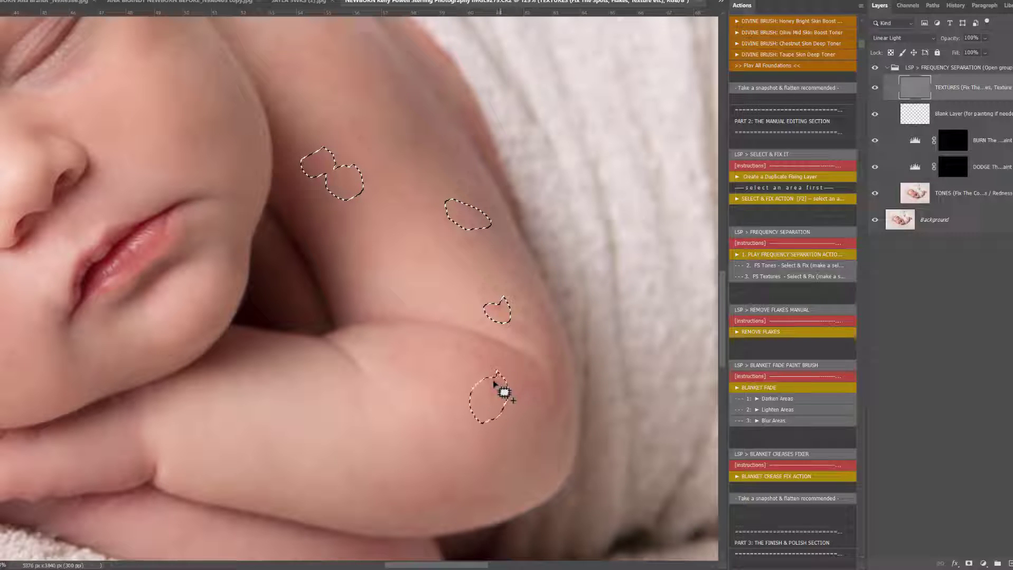
pyautogui.moveTo(491, 350)
pyautogui.mouseDown()
pyautogui.moveTo(461, 355)
pyautogui.moveTo(493, 338)
pyautogui.mouseUp()
pyautogui.click(766, 276)
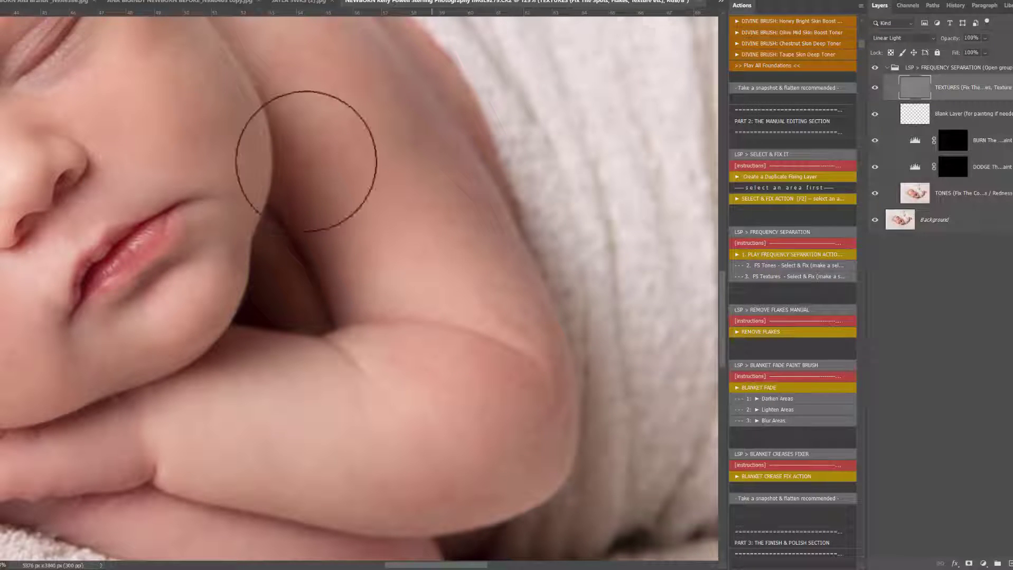
# - Reduce the retouching brush size and paint sampled skin texture over the marks on the forearm and elbow
pyautogui.rightClick(454, 189)
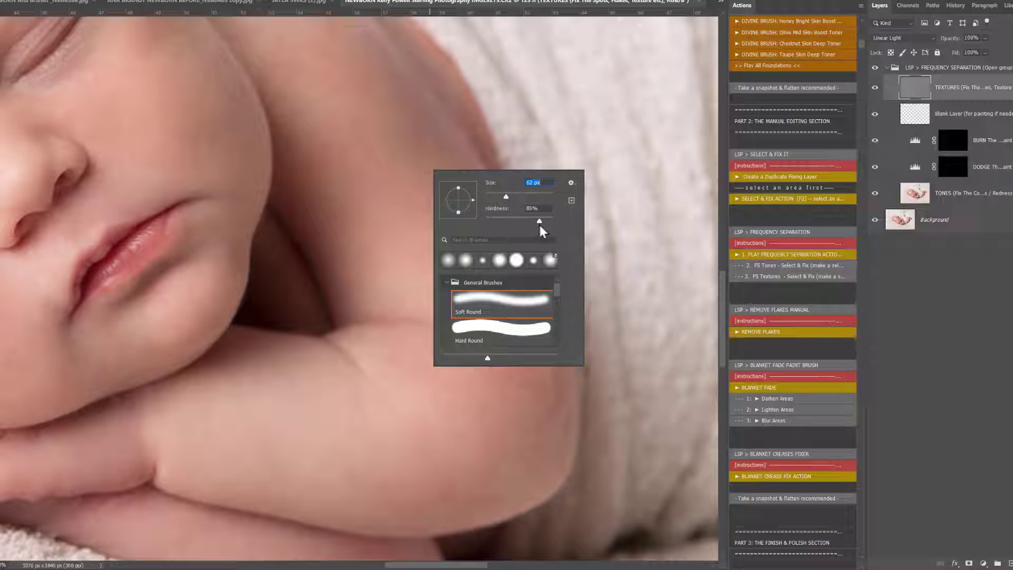
pyautogui.moveTo(507, 198); pyautogui.dragTo(499, 192)
pyautogui.press('Return')
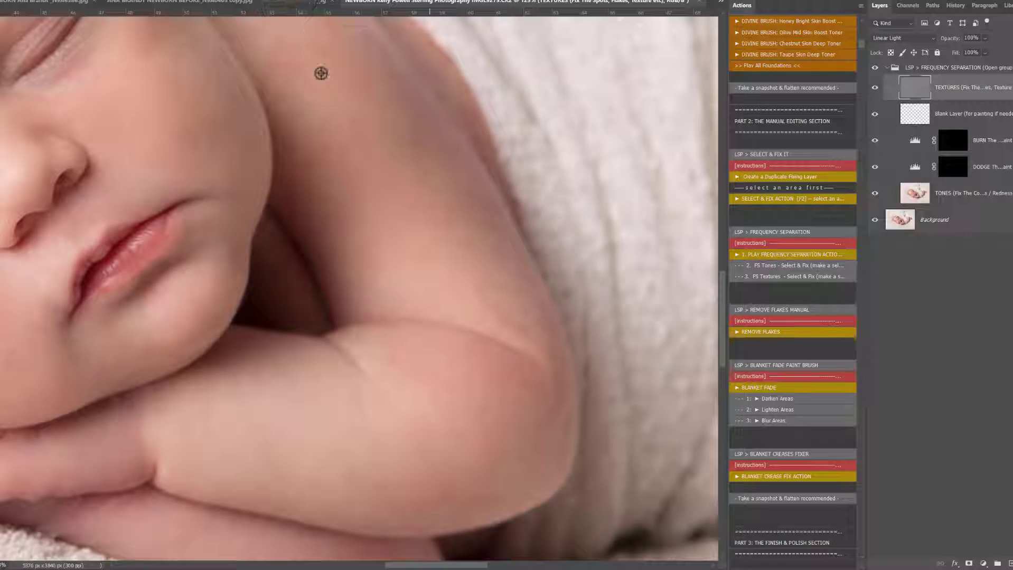
pyautogui.click(420, 267)
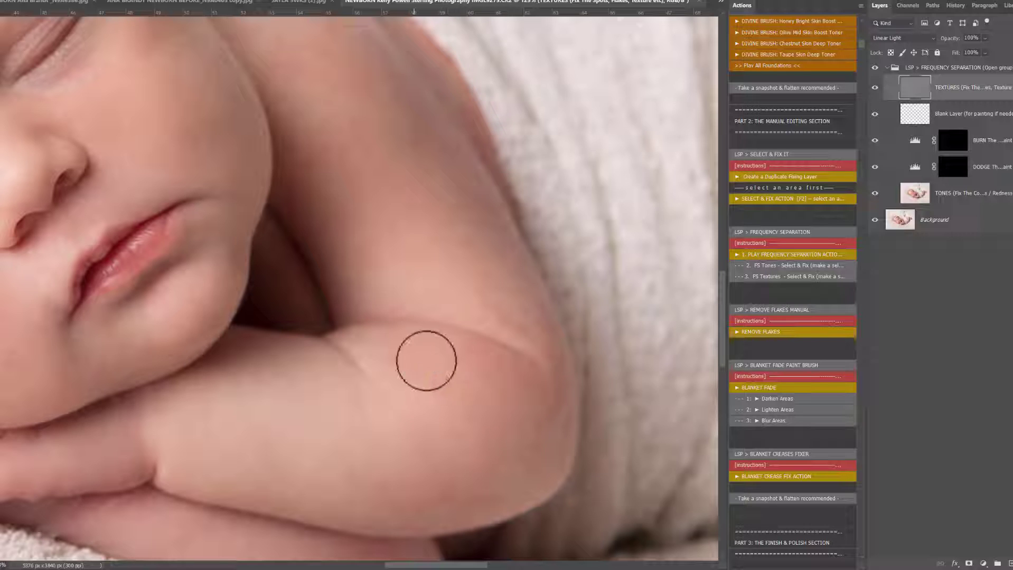
pyautogui.moveTo(398, 365); pyautogui.dragTo(410, 368)
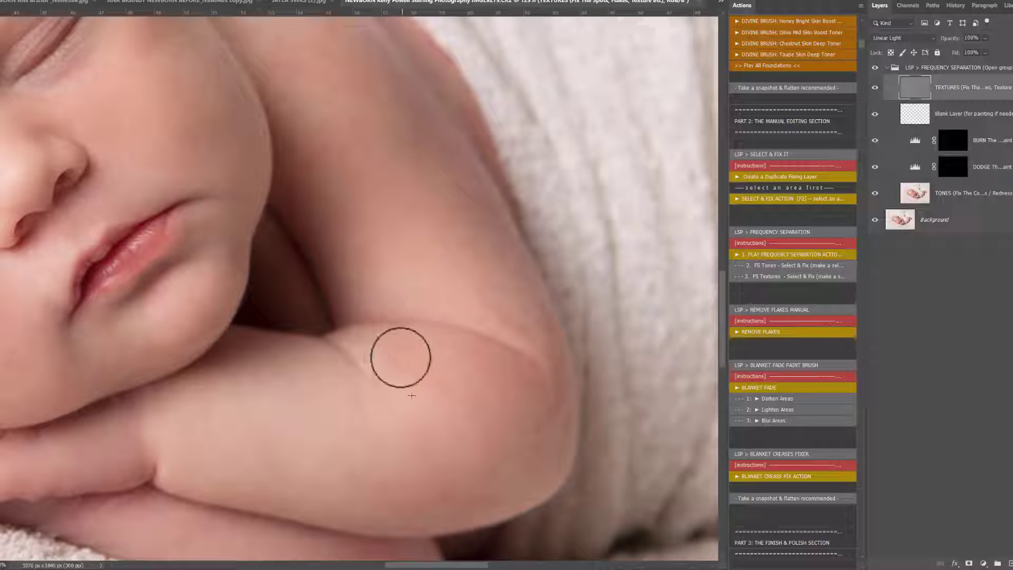
pyautogui.click(452, 492)
pyautogui.moveTo(459, 500)
pyautogui.mouseDown()
pyautogui.moveTo(443, 507)
pyautogui.moveTo(498, 487)
pyautogui.mouseUp()
pyautogui.keyDown('alt'); pyautogui.click(444, 466); pyautogui.keyUp('alt')
pyautogui.click(501, 483)
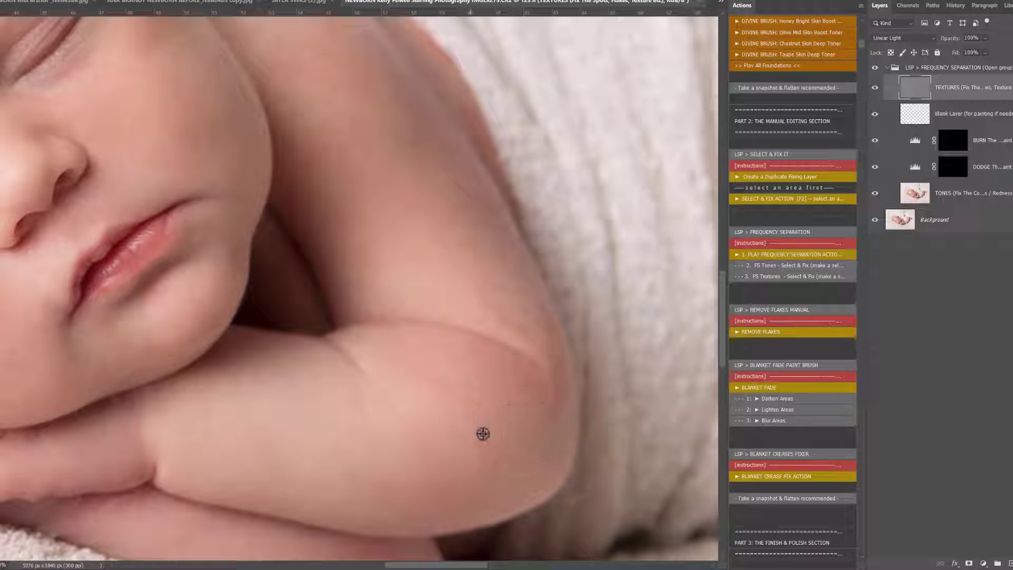
pyautogui.click(531, 419)
# - Sample clean skin texture on the upper arm and retouch the small marks along its outer and inner sides
pyautogui.click(494, 284)
pyautogui.click(497, 249)
pyautogui.keyDown('alt'); pyautogui.click(407, 240); pyautogui.keyUp('alt')
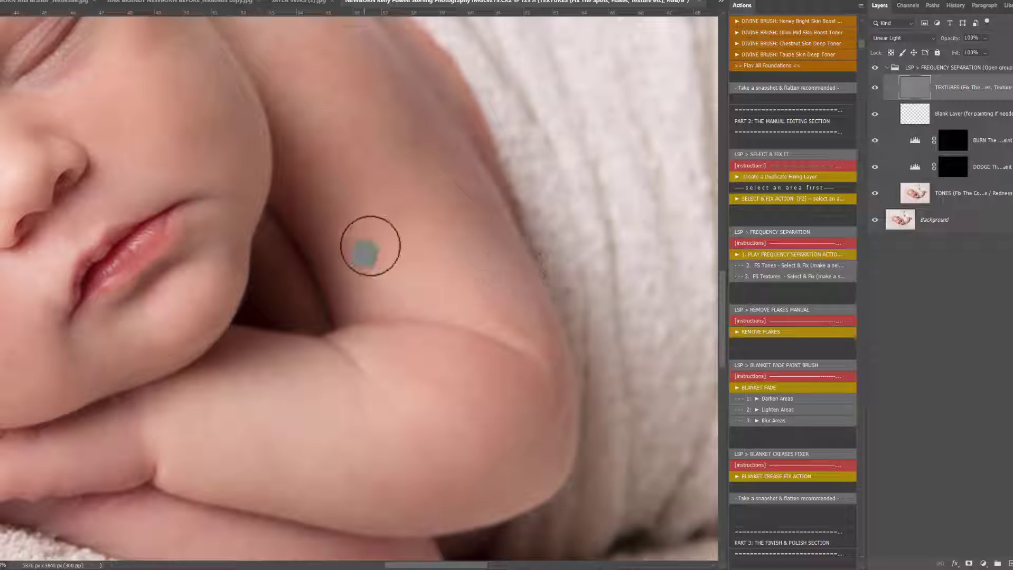
pyautogui.click(366, 252)
pyautogui.keyDown('alt'); pyautogui.click(379, 233); pyautogui.keyUp('alt')
pyautogui.click(350, 286)
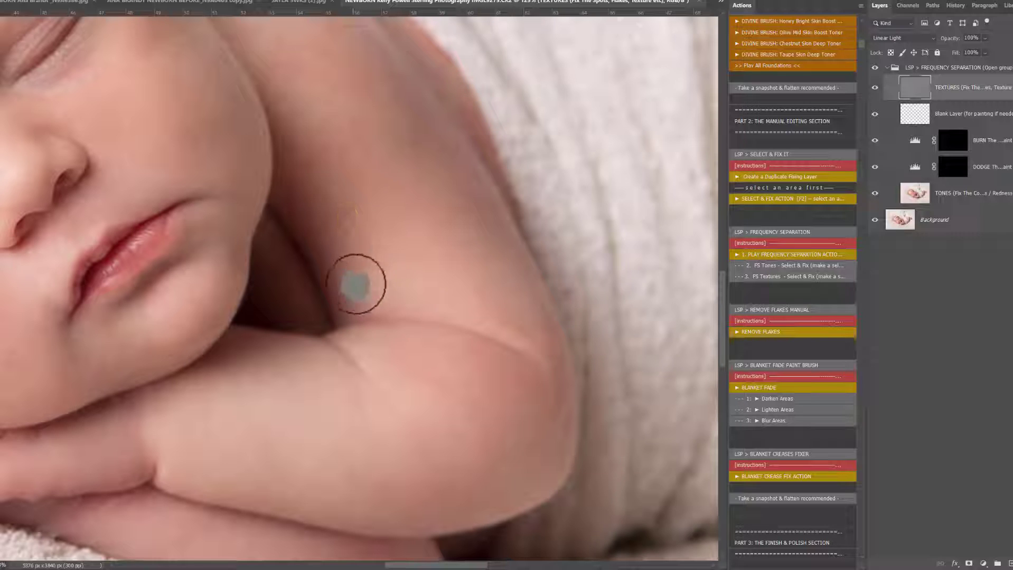
# - Sample clean texture on the face and retouch the marks at the chin's edge and on the cheek beside the mouth
pyautogui.keyDown('alt'); pyautogui.click(191, 302); pyautogui.keyUp('alt')
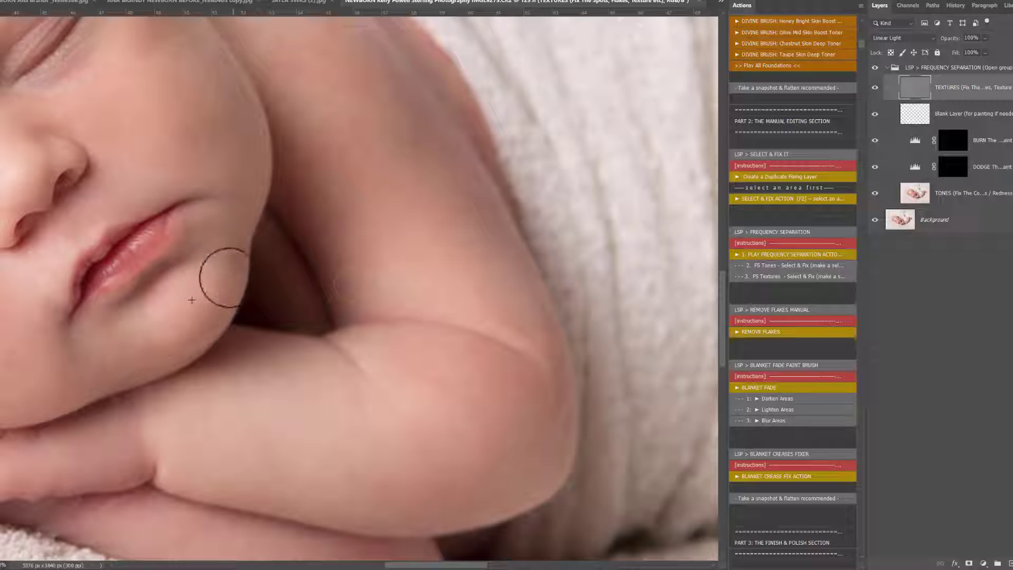
pyautogui.moveTo(230, 278); pyautogui.dragTo(223, 269)
pyautogui.keyDown('alt'); pyautogui.click(212, 172); pyautogui.keyUp('alt')
pyautogui.moveTo(225, 188); pyautogui.dragTo(230, 194)
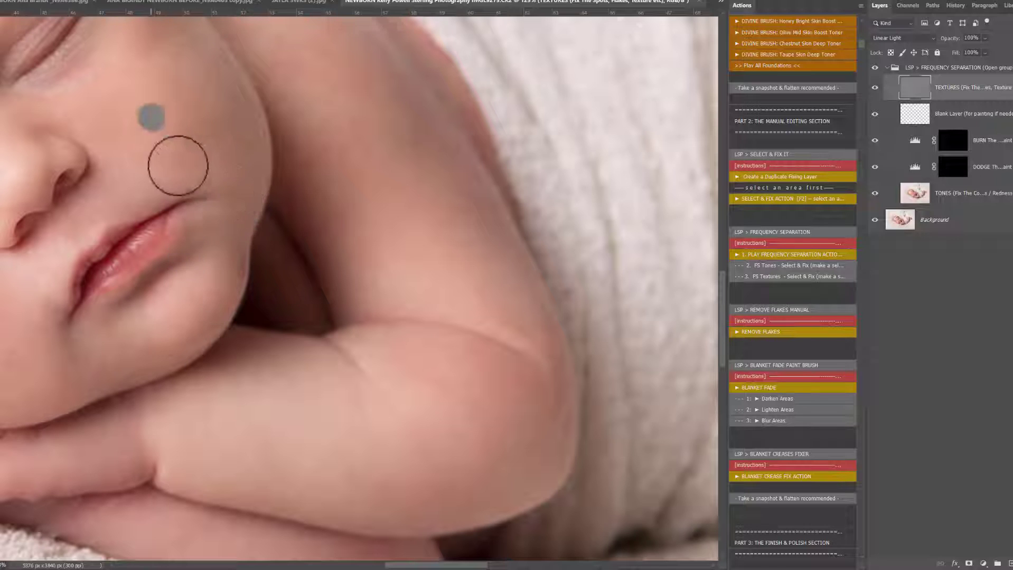
pyautogui.keyDown('alt'); pyautogui.click(211, 152); pyautogui.keyUp('alt')
pyautogui.click(227, 195)
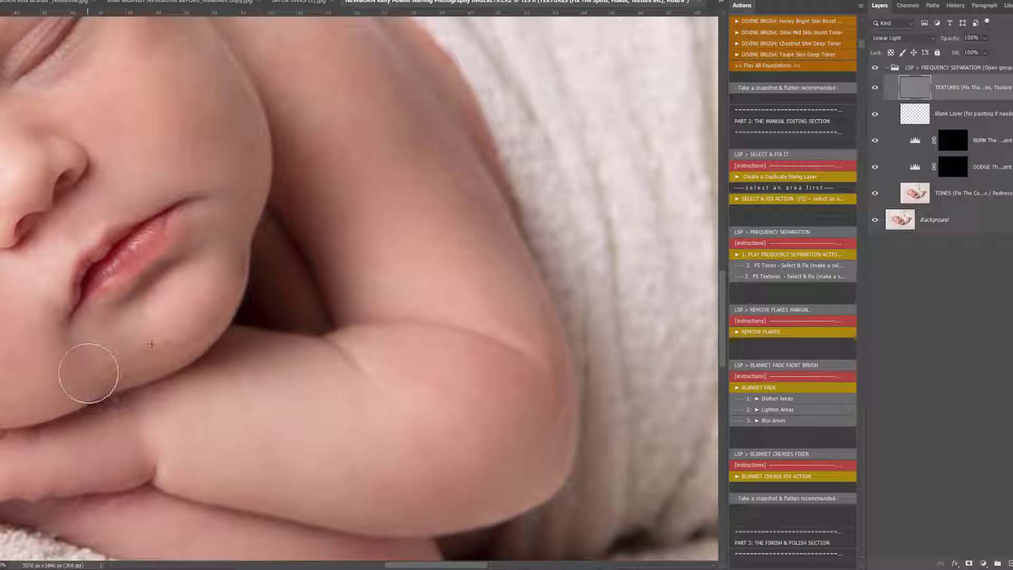
# - Retouch the texture under the chin and on the wrist below it with texture sampled from nearby skin
pyautogui.moveTo(89, 374); pyautogui.dragTo(89, 368)
pyautogui.click(138, 353)
pyautogui.keyDown('alt'); pyautogui.click(211, 429); pyautogui.keyUp('alt')
pyautogui.moveTo(163, 410); pyautogui.dragTo(151, 400)
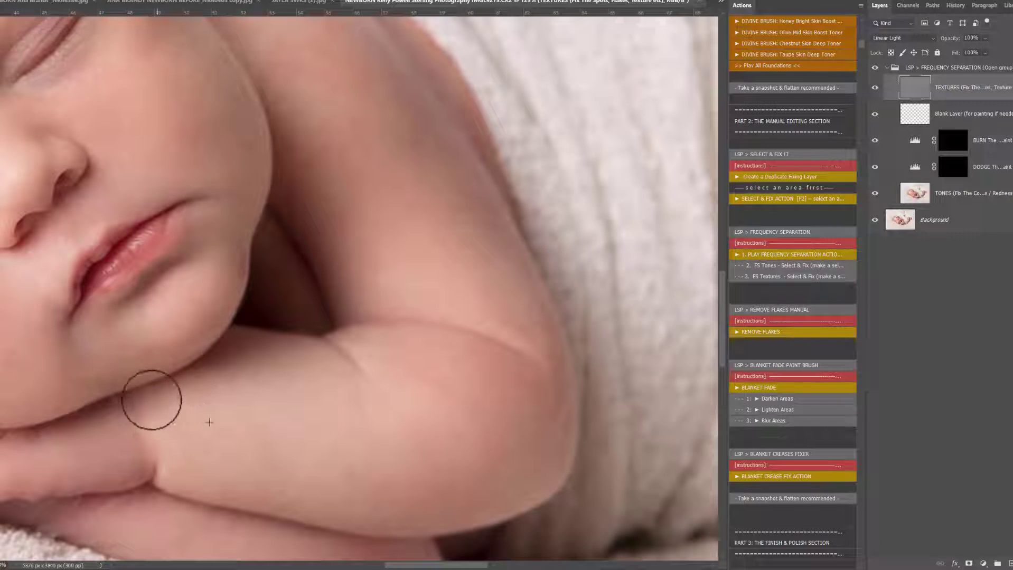
pyautogui.click(154, 401)
pyautogui.click(166, 406)
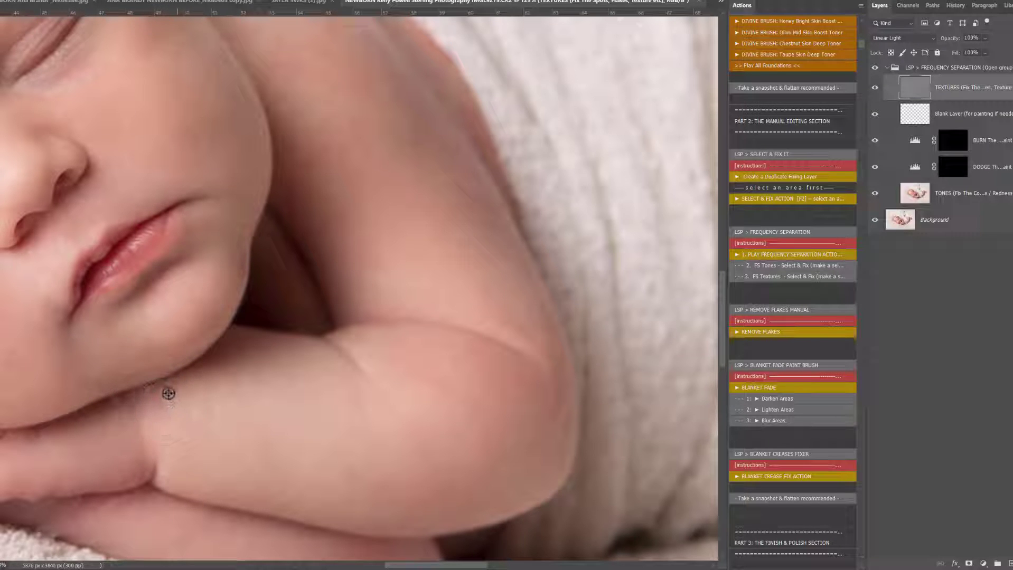
# - Adjust the retouching brush's hardness and clone clean skin texture along the edge where the chin rests on the wrist
pyautogui.keyDown('alt'); pyautogui.click(169, 386); pyautogui.keyUp('alt')
pyautogui.click(151, 391)
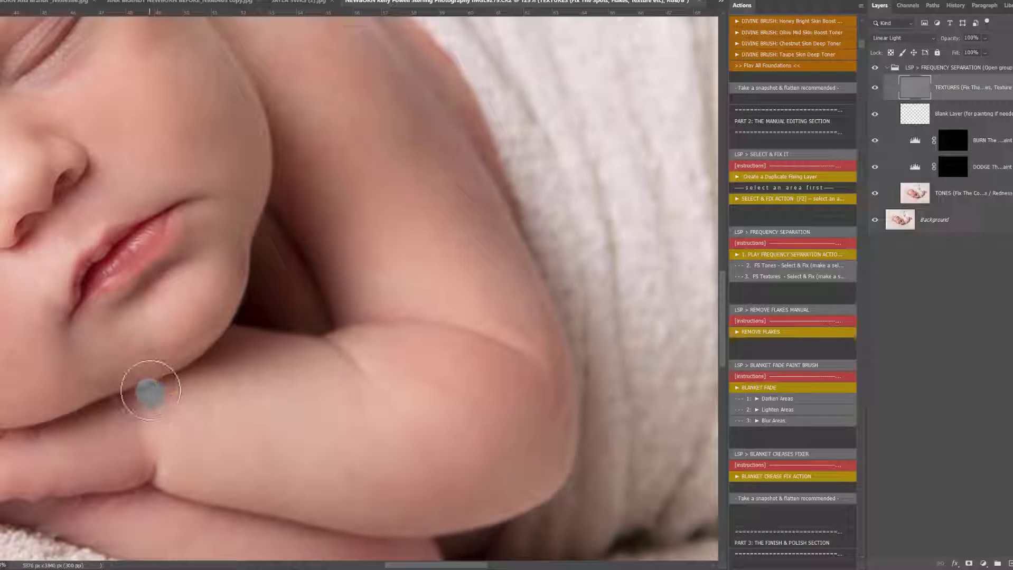
pyautogui.click(158, 428)
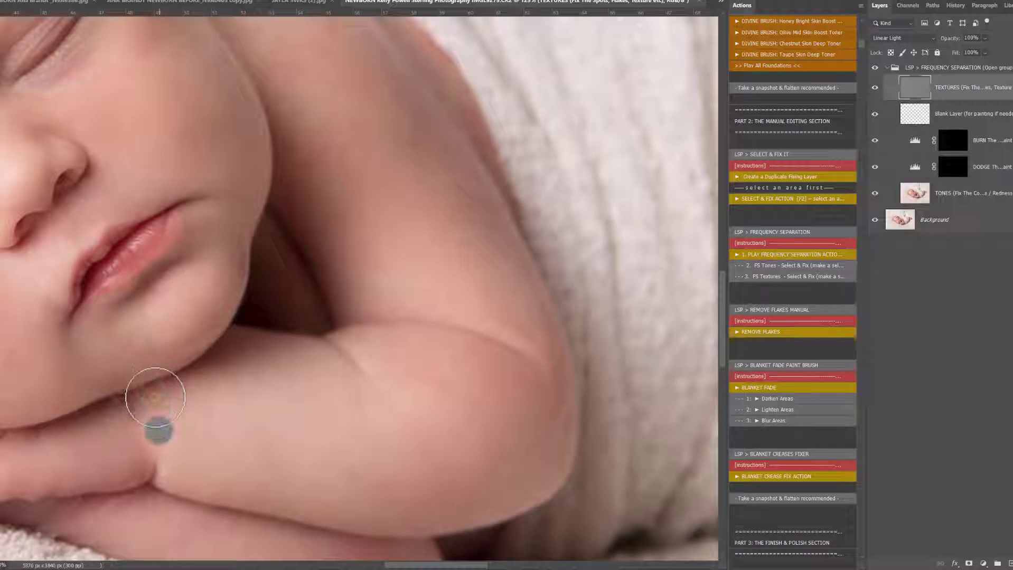
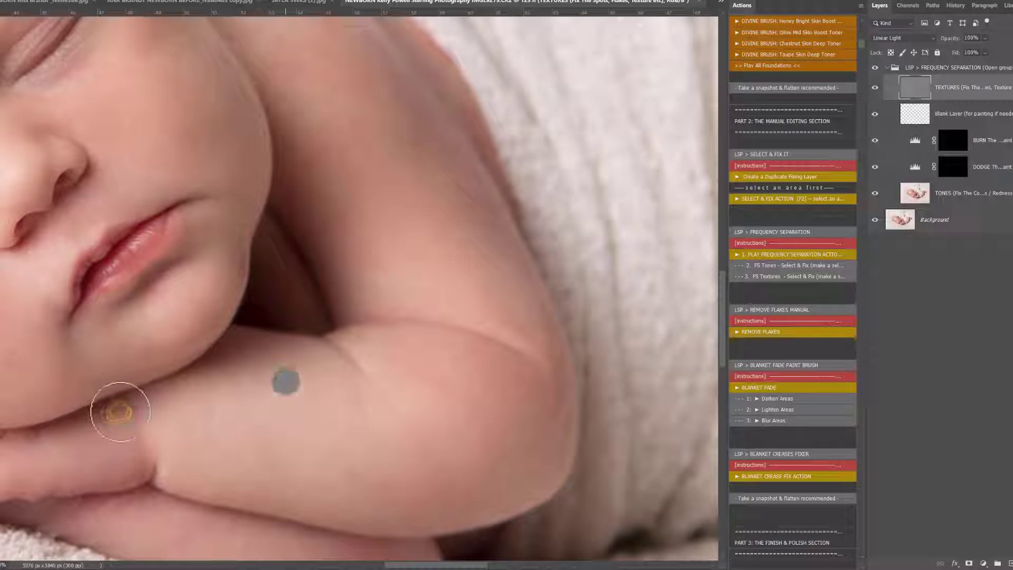
pyautogui.rightClick(141, 418)
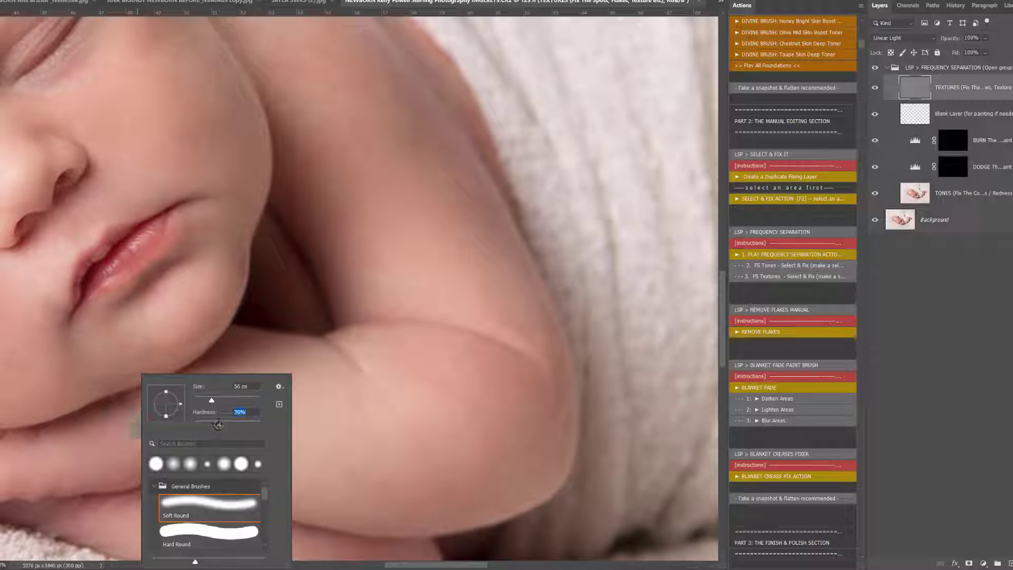
pyautogui.press('Return')
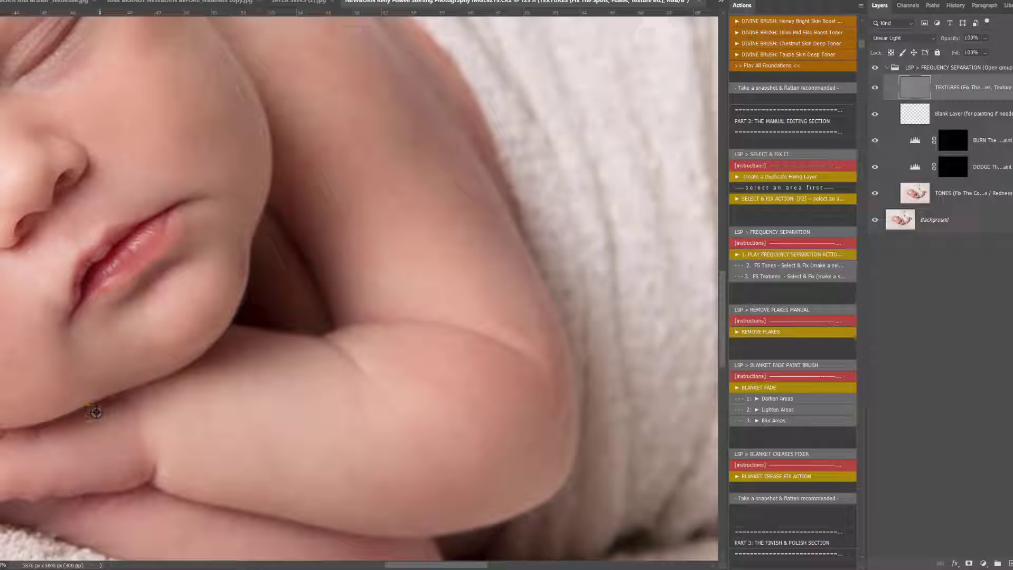
pyautogui.keyDown('alt'); pyautogui.click(96, 412); pyautogui.keyUp('alt')
pyautogui.click(110, 399)
pyautogui.moveTo(110, 399); pyautogui.dragTo(110, 411)
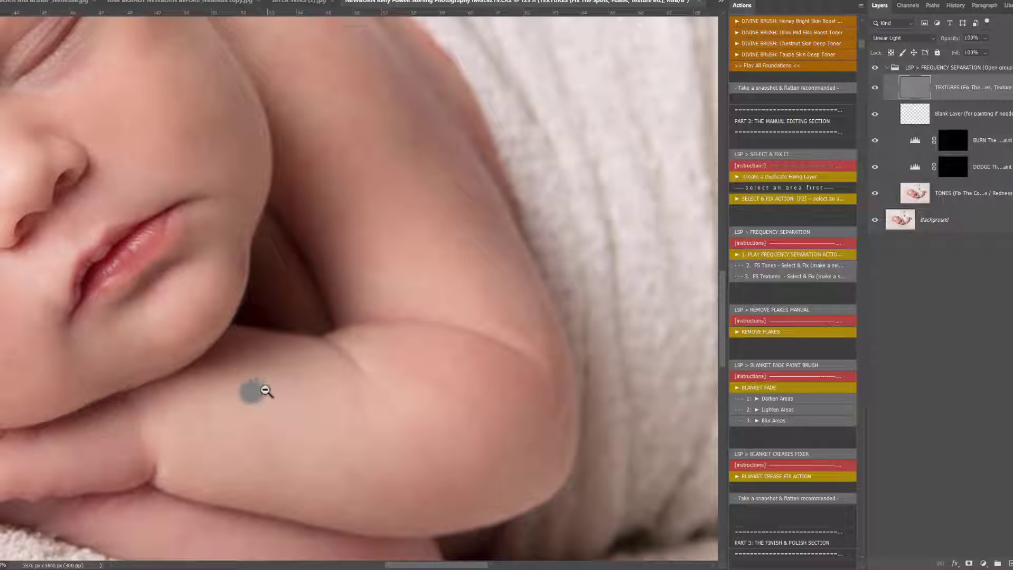
# - On the blank painting layer, paint sampled skin tone over the elbow and upper arm with a large soft round brush
pyautogui.keyDown('alt'); pyautogui.click(264, 390); pyautogui.keyUp('alt')
pyautogui.keyDown('alt'); pyautogui.click(450, 397); pyautogui.keyUp('alt')
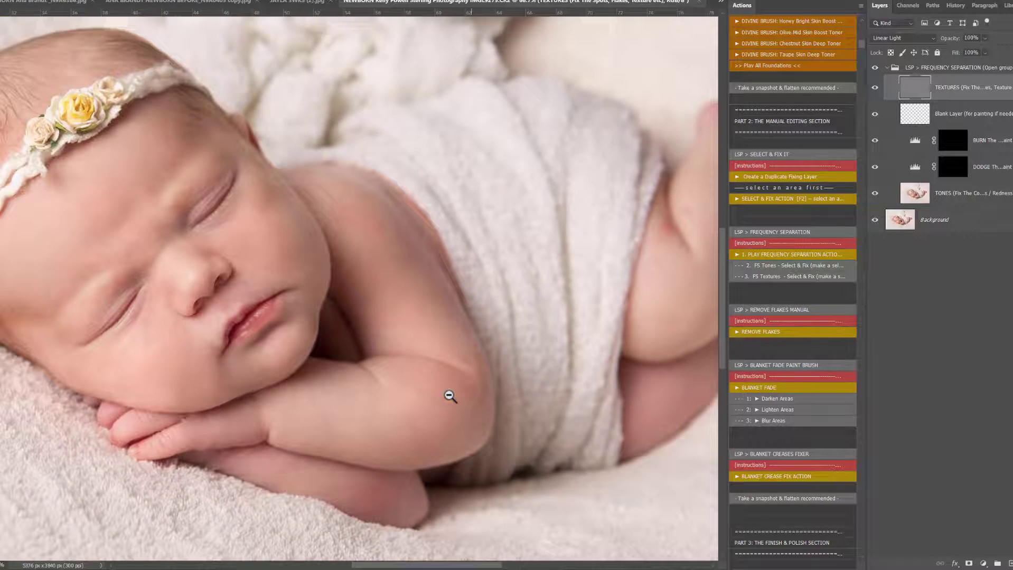
pyautogui.click(925, 123)
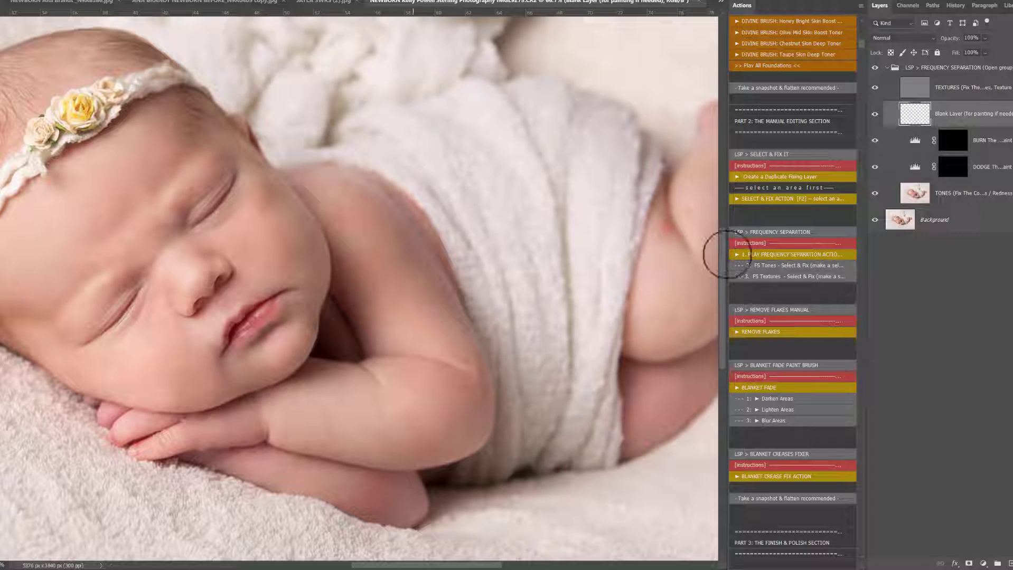
pyautogui.rightClick(431, 405)
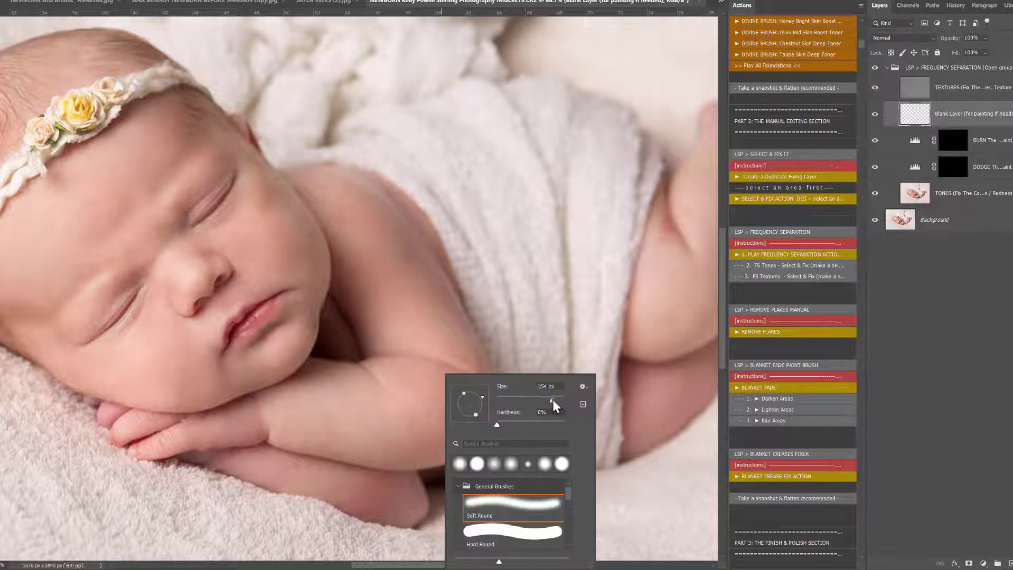
pyautogui.moveTo(553, 401); pyautogui.dragTo(554, 400)
pyautogui.keyDown('alt'); pyautogui.click(403, 424); pyautogui.keyUp('alt')
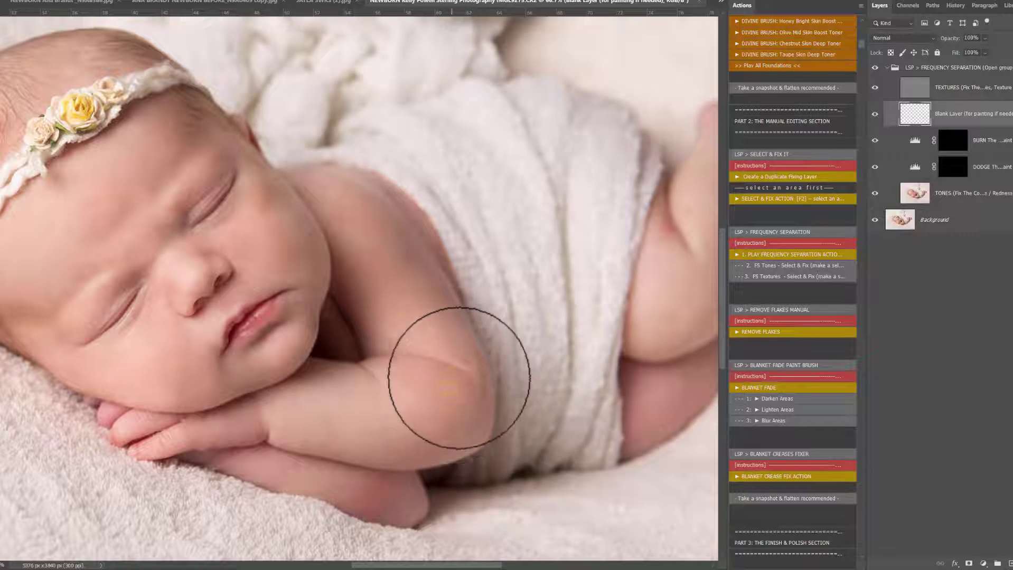
pyautogui.moveTo(413, 273); pyautogui.dragTo(403, 288)
pyautogui.press('b')
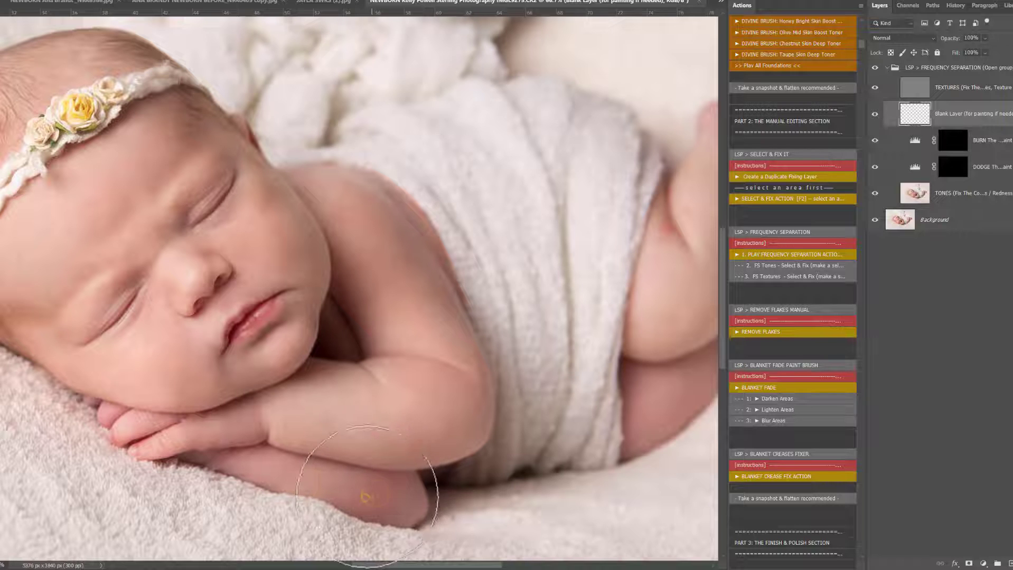
# - Reduce the soft brush to about 200 px and paint sampled skin tone over the elbow of the lower arm
pyautogui.rightClick(383, 494)
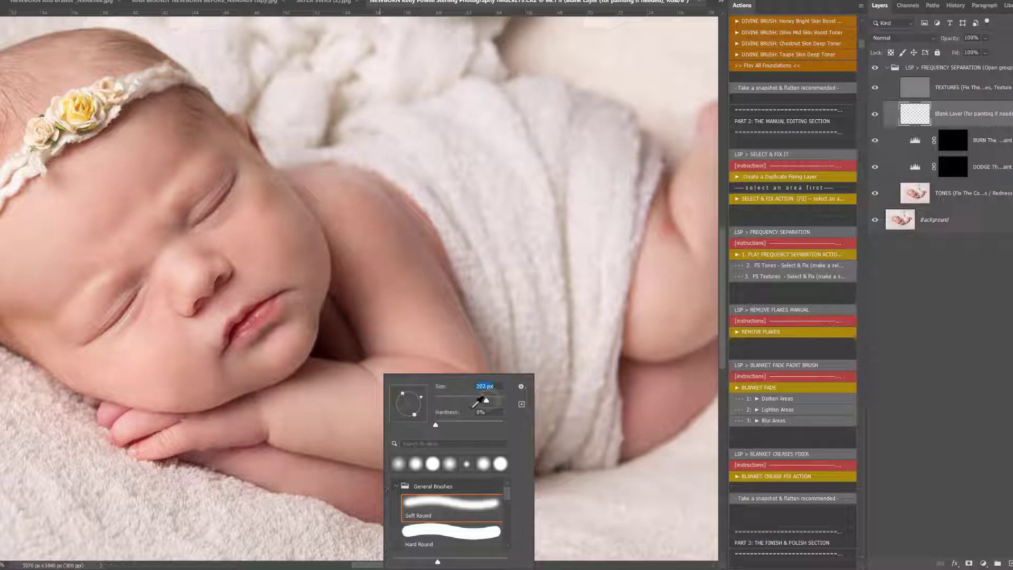
pyautogui.keyDown('alt'); pyautogui.click(344, 490); pyautogui.keyUp('alt')
pyautogui.click(372, 497)
pyautogui.click(392, 498)
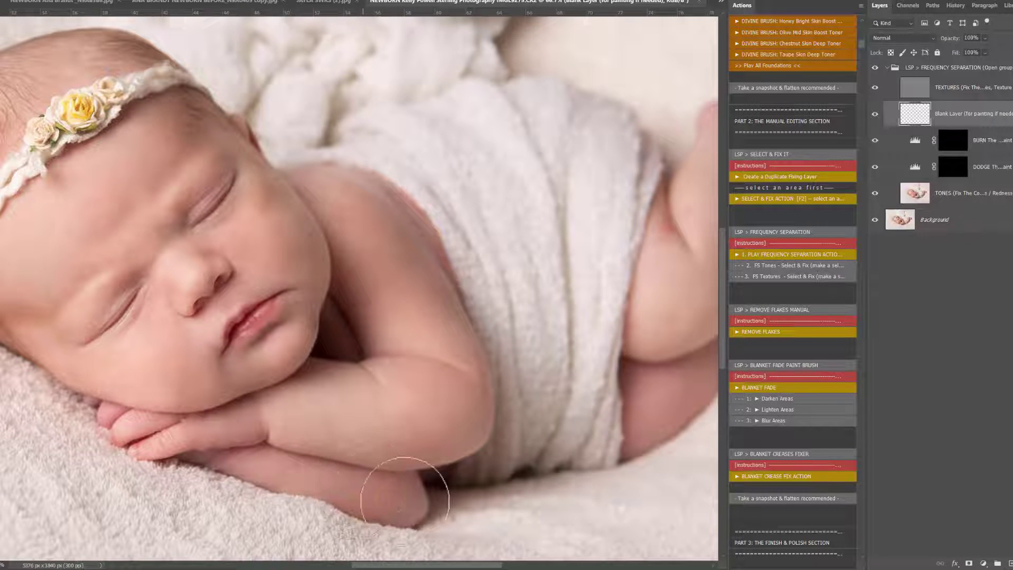
pyautogui.moveTo(363, 502)
pyautogui.mouseDown()
pyautogui.moveTo(392, 509)
pyautogui.moveTo(327, 488)
pyautogui.moveTo(387, 502)
pyautogui.moveTo(359, 489)
pyautogui.mouseUp()
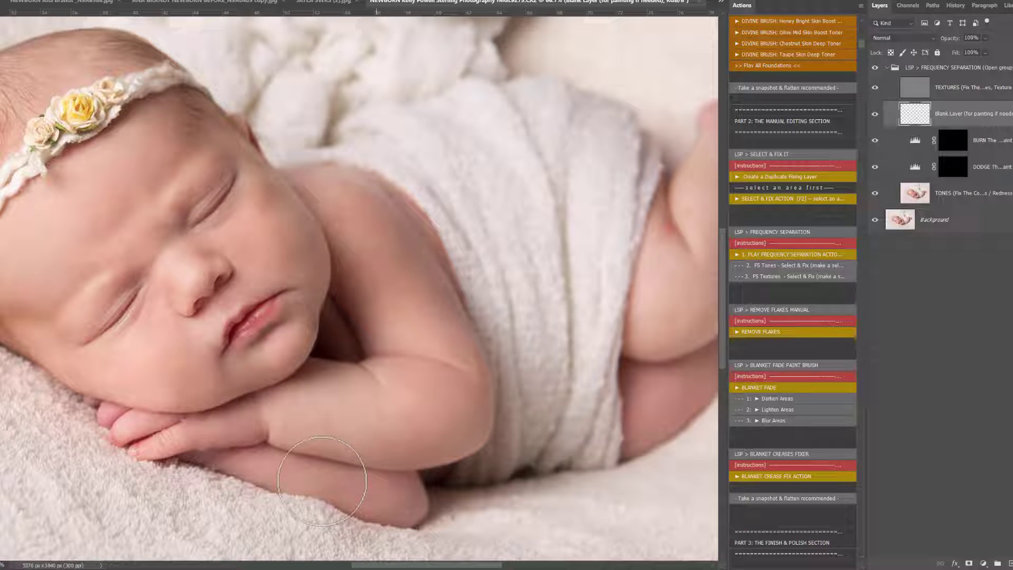
# - Paint skin tones sampled from the thigh and calf over the red leg crease on the blank painting layer
pyautogui.press('space')
pyautogui.moveTo(630, 228); pyautogui.dragTo(390, 245)
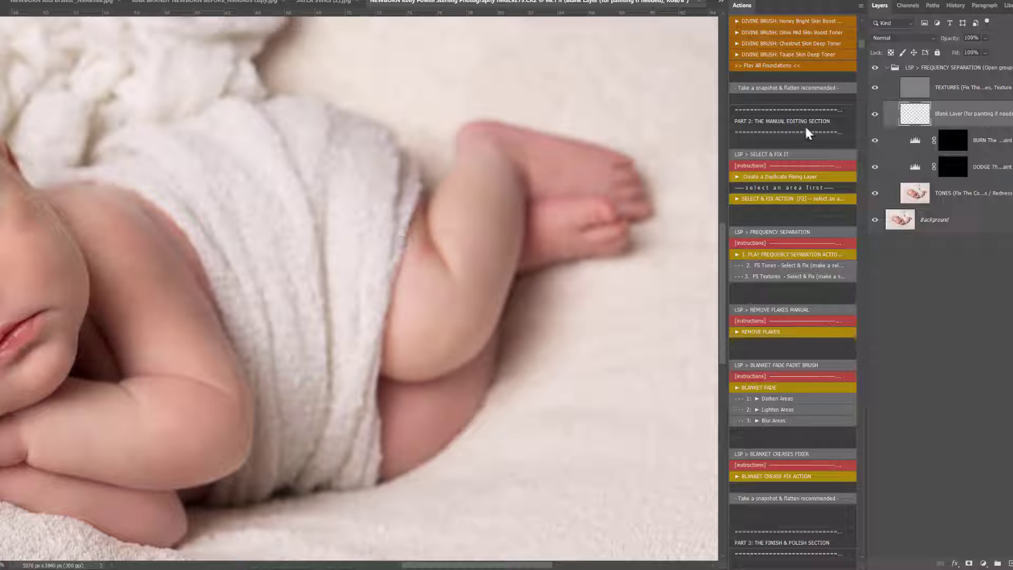
pyautogui.click(924, 96)
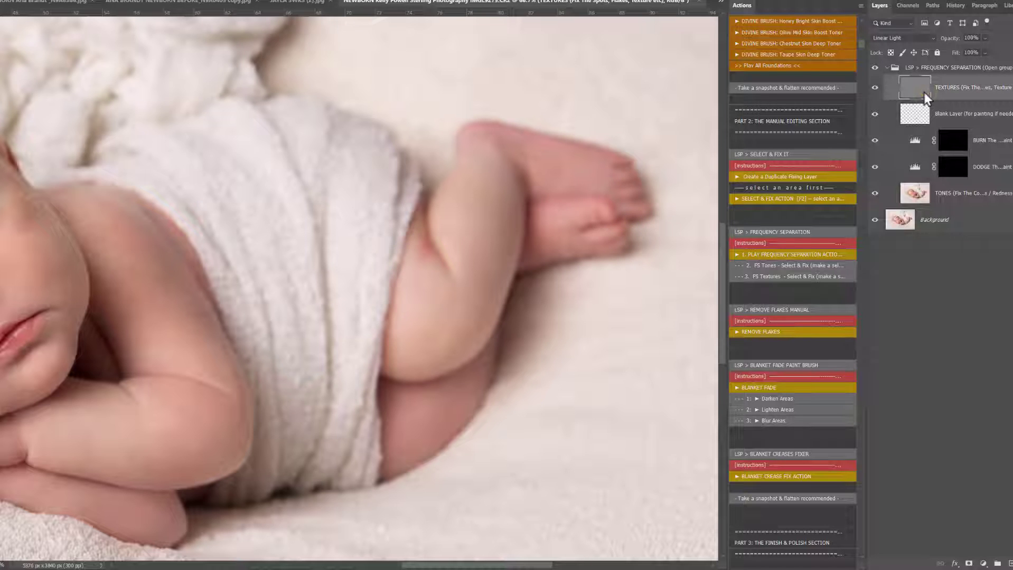
pyautogui.click(918, 194)
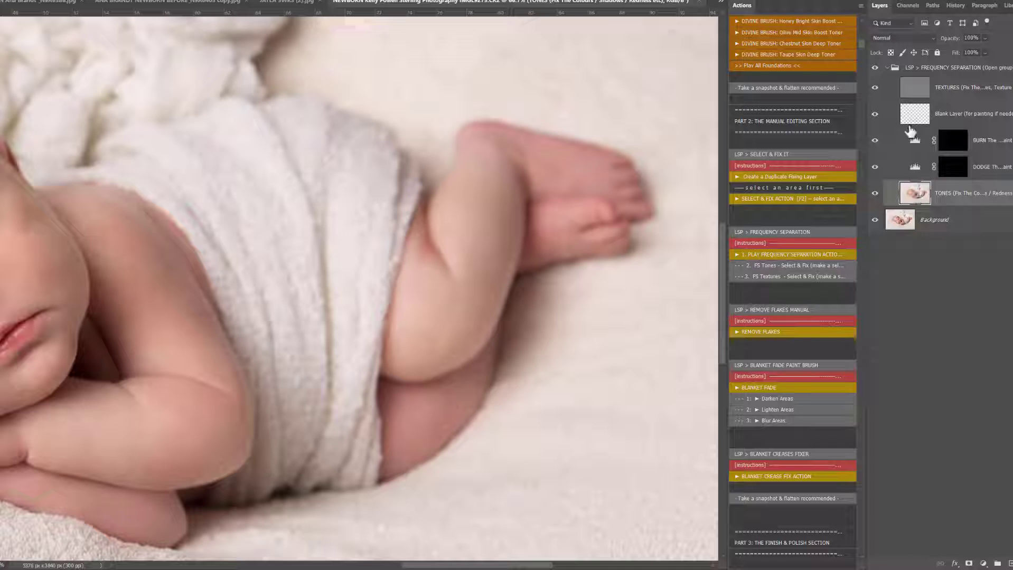
pyautogui.click(906, 91)
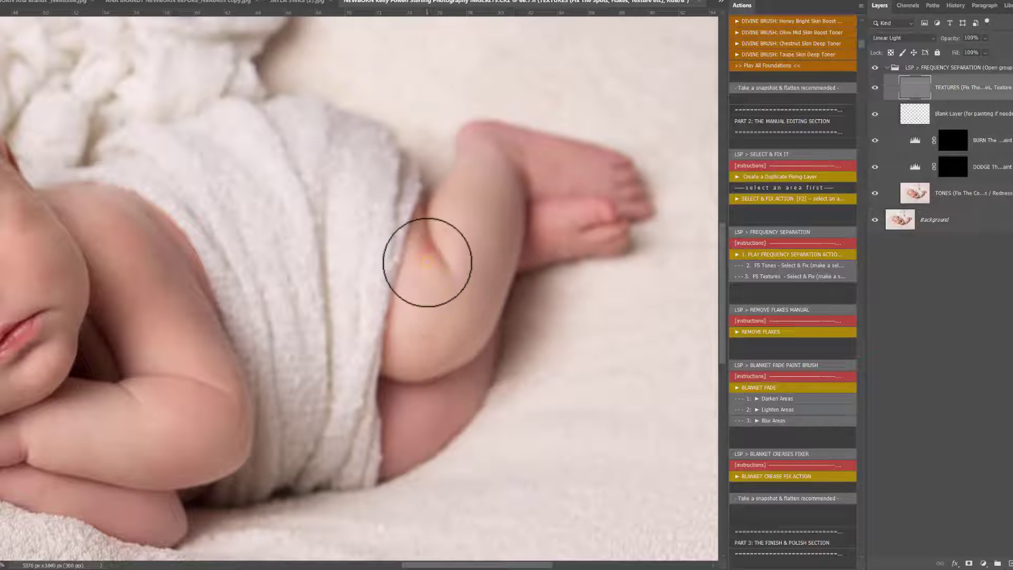
pyautogui.click(920, 111)
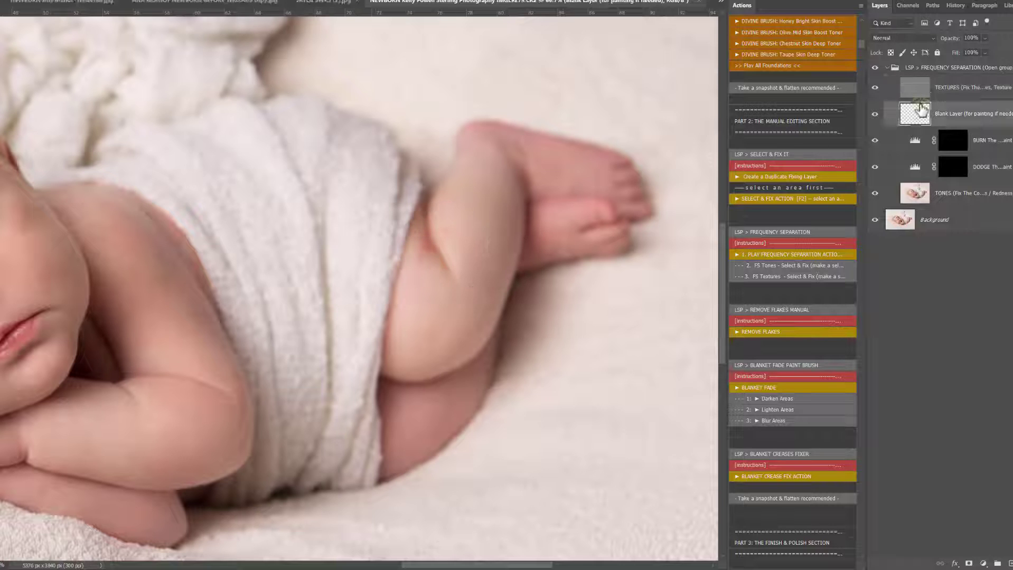
pyautogui.keyDown('alt'); pyautogui.click(434, 283); pyautogui.keyUp('alt')
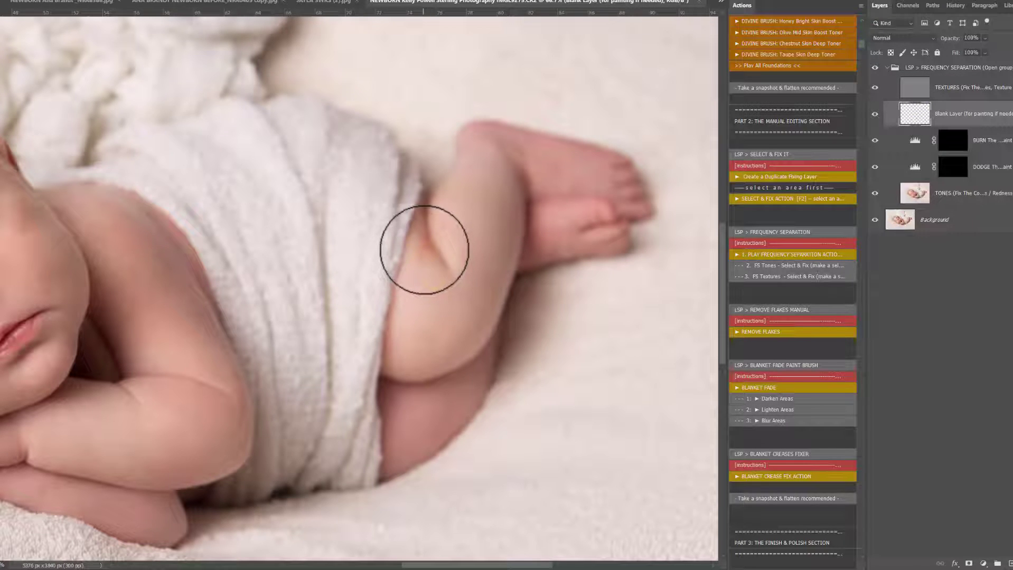
pyautogui.click(424, 252)
pyautogui.keyDown('alt'); pyautogui.click(464, 243); pyautogui.keyUp('alt')
pyautogui.click(451, 229)
pyautogui.click(426, 242)
pyautogui.keyDown('alt'); pyautogui.click(429, 332); pyautogui.keyUp('alt')
pyautogui.click(434, 285)
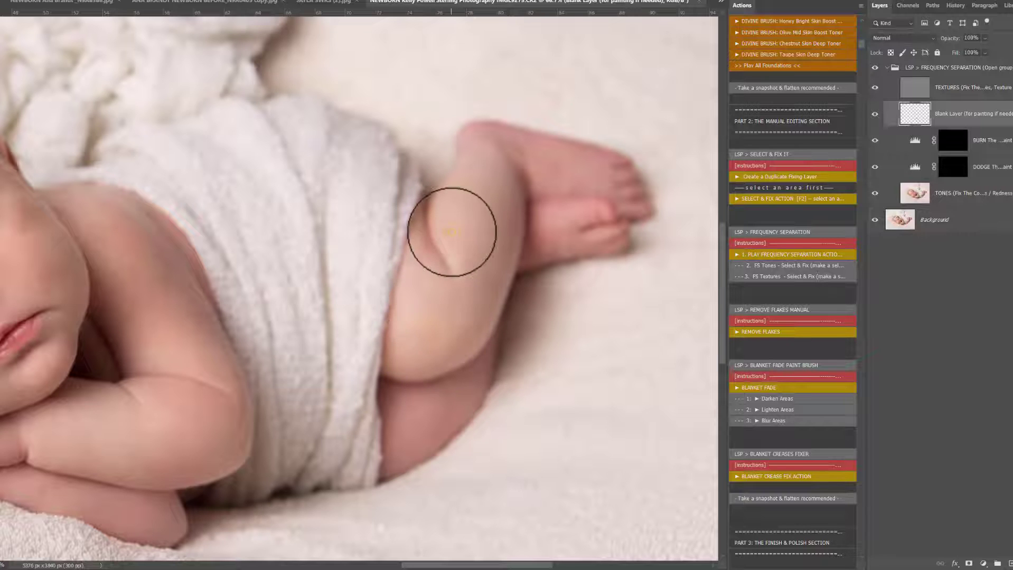
# - Clone clean skin texture over the leg crease beside the wrap on the TEXTURES layer, using a small brush
pyautogui.click(911, 94)
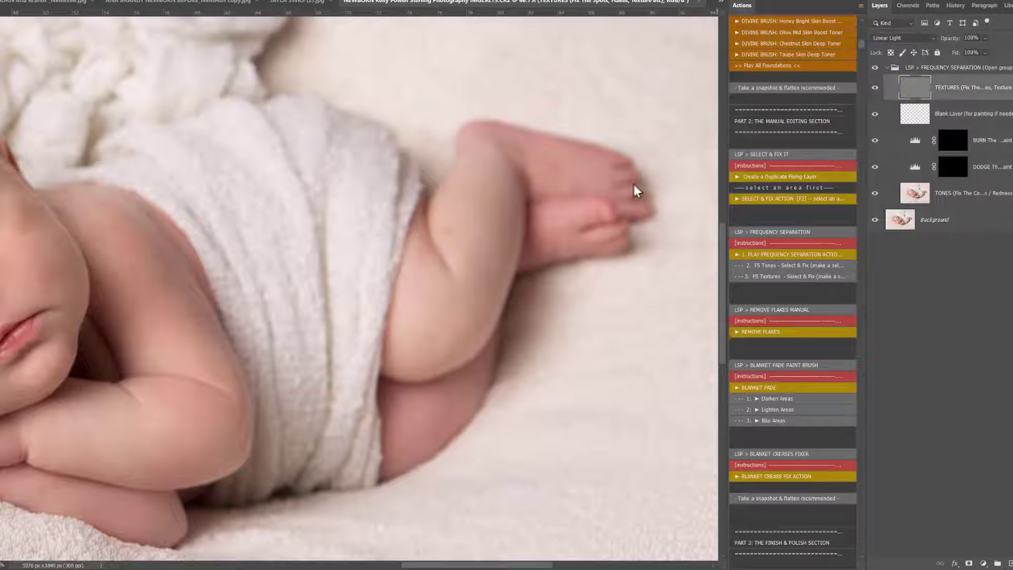
pyautogui.click(454, 234)
pyautogui.click(439, 235)
pyautogui.click(459, 274)
pyautogui.click(439, 262)
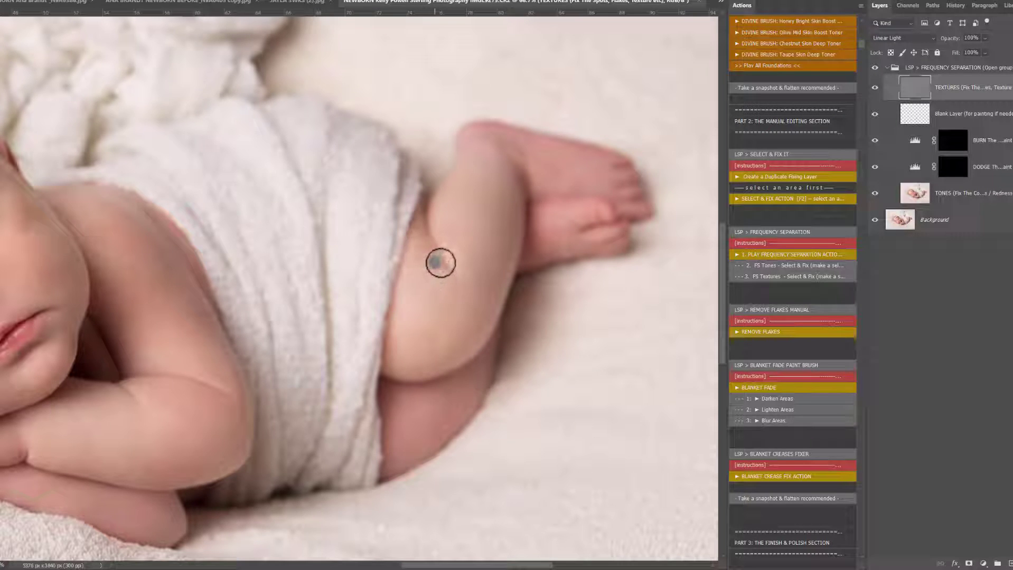
pyautogui.click(433, 245)
pyautogui.click(432, 244)
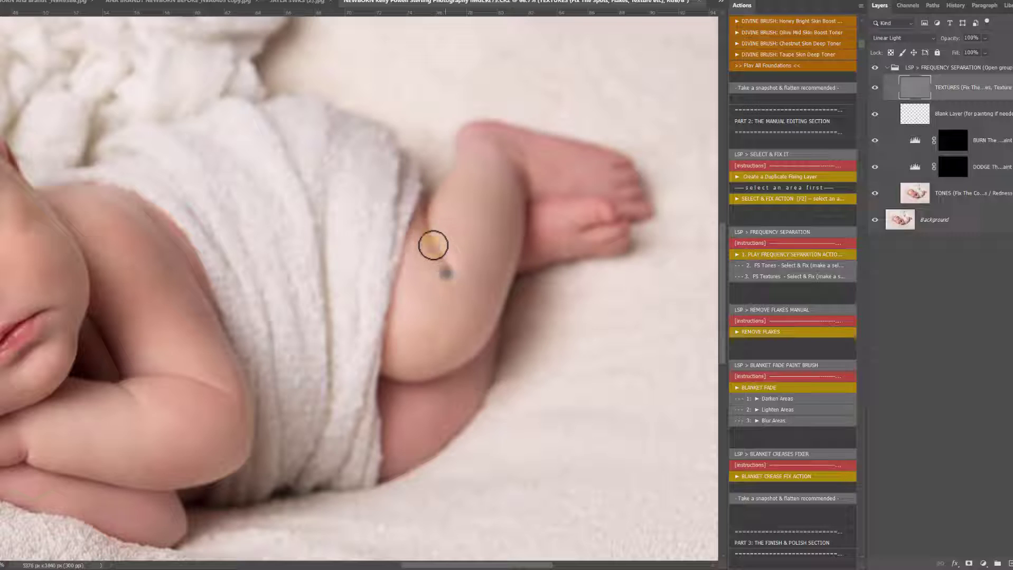
# - Clone clean skin texture over the marks on the forehead below the headband and above the brow
pyautogui.press('z')
pyautogui.keyDown('alt'); pyautogui.click(446, 292); pyautogui.keyUp('alt')
pyautogui.keyDown('alt'); pyautogui.click(447, 291); pyautogui.keyUp('alt')
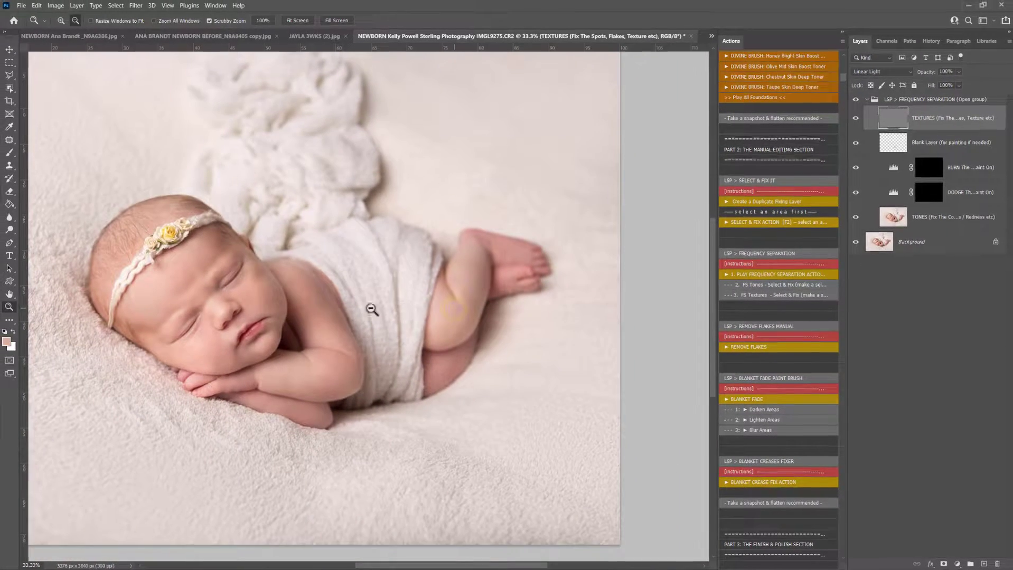
pyautogui.moveTo(136, 310); pyautogui.dragTo(164, 319)
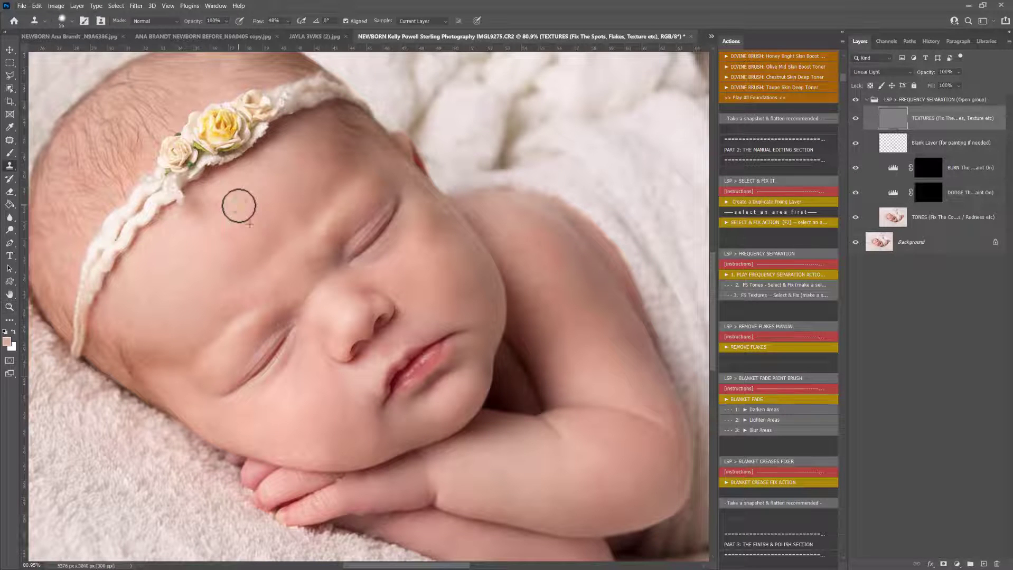
pyautogui.click(239, 206)
pyautogui.press('s')
pyautogui.keyDown('alt'); pyautogui.click(254, 195); pyautogui.keyUp('alt')
pyautogui.click(212, 208)
pyautogui.keyDown('alt'); pyautogui.click(254, 239); pyautogui.keyUp('alt')
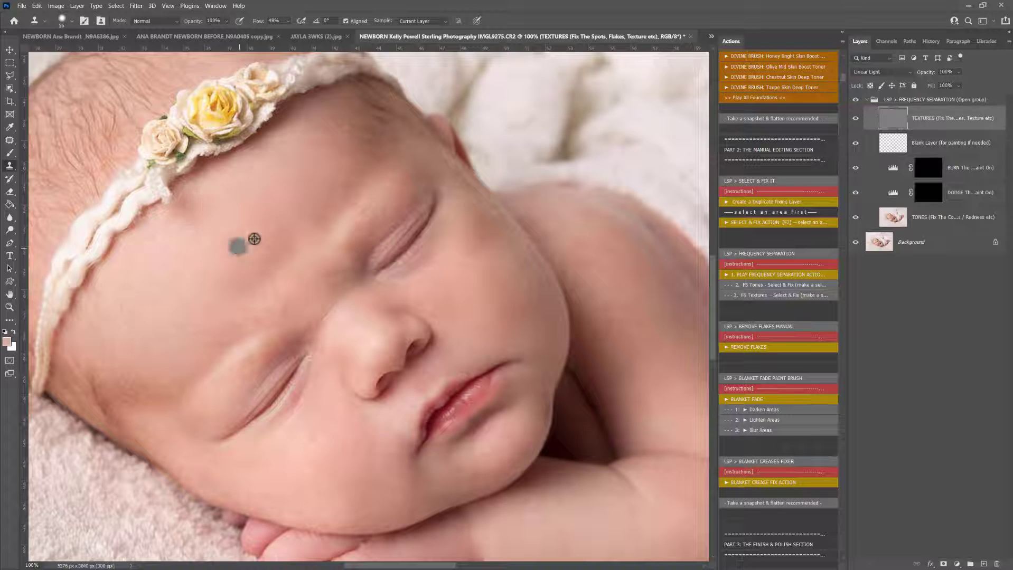
pyautogui.click(238, 276)
pyautogui.keyDown('alt'); pyautogui.click(260, 254); pyautogui.keyUp('alt')
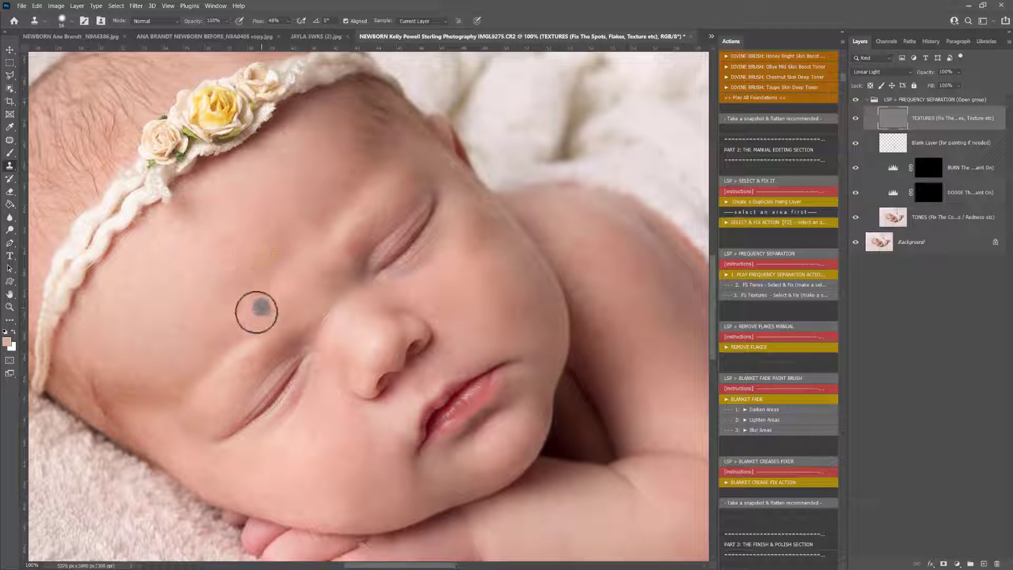
pyautogui.click(256, 314)
# - Sample clean cheek texture and retouch the skin beside the nose and along the lower cheek above the hands
pyautogui.keyDown('alt'); pyautogui.click(337, 436); pyautogui.keyUp('alt')
pyautogui.click(361, 380)
pyautogui.keyDown('alt'); pyautogui.click(329, 420); pyautogui.keyUp('alt')
pyautogui.moveTo(344, 365); pyautogui.dragTo(341, 373)
pyautogui.keyDown('alt'); pyautogui.click(332, 458); pyautogui.keyUp('alt')
pyautogui.keyDown('alt'); pyautogui.click(343, 481); pyautogui.keyUp('alt')
pyautogui.moveTo(306, 514)
pyautogui.mouseDown()
pyautogui.moveTo(265, 501)
pyautogui.moveTo(355, 517)
pyautogui.moveTo(319, 486)
pyautogui.moveTo(365, 519)
pyautogui.moveTo(310, 510)
pyautogui.moveTo(355, 504)
pyautogui.mouseUp()
pyautogui.keyDown('alt'); pyautogui.click(326, 471); pyautogui.keyUp('alt')
pyautogui.keyDown('alt'); pyautogui.click(328, 471); pyautogui.keyUp('alt')
pyautogui.keyDown('alt'); pyautogui.click(373, 479); pyautogui.keyUp('alt')
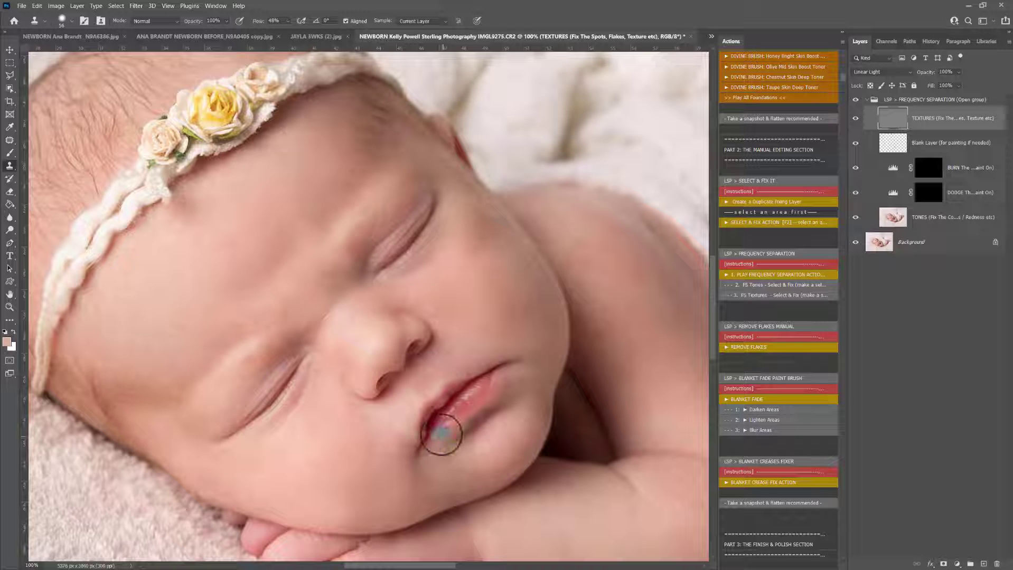
# - Clone clean texture over the marks on the cheek nearest the shoulder, from above the mouth to the outer eye area
pyautogui.moveTo(491, 331); pyautogui.dragTo(477, 314)
pyautogui.keyDown('alt'); pyautogui.click(485, 332); pyautogui.keyUp('alt')
pyautogui.click(468, 369)
pyautogui.keyDown('alt'); pyautogui.click(461, 274); pyautogui.keyUp('alt')
pyautogui.click(473, 256)
pyautogui.moveTo(482, 259); pyautogui.dragTo(479, 251)
pyautogui.keyDown('alt'); pyautogui.click(449, 289); pyautogui.keyUp('alt')
pyautogui.click(487, 235)
pyautogui.click(480, 240)
pyautogui.keyDown('alt'); pyautogui.click(487, 276); pyautogui.keyUp('alt')
pyautogui.keyDown('alt'); pyautogui.click(482, 280); pyautogui.keyUp('alt')
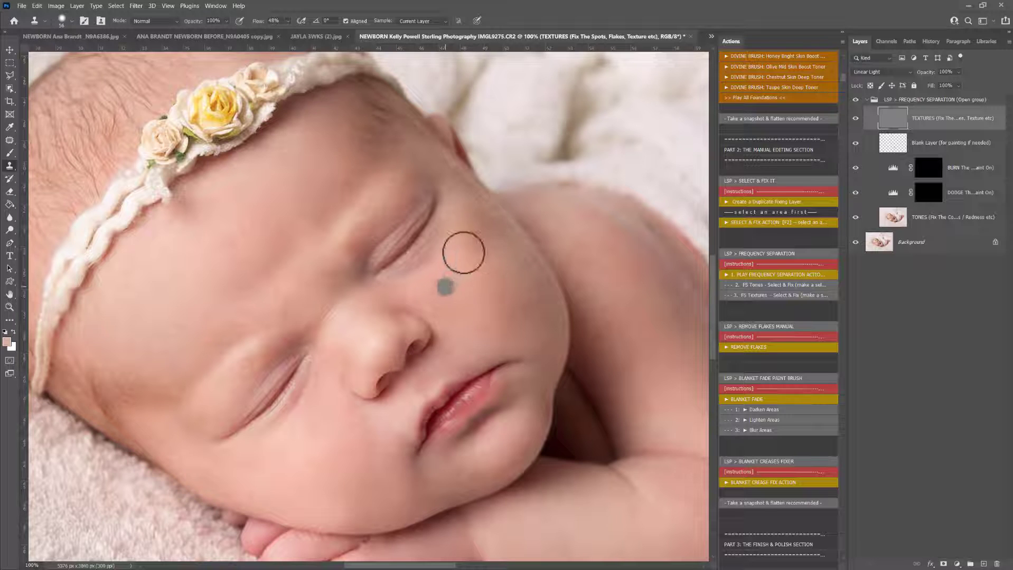
# - Clone clean skin texture over the elbow, the crease above it and the outer side of the upper arm
pyautogui.press('z')
pyautogui.keyDown('alt'); pyautogui.click(446, 282); pyautogui.keyUp('alt')
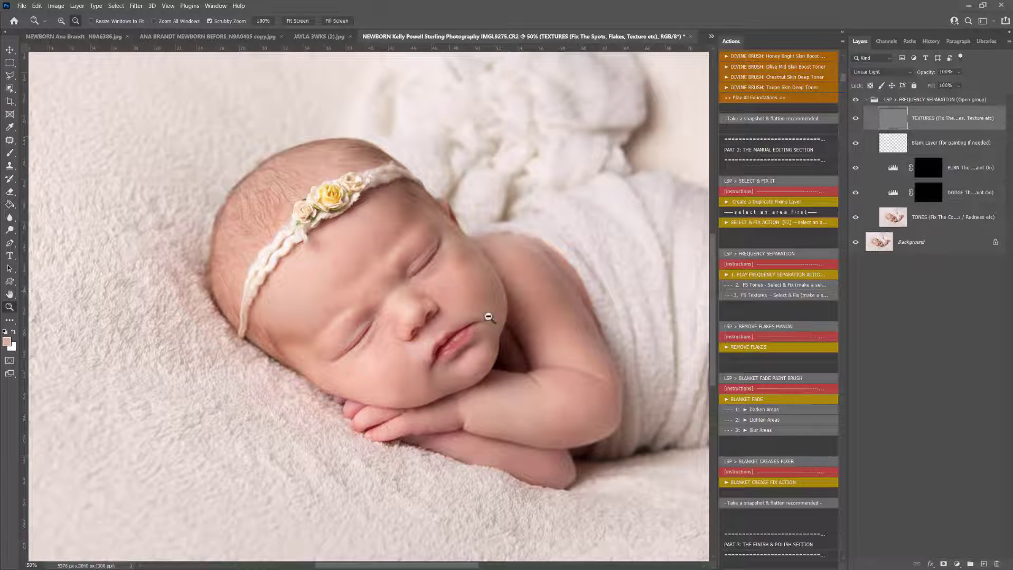
pyautogui.click(606, 411)
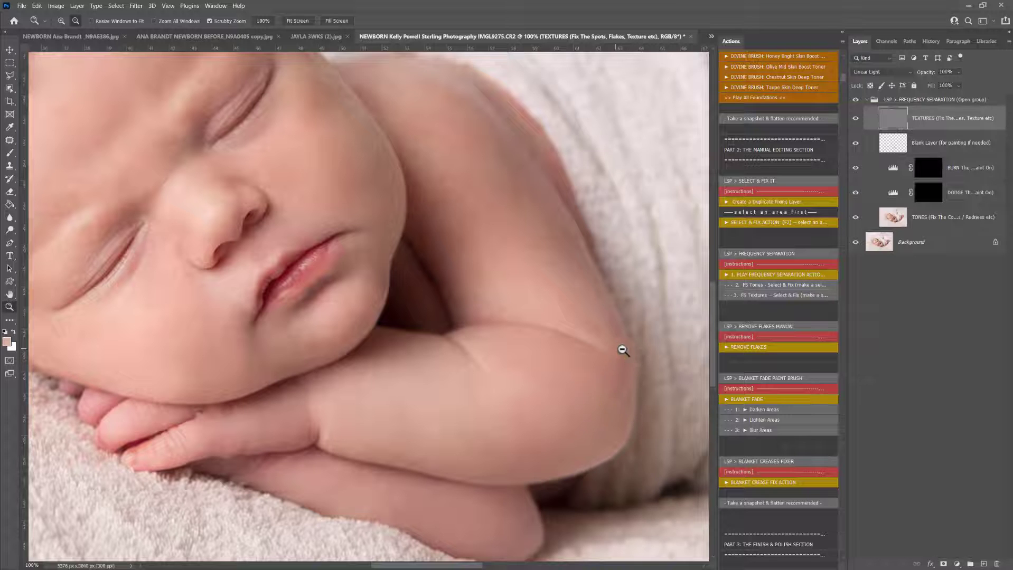
pyautogui.press('space')
pyautogui.moveTo(628, 319); pyautogui.dragTo(475, 339)
pyautogui.press('s')
pyautogui.moveTo(459, 415)
pyautogui.mouseDown()
pyautogui.moveTo(468, 389)
pyautogui.moveTo(465, 405)
pyautogui.mouseUp()
pyautogui.keyDown('alt'); pyautogui.click(403, 323); pyautogui.keyUp('alt')
pyautogui.moveTo(437, 350)
pyautogui.mouseDown()
pyautogui.moveTo(456, 359)
pyautogui.moveTo(435, 321)
pyautogui.moveTo(460, 360)
pyautogui.moveTo(421, 339)
pyautogui.moveTo(413, 419)
pyautogui.moveTo(445, 371)
pyautogui.moveTo(445, 350)
pyautogui.mouseUp()
pyautogui.keyDown('alt'); pyautogui.click(410, 442); pyautogui.keyUp('alt')
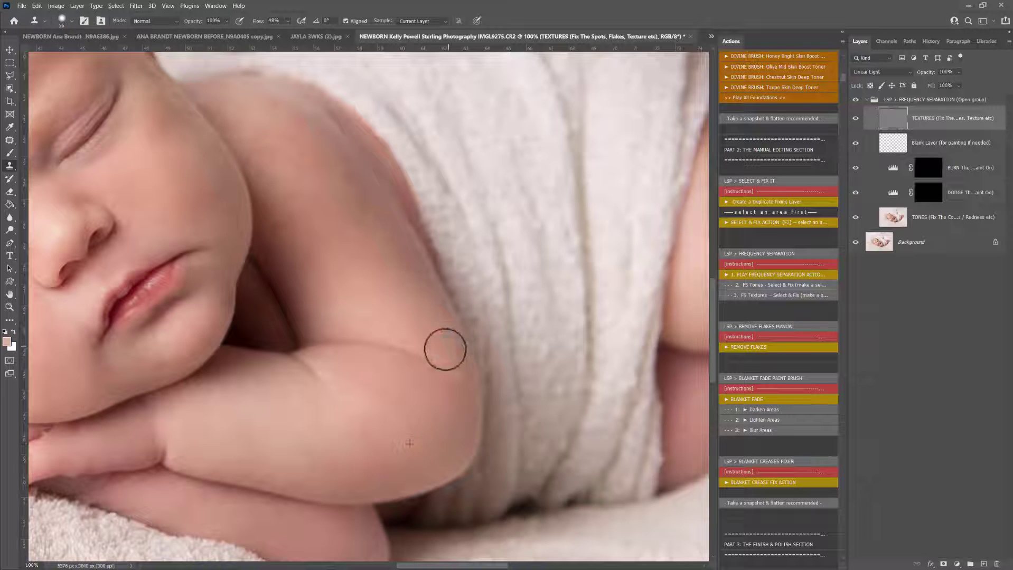
pyautogui.keyDown('alt'); pyautogui.click(367, 307); pyautogui.keyUp('alt')
pyautogui.moveTo(400, 285); pyautogui.dragTo(400, 282)
pyautogui.keyDown('alt'); pyautogui.click(365, 282); pyautogui.keyUp('alt')
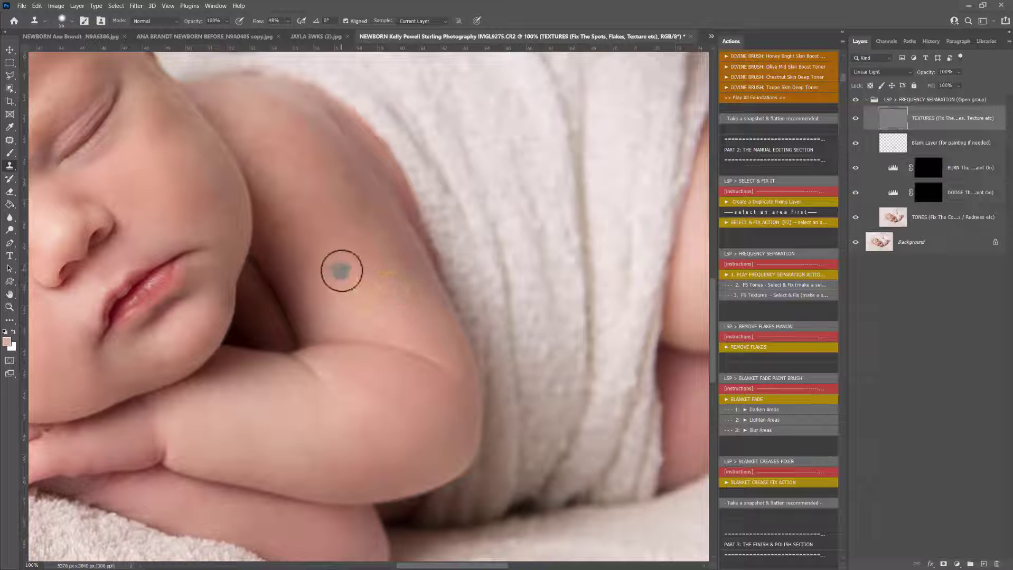
# - Switch to the Spot Healing Brush, set its size to about 75 px, and heal texture spots on the upper arm and shoulder
pyautogui.click(9, 140)
pyautogui.rightClick(10, 140)
pyautogui.click(53, 140)
pyautogui.rightClick(362, 274)
pyautogui.moveTo(410, 300); pyautogui.dragTo(410, 299)
pyautogui.click(323, 296)
pyautogui.click(281, 228)
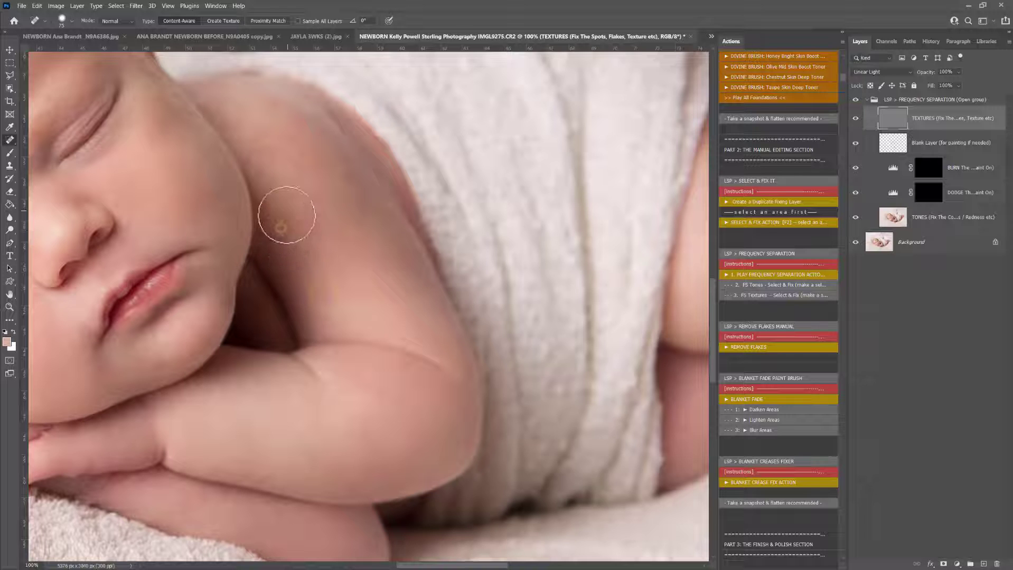
# - Heal the remaining texture spots on the shoulder and upper arm with the Spot Healing Brush
pyautogui.click(287, 131)
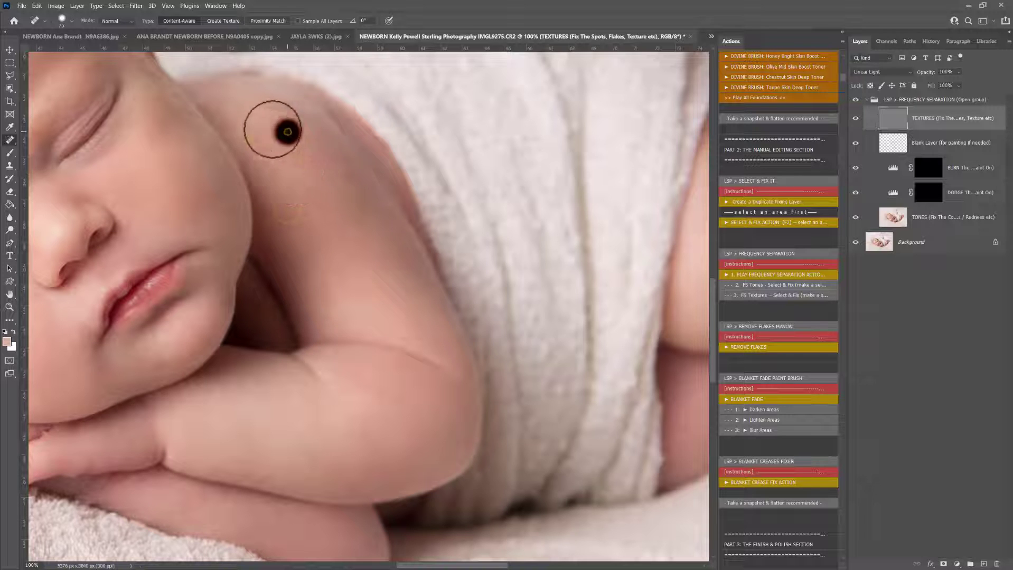
pyautogui.click(343, 244)
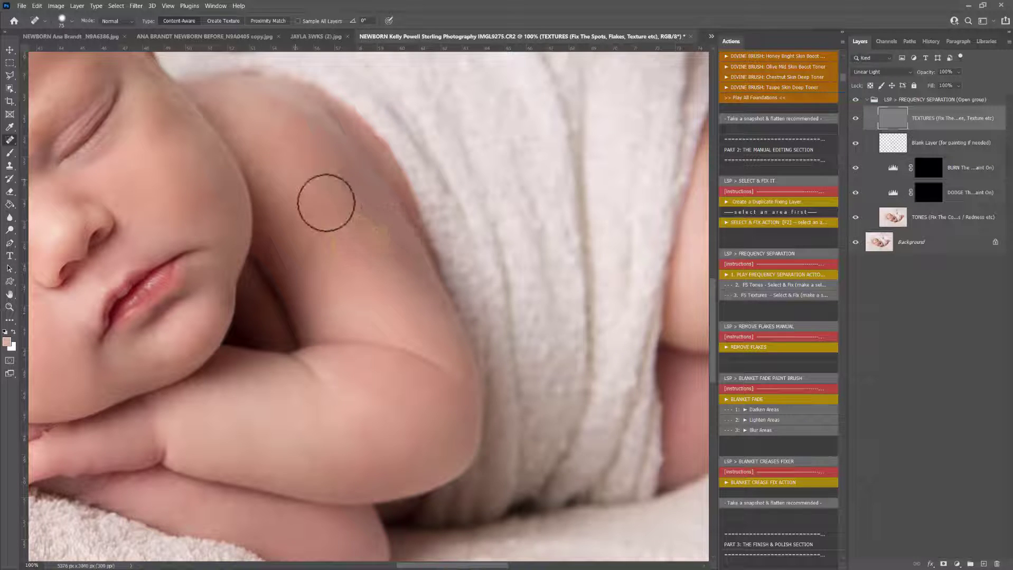
pyautogui.click(271, 152)
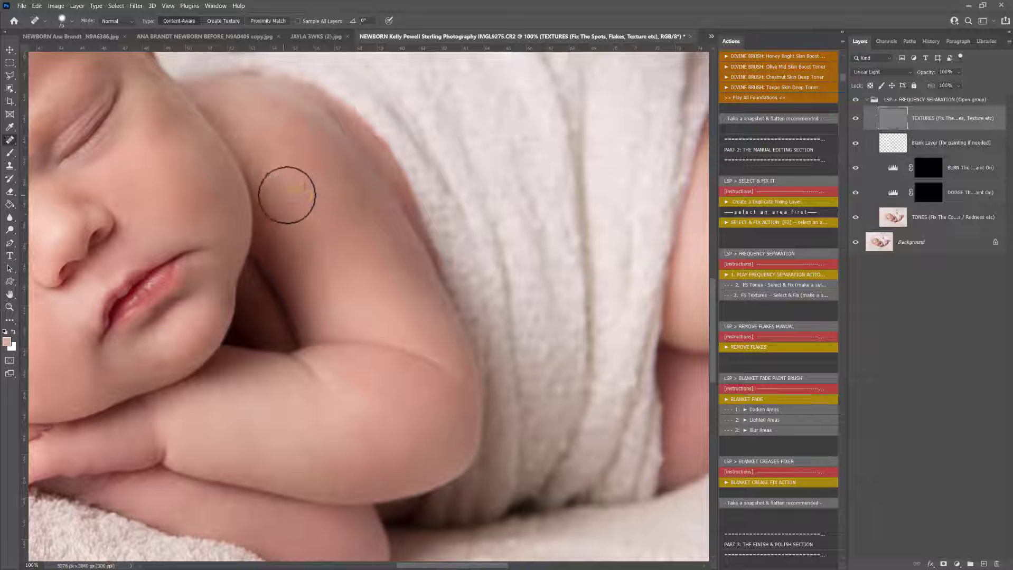
pyautogui.keyDown('alt'); pyautogui.click(359, 270); pyautogui.keyUp('alt')
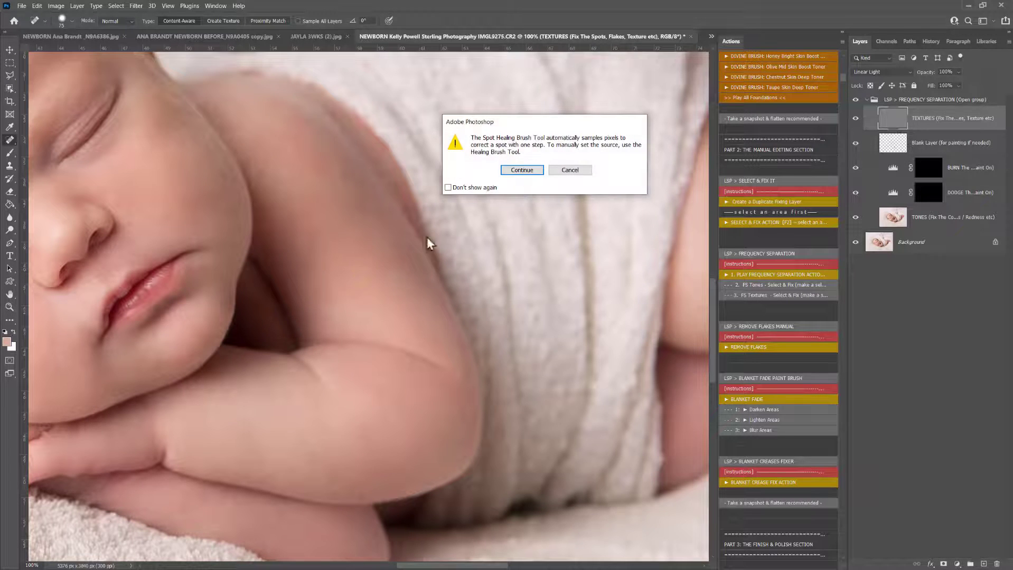
pyautogui.click(570, 171)
# - Collapse the frequency separation group and toggle its visibility to compare the whole baby before and after
pyautogui.press('z')
pyautogui.keyDown('alt'); pyautogui.click(408, 286); pyautogui.keyUp('alt')
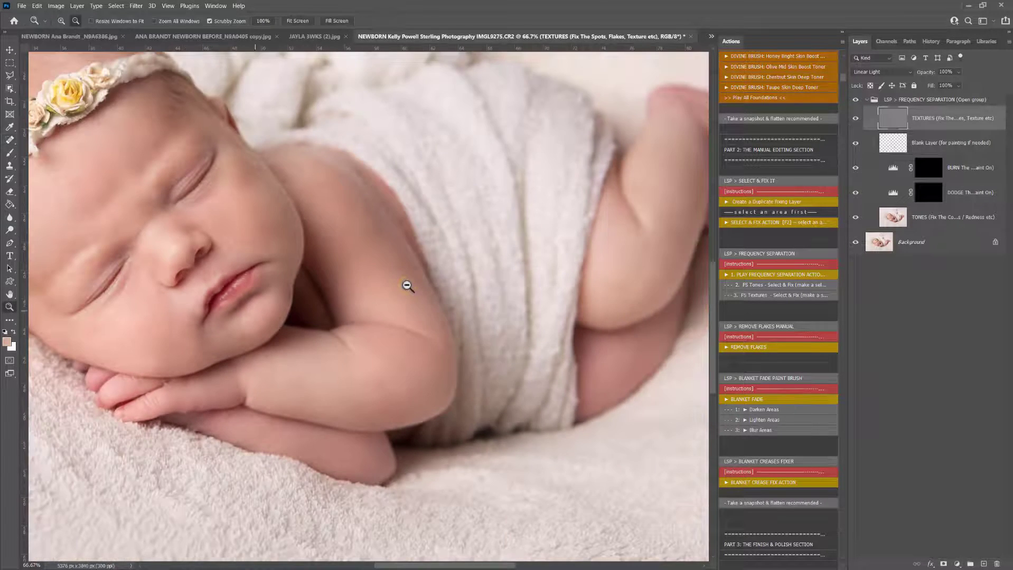
pyautogui.keyDown('alt'); pyautogui.click(530, 293); pyautogui.keyUp('alt')
pyautogui.keyDown('alt'); pyautogui.click(550, 296); pyautogui.keyUp('alt')
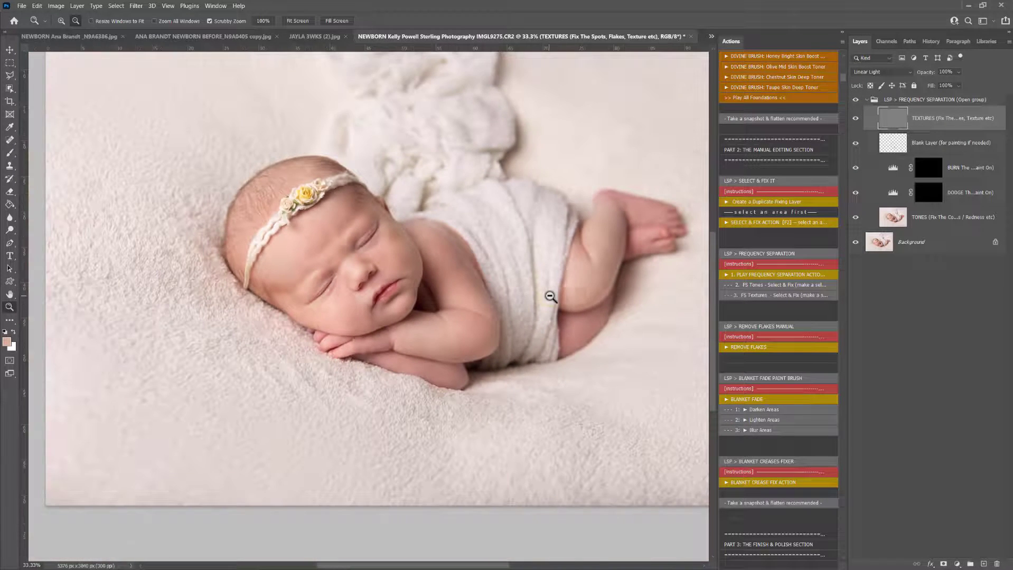
pyautogui.click(868, 100)
pyautogui.click(856, 100)
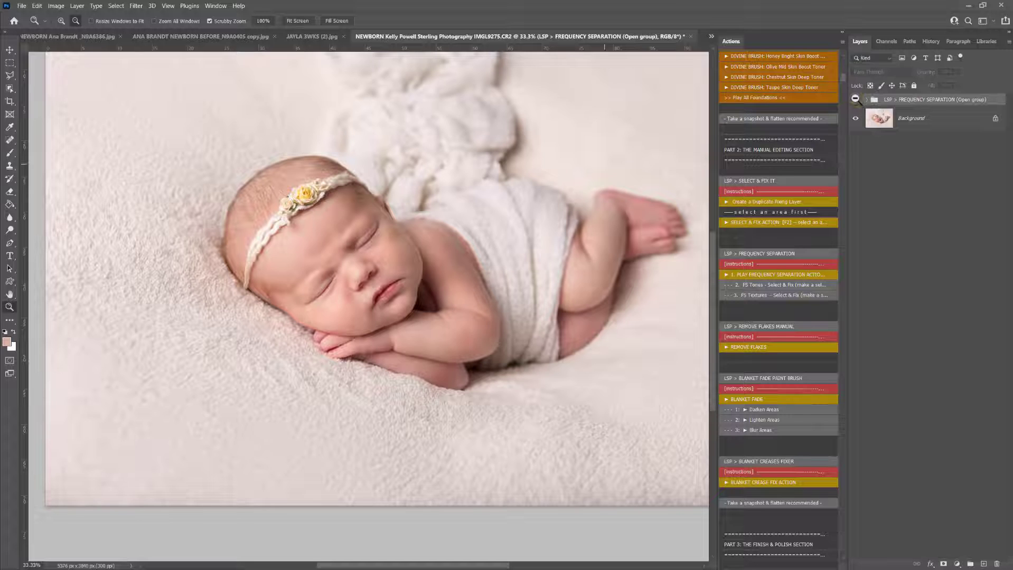
pyautogui.click(855, 99)
pyautogui.click(855, 99)
pyautogui.click(855, 99)
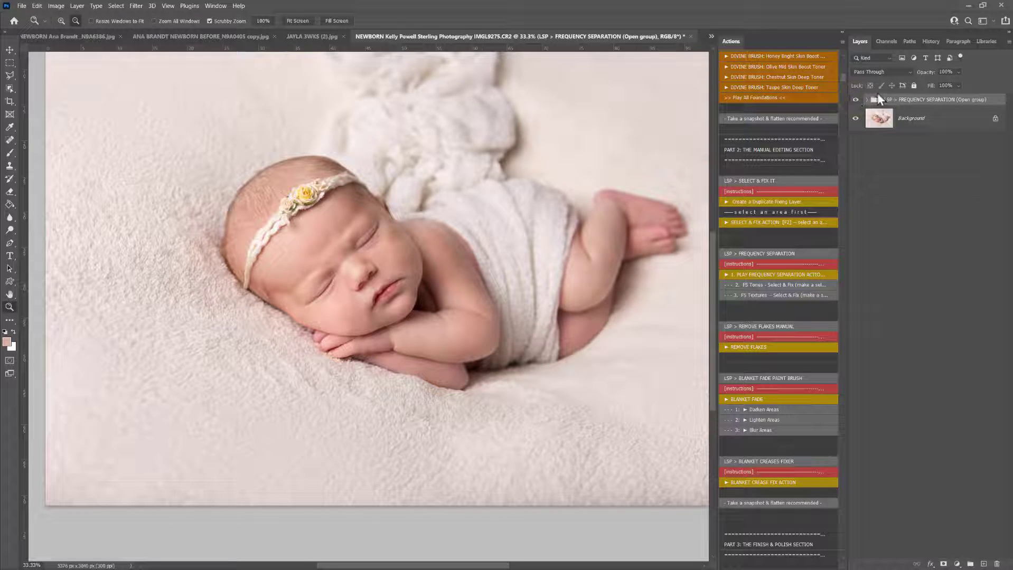
# - Lower the frequency separation group's opacity to 82% and check the skin on the face, arm and legs
pyautogui.moveTo(965, 82); pyautogui.dragTo(919, 84)
pyautogui.click(944, 101)
pyautogui.moveTo(385, 298); pyautogui.dragTo(405, 323)
pyautogui.moveTo(539, 244); pyautogui.dragTo(371, 291)
pyautogui.moveTo(443, 271); pyautogui.dragTo(426, 260)
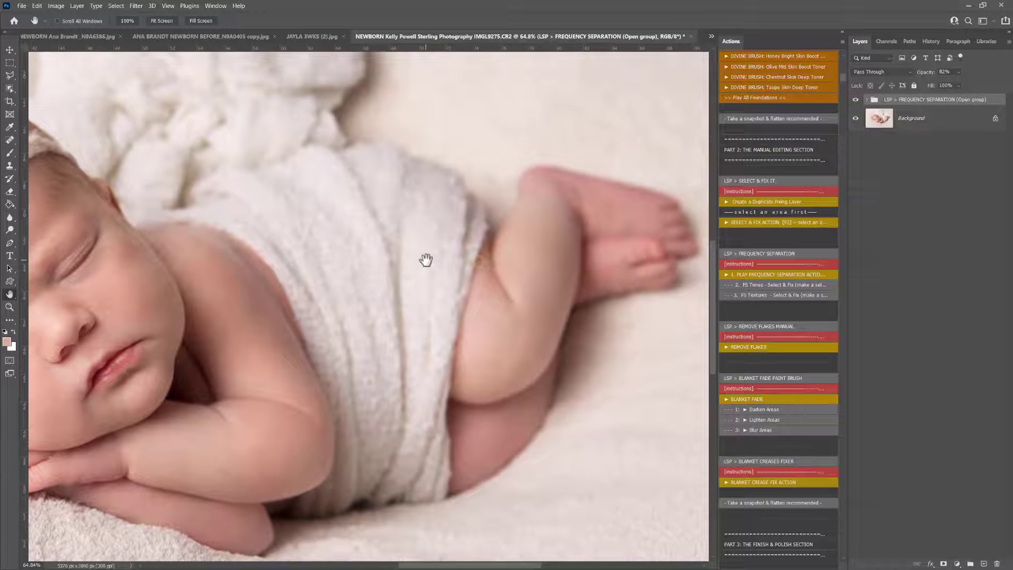
pyautogui.press('z')
pyautogui.keyDown('alt'); pyautogui.click(465, 243); pyautogui.keyUp('alt')
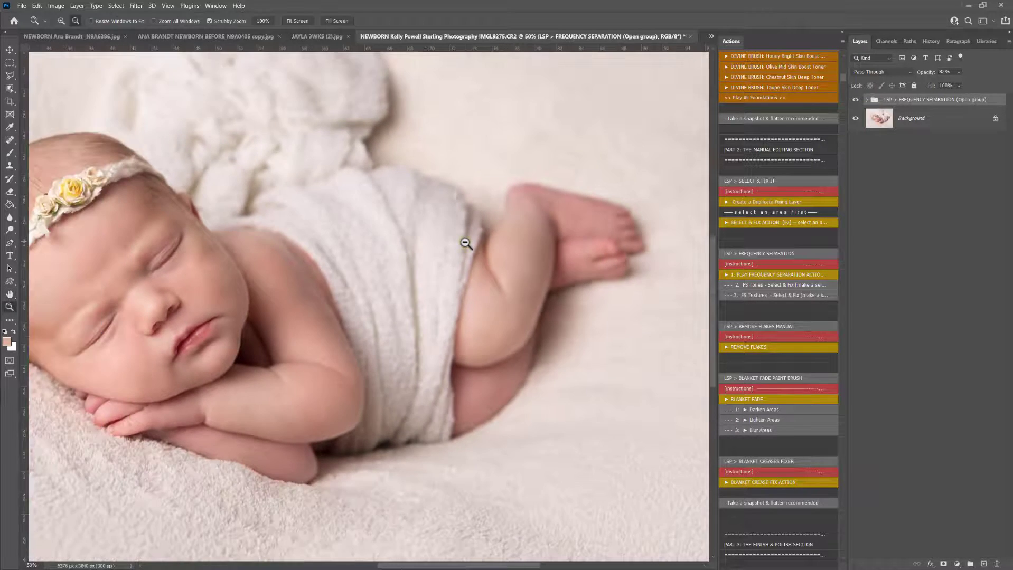
pyautogui.keyDown('alt'); pyautogui.click(465, 243); pyautogui.keyUp('alt')
# - Play the Reduce The Reds Normal color brush and paint its mask over the feet, legs and arms with a brush of about 1457 px
pyautogui.moveTo(841, 83); pyautogui.dragTo(842, 63)
pyautogui.scroll(-6, 786, 360)
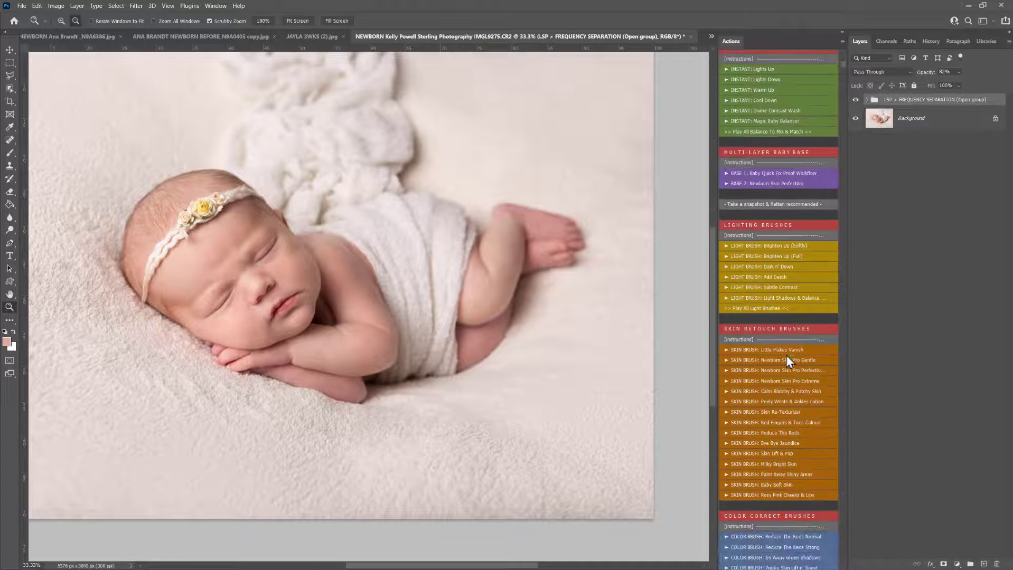
pyautogui.scroll(-3, 787, 357)
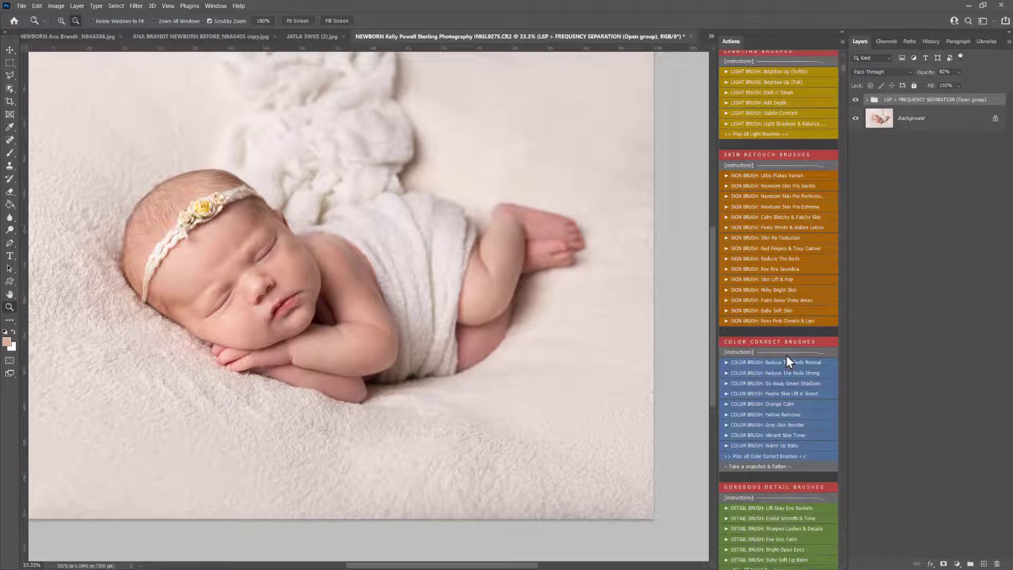
pyautogui.click(775, 354)
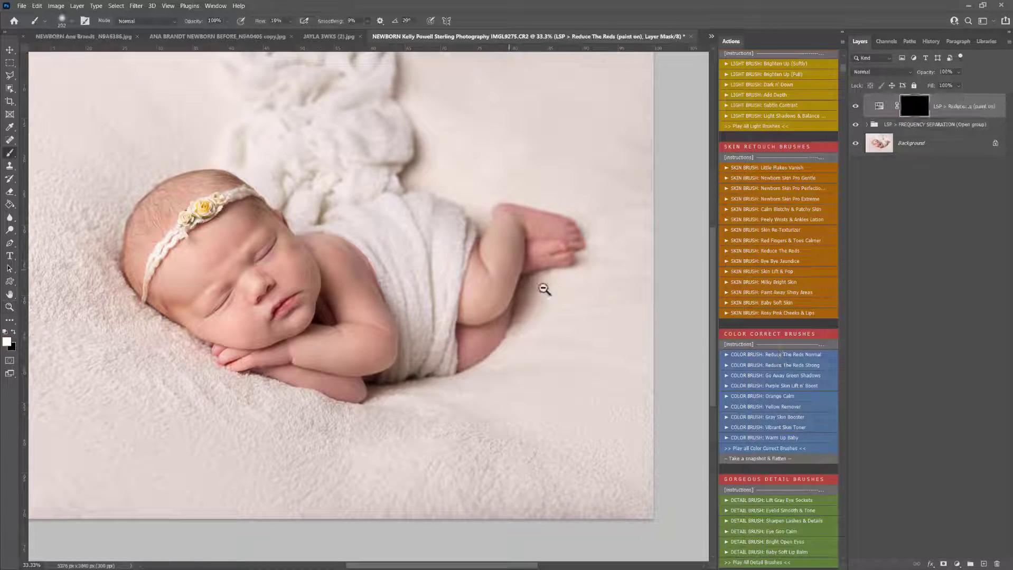
pyautogui.rightClick(541, 286)
pyautogui.moveTo(606, 302); pyautogui.dragTo(616, 303)
pyautogui.moveTo(551, 248)
pyautogui.mouseDown()
pyautogui.moveTo(542, 226)
pyautogui.moveTo(569, 217)
pyautogui.mouseUp()
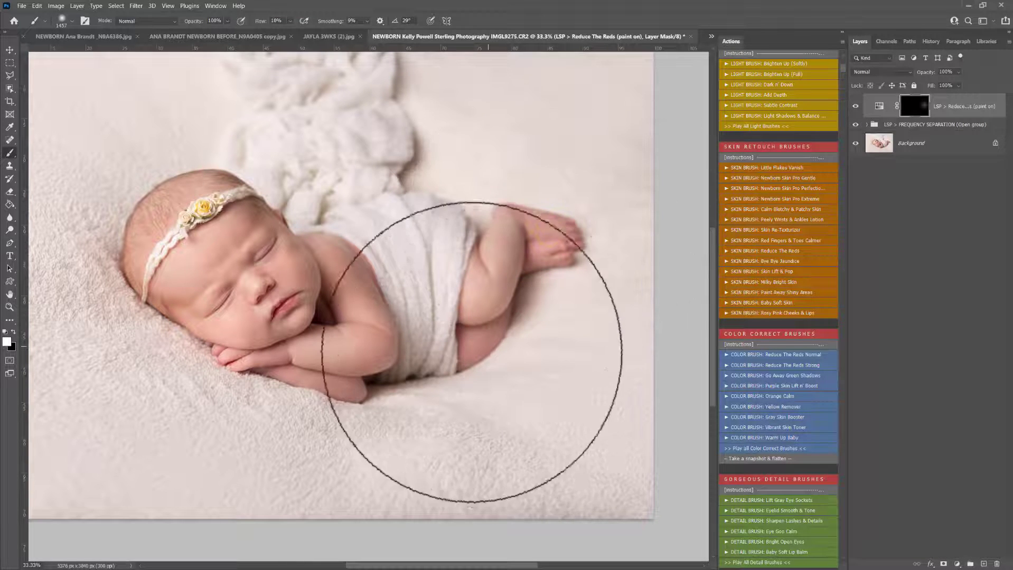
pyautogui.moveTo(279, 407)
pyautogui.mouseDown()
pyautogui.moveTo(366, 428)
pyautogui.moveTo(529, 241)
pyautogui.moveTo(622, 248)
pyautogui.moveTo(555, 233)
pyautogui.moveTo(519, 246)
pyautogui.mouseUp()
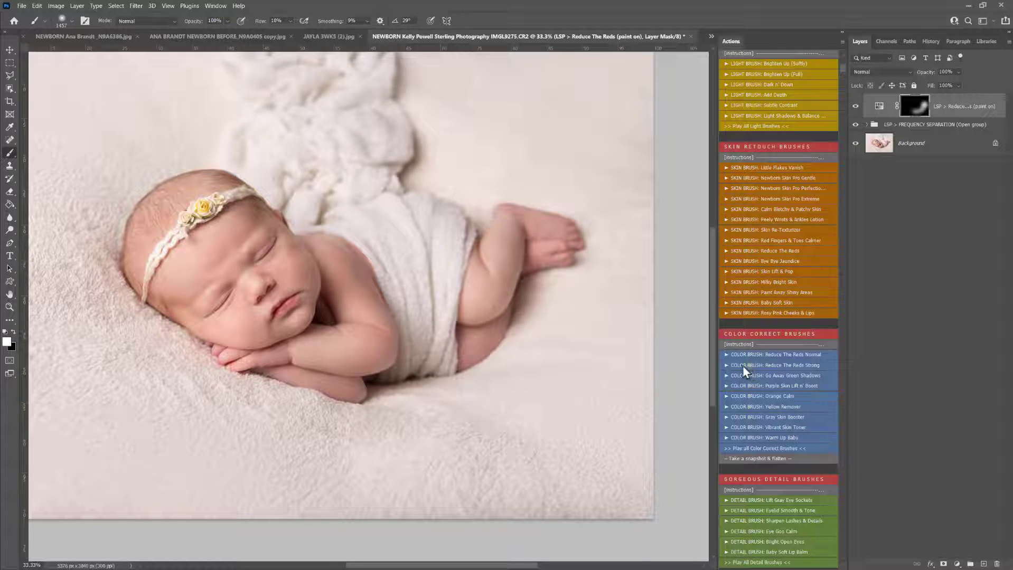
# - Play the Reduce The Reds Strong color brush, paint from the feet to the face at about 432 px, and compare with the adjustments hidden
pyautogui.click(742, 365)
pyautogui.rightClick(536, 304)
pyautogui.click(642, 328)
pyautogui.moveTo(547, 226)
pyautogui.mouseDown()
pyautogui.moveTo(506, 209)
pyautogui.moveTo(543, 231)
pyautogui.moveTo(517, 244)
pyautogui.moveTo(566, 233)
pyautogui.moveTo(497, 346)
pyautogui.moveTo(417, 372)
pyautogui.moveTo(389, 326)
pyautogui.moveTo(349, 387)
pyautogui.moveTo(318, 395)
pyautogui.moveTo(272, 369)
pyautogui.moveTo(219, 362)
pyautogui.moveTo(167, 304)
pyautogui.moveTo(163, 321)
pyautogui.moveTo(230, 245)
pyautogui.mouseUp()
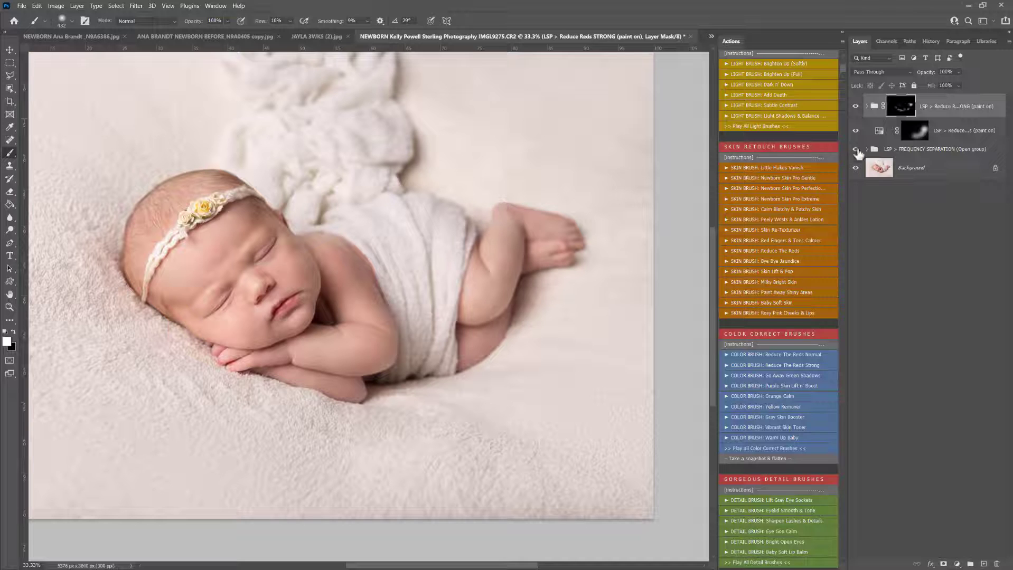
pyautogui.click(856, 128)
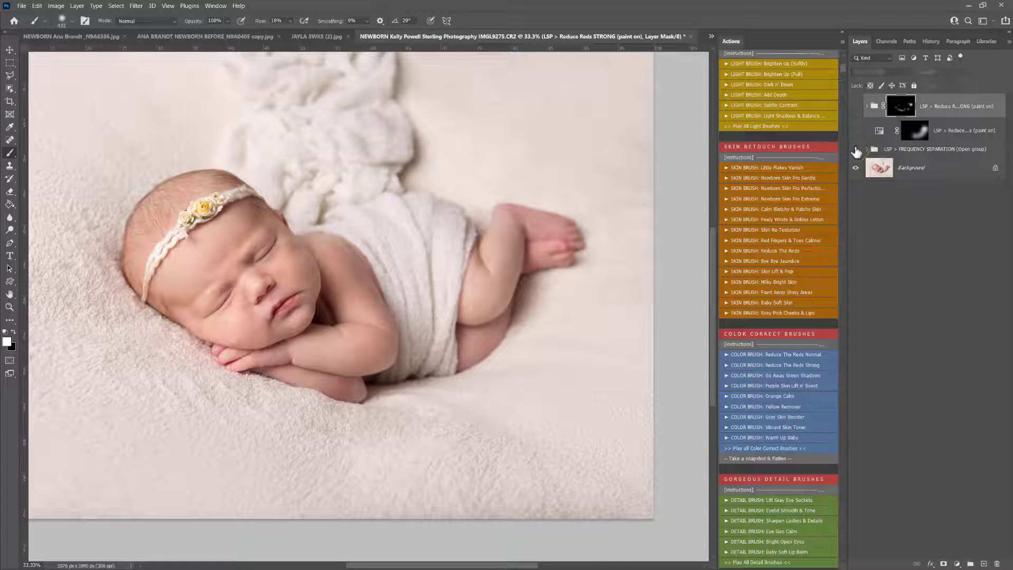
# - Paint the strong red reduction onto the underside of the leg, the elbow, the upper arm and the forehead
pyautogui.moveTo(481, 351); pyautogui.dragTo(462, 358)
pyautogui.moveTo(392, 327)
pyautogui.mouseDown()
pyautogui.moveTo(349, 292)
pyautogui.moveTo(362, 267)
pyautogui.moveTo(375, 267)
pyautogui.moveTo(320, 226)
pyautogui.moveTo(373, 278)
pyautogui.moveTo(377, 259)
pyautogui.mouseUp()
pyautogui.moveTo(256, 235)
pyautogui.mouseDown()
pyautogui.moveTo(174, 278)
pyautogui.moveTo(167, 214)
pyautogui.moveTo(193, 254)
pyautogui.mouseUp()
# - On the Blank Layer in the frequency separation group, paint a light blanket tone over the upper backdrop with a soft brush of about 2165 px
pyautogui.press('z')
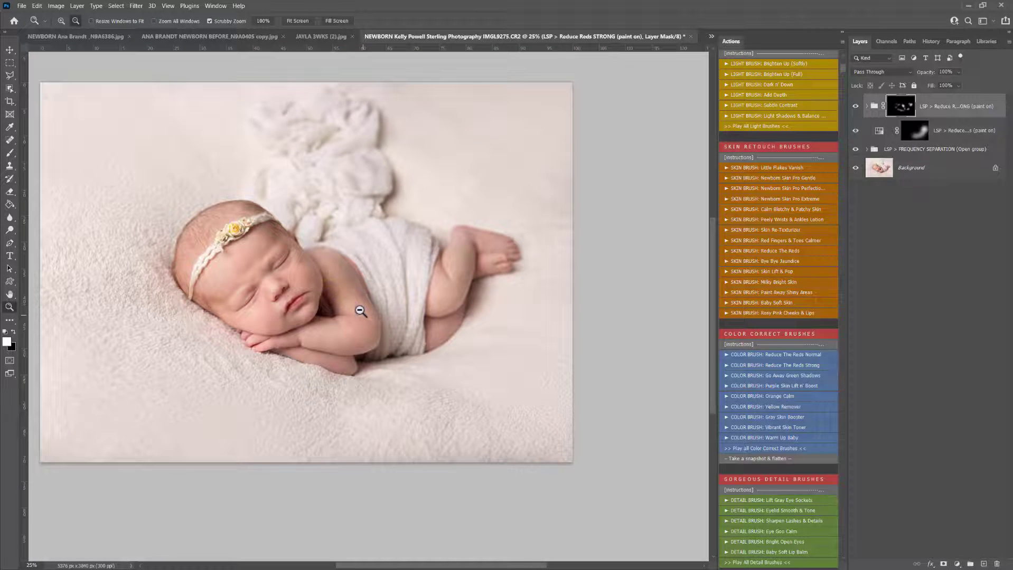
pyautogui.moveTo(397, 243); pyautogui.dragTo(432, 261)
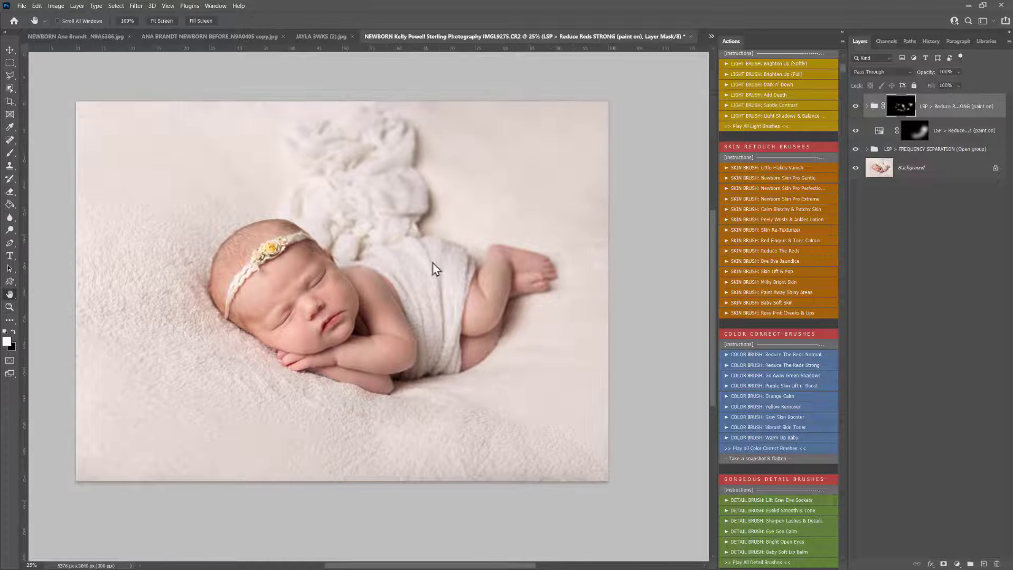
pyautogui.click(866, 150)
pyautogui.click(867, 149)
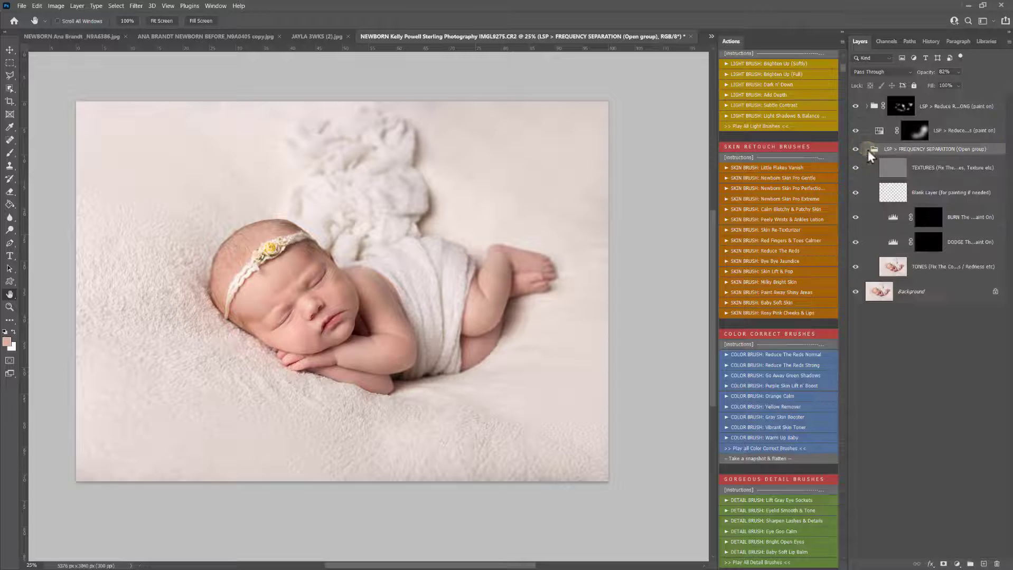
pyautogui.click(887, 198)
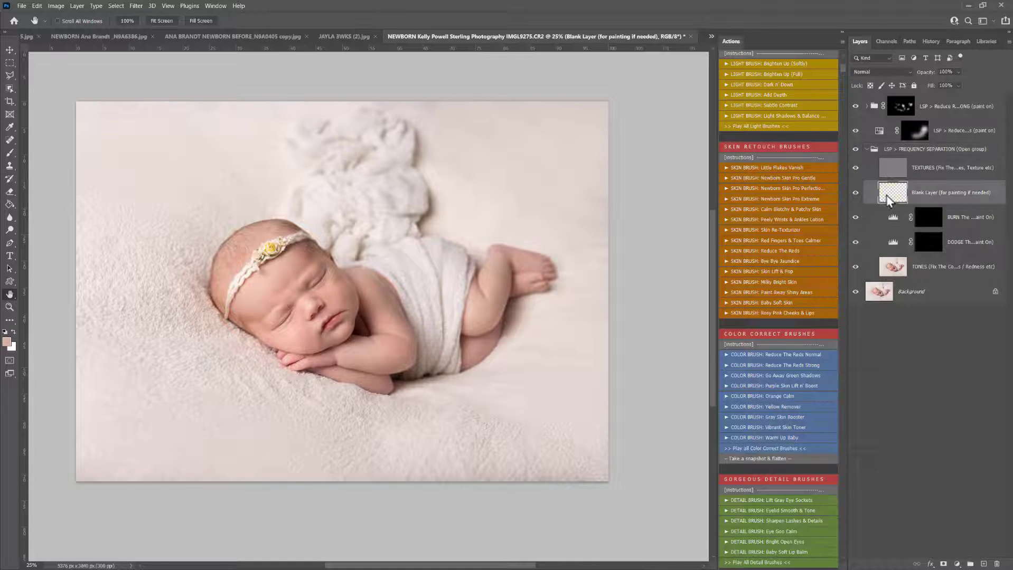
pyautogui.rightClick(478, 180)
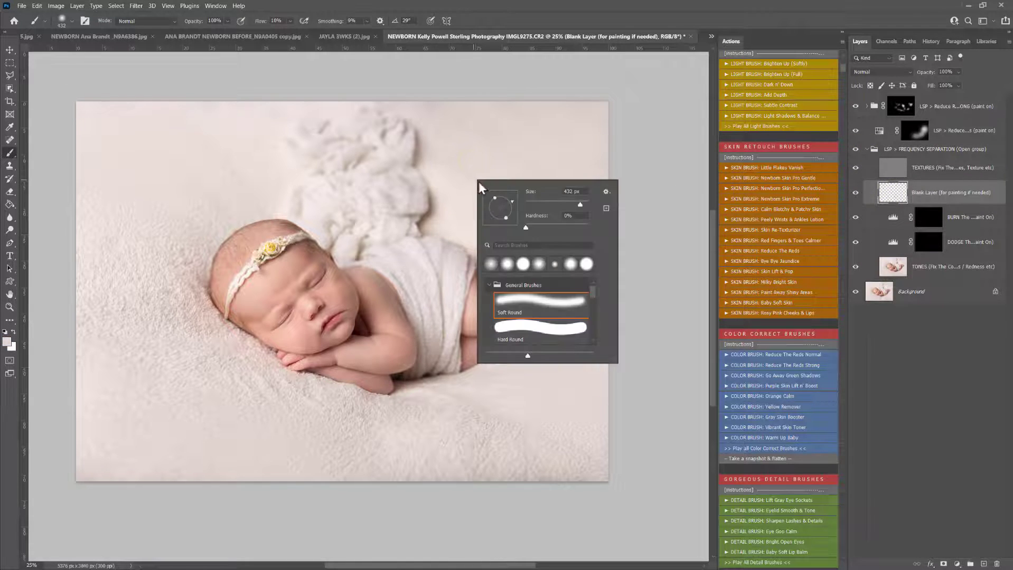
pyautogui.moveTo(584, 203); pyautogui.dragTo(587, 204)
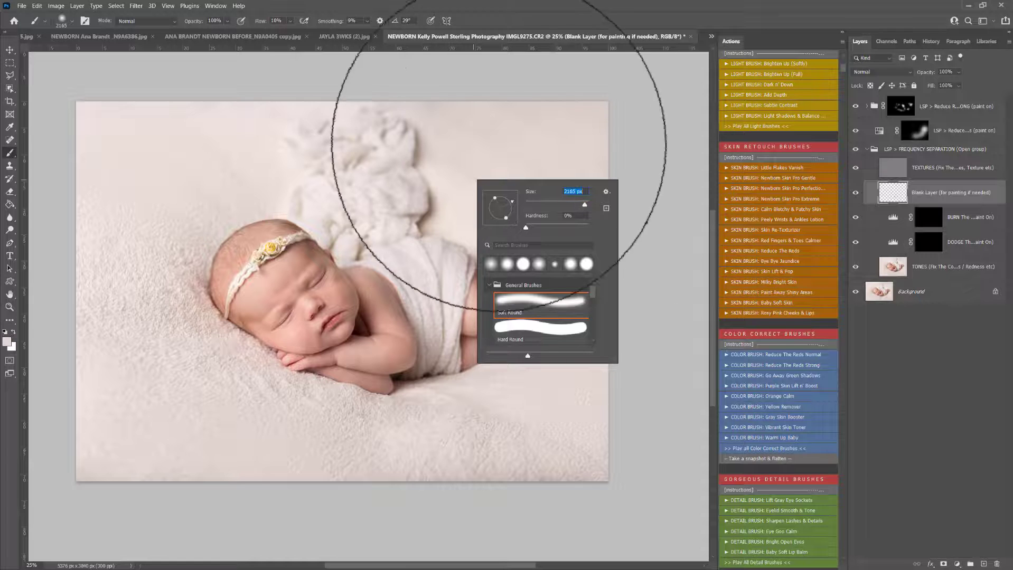
pyautogui.moveTo(475, 128); pyautogui.dragTo(401, 139)
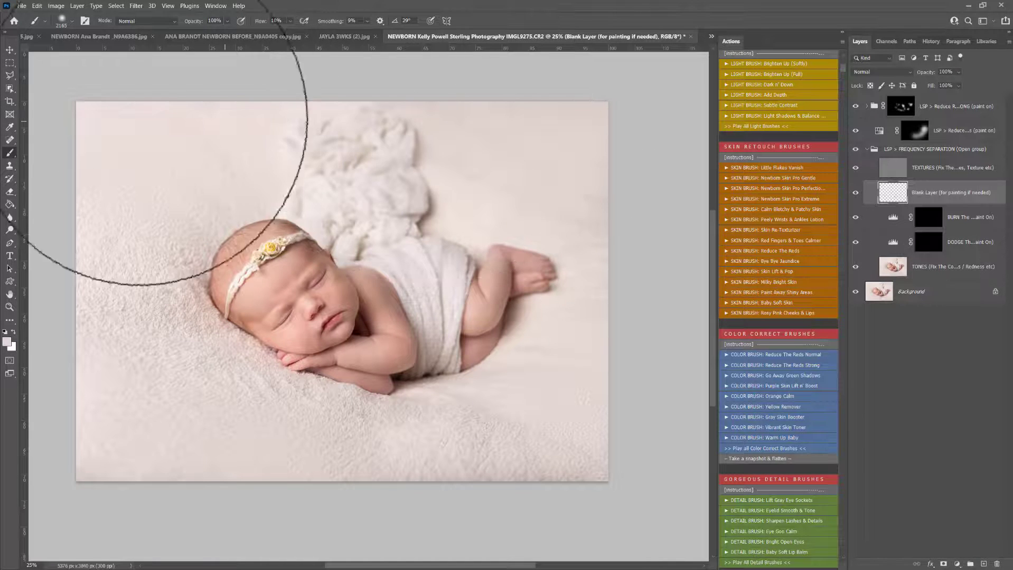
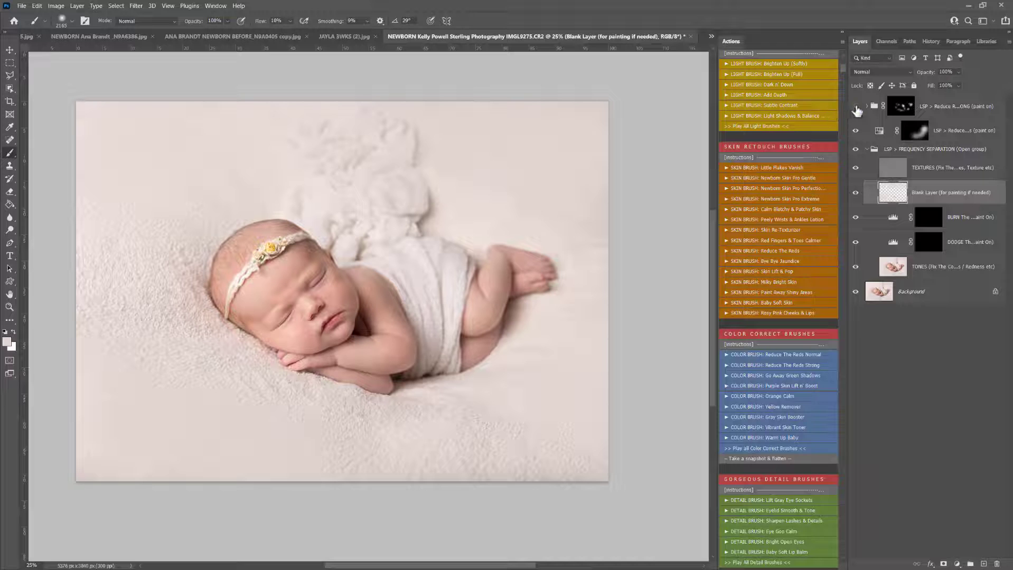
# - Collapse the layer groups and play the action that takes a snapshot and flattens the image
pyautogui.click(868, 110)
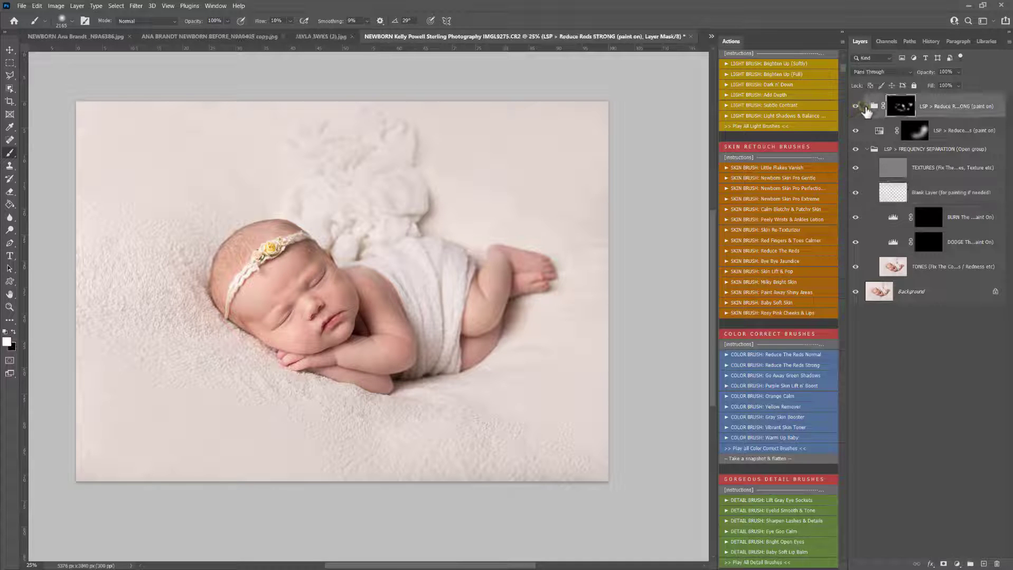
pyautogui.click(867, 107)
pyautogui.click(867, 106)
pyautogui.click(868, 149)
pyautogui.scroll(-3, 781, 322)
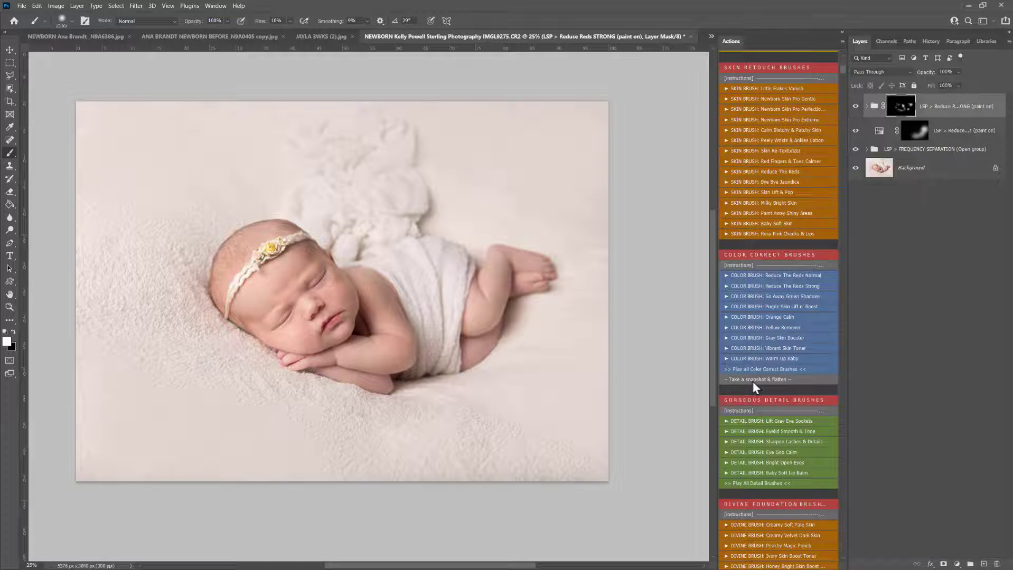
pyautogui.click(752, 381)
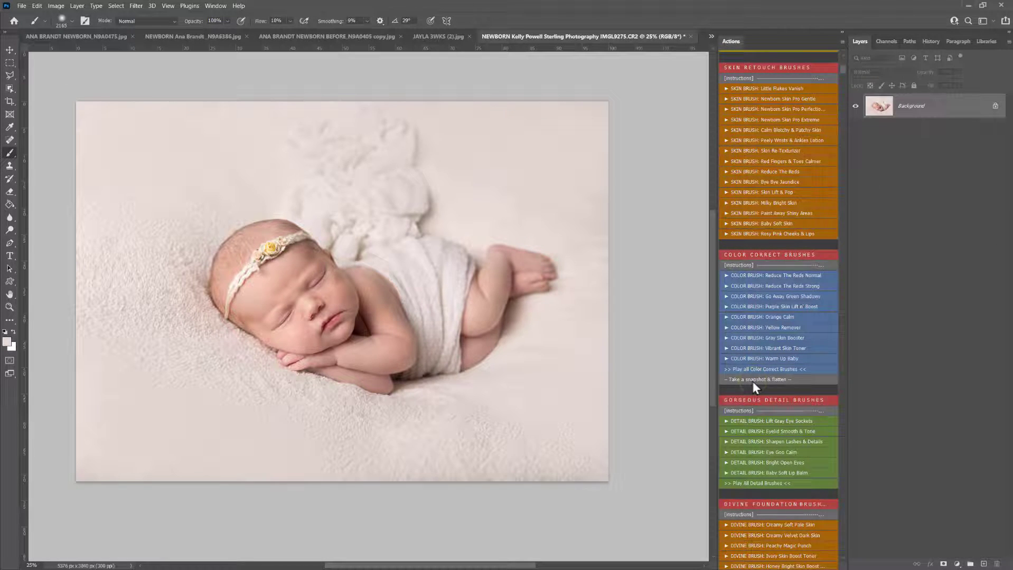
# - Compare Snapshots 1, 2 and 4 in the history, ending on Snapshot 4 with a closer view of the baby
pyautogui.click(930, 42)
pyautogui.click(897, 88)
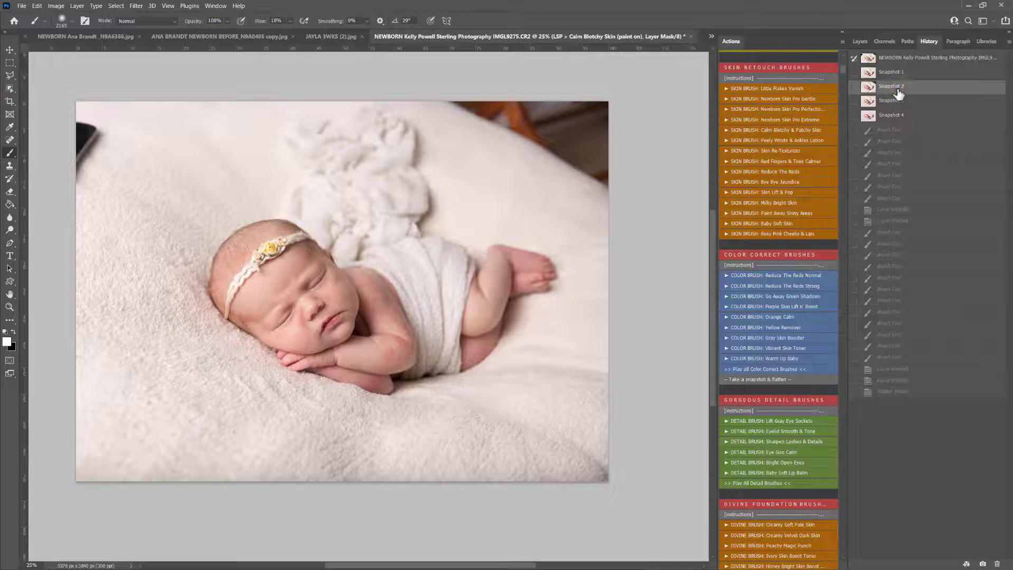
pyautogui.click(895, 116)
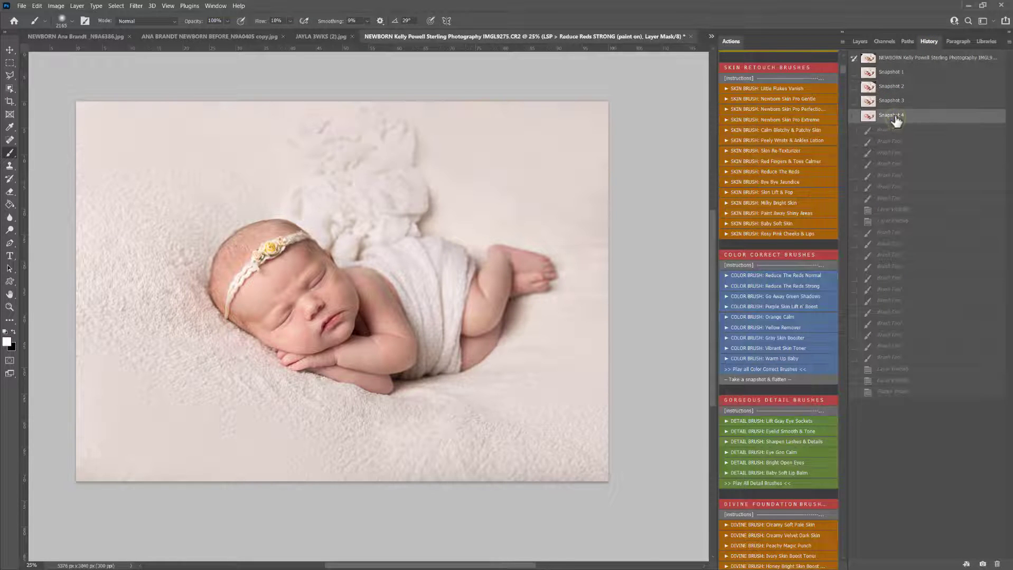
pyautogui.click(893, 89)
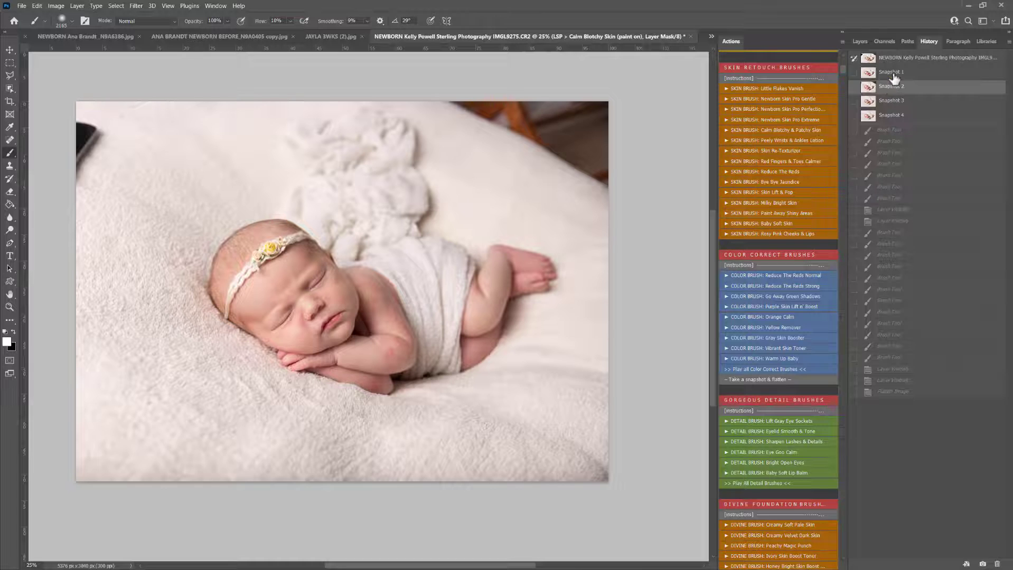
pyautogui.click(893, 74)
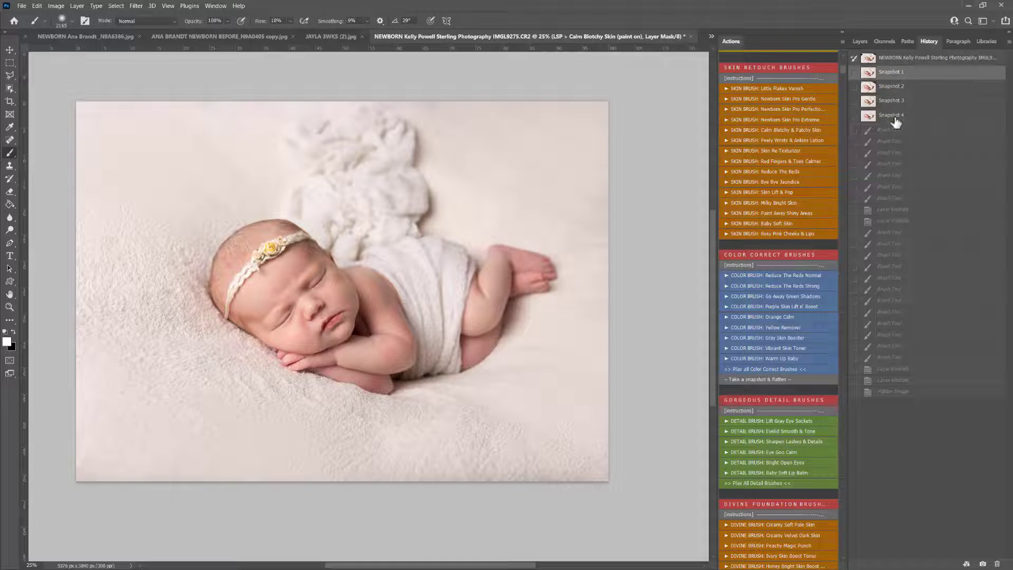
pyautogui.click(896, 117)
pyautogui.click(895, 86)
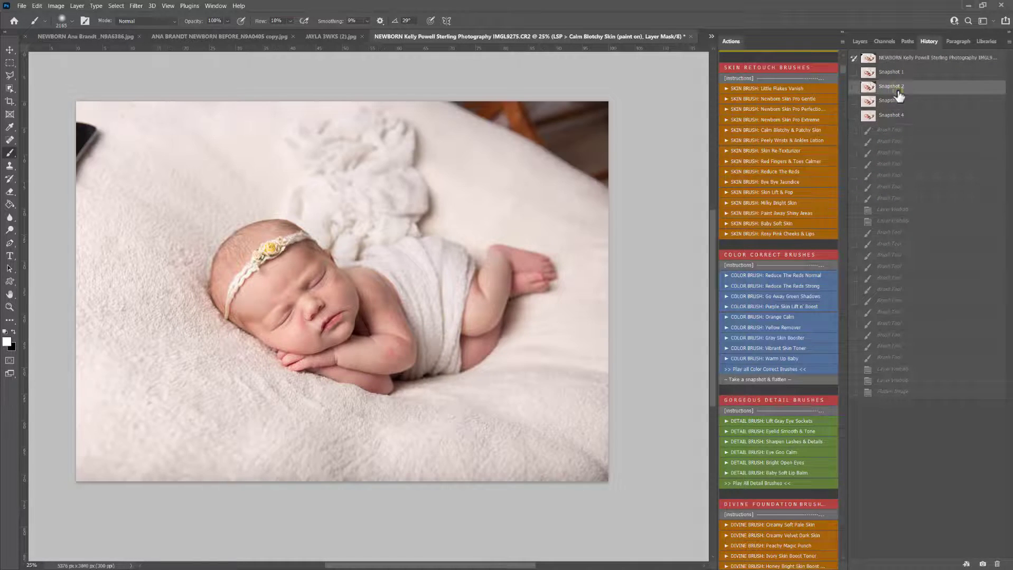
pyautogui.click(896, 117)
pyautogui.press('z')
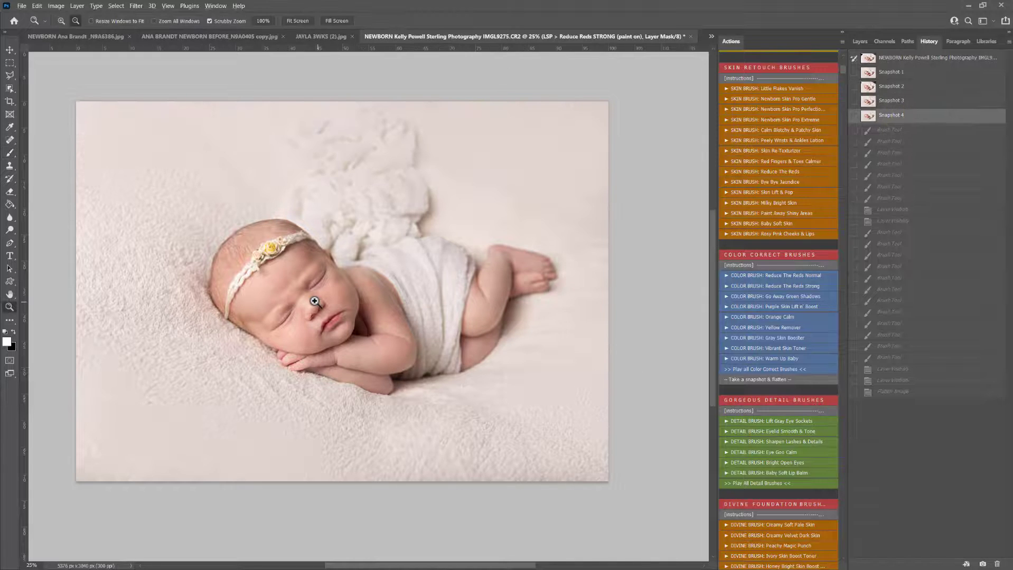
pyautogui.click(336, 307)
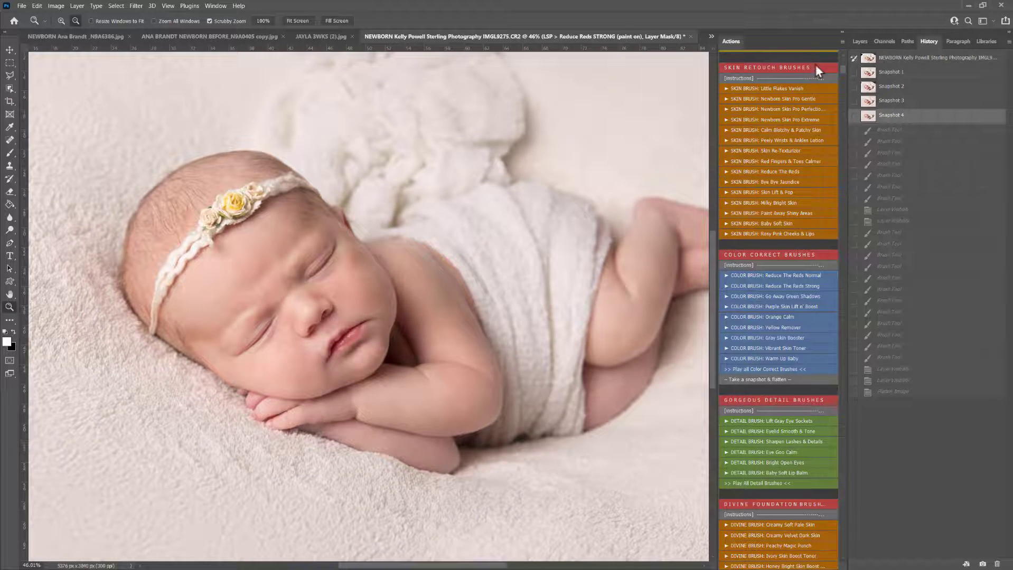
# - Expand the FREQUENCY SEPARATION group and activate the BURN The Shadows layer mask with a smaller soft round brush
pyautogui.click(859, 42)
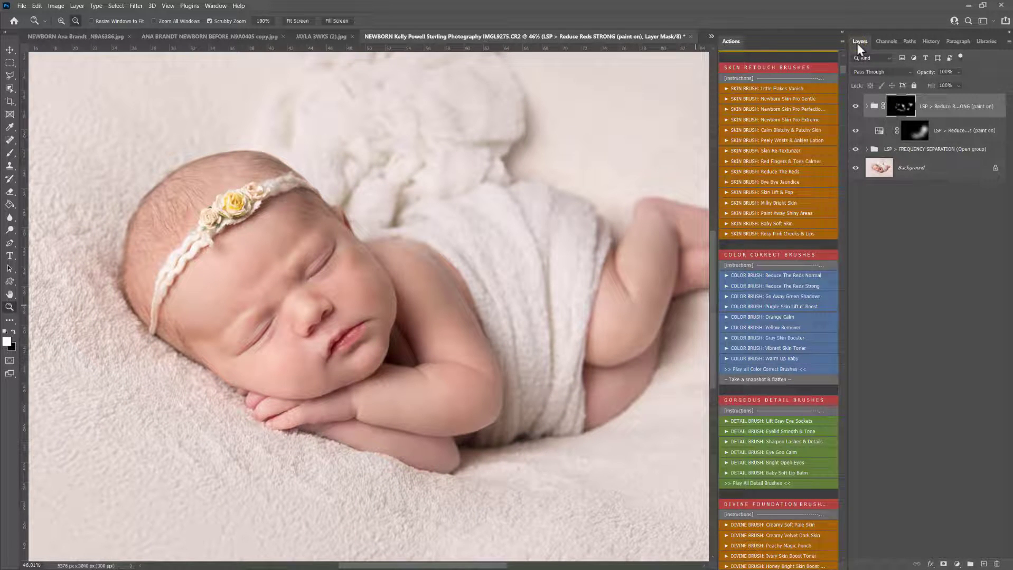
pyautogui.click(873, 150)
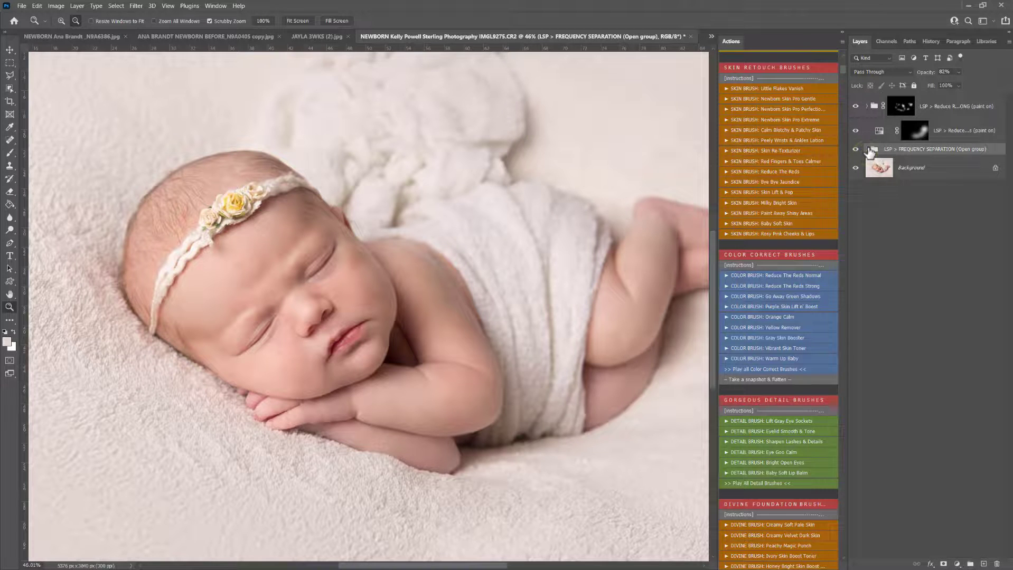
pyautogui.click(867, 149)
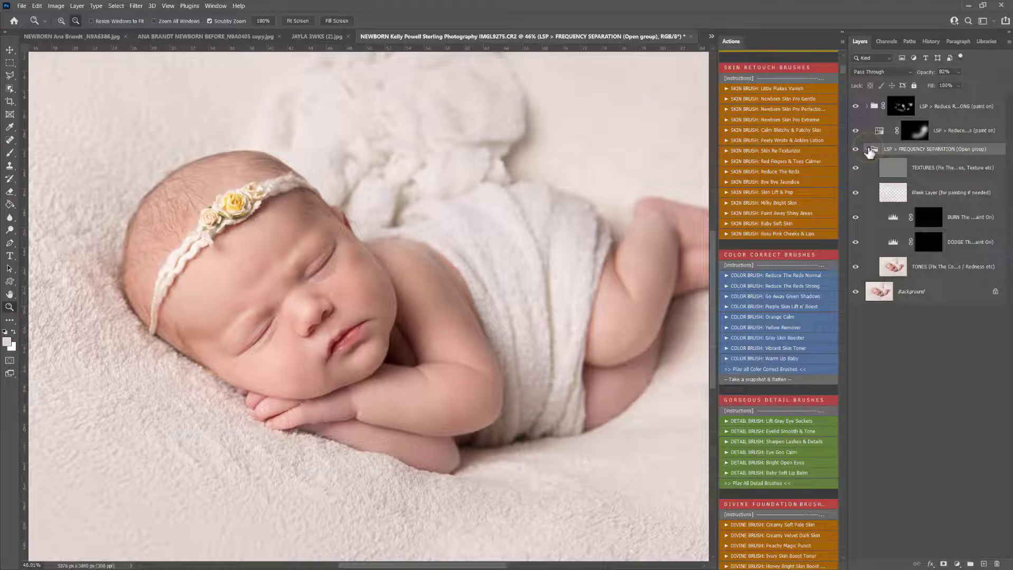
pyautogui.click(930, 217)
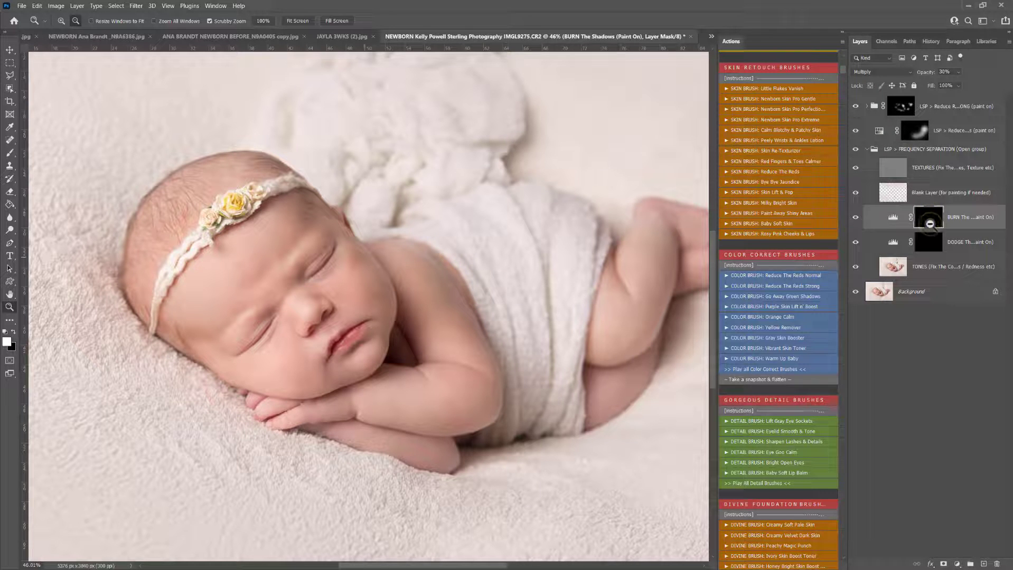
pyautogui.press('b')
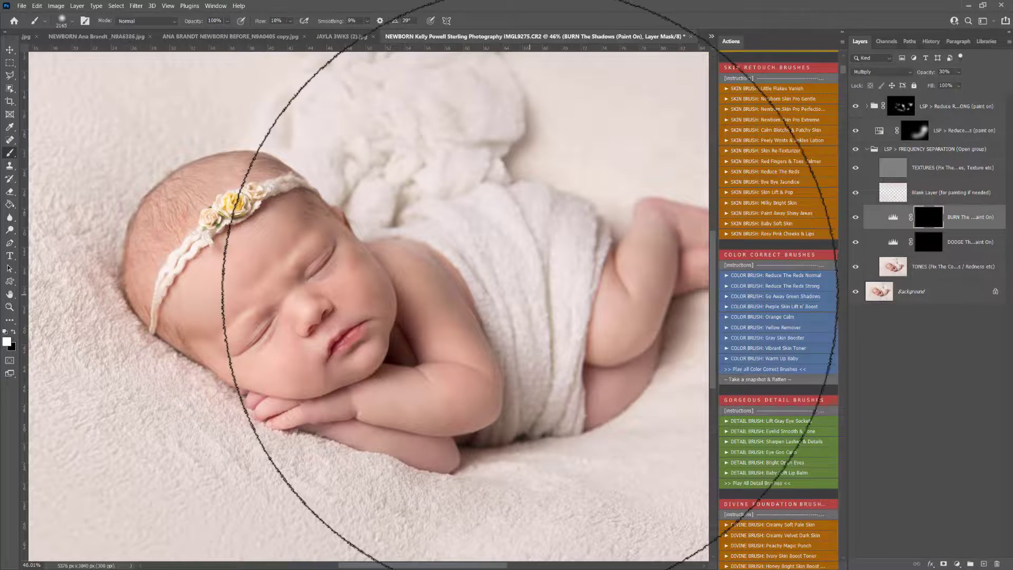
pyautogui.rightClick(534, 296)
pyautogui.moveTo(637, 320)
pyautogui.mouseDown()
pyautogui.moveTo(667, 311)
pyautogui.moveTo(637, 320)
pyautogui.mouseUp()
pyautogui.click(934, 219)
# - On the BURN The Shadows mask, paint over the wrap, the draped fabric and the baby with a 432 px soft brush
pyautogui.press('z')
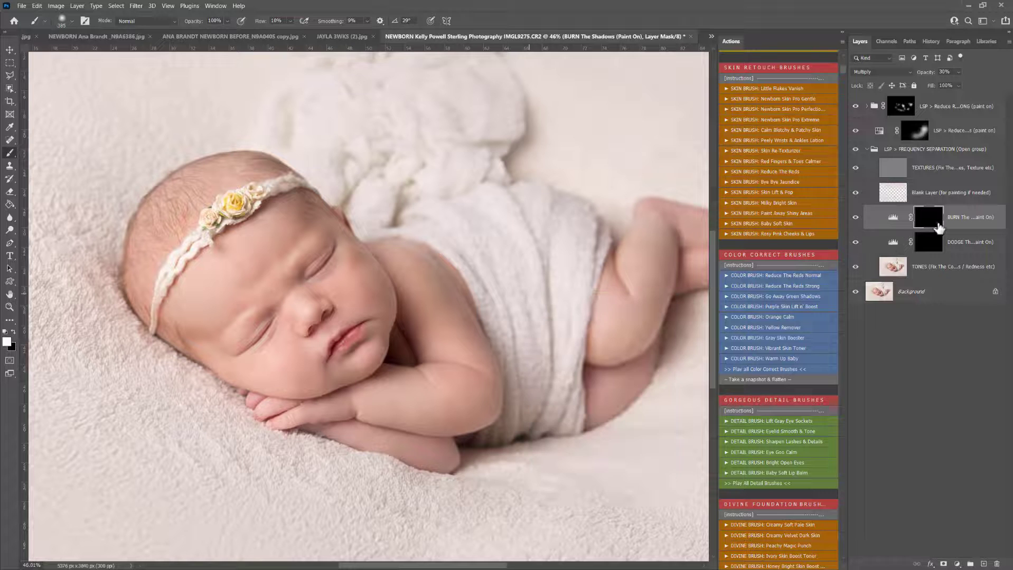
pyautogui.keyDown('alt'); pyautogui.click(570, 265); pyautogui.keyUp('alt')
pyautogui.press('h')
pyautogui.moveTo(570, 265); pyautogui.dragTo(485, 283)
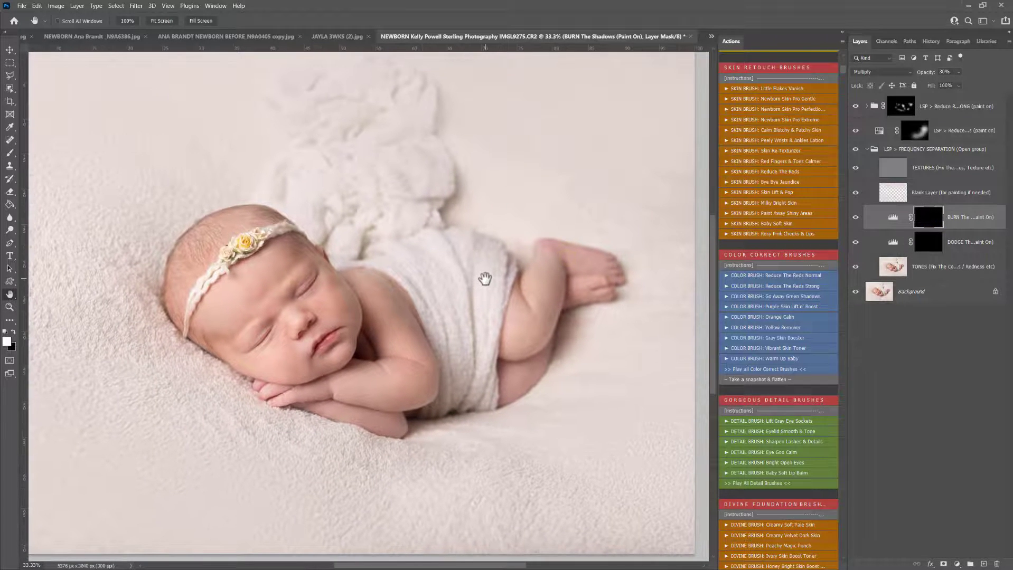
pyautogui.click(934, 232)
pyautogui.click(935, 217)
pyautogui.press('b')
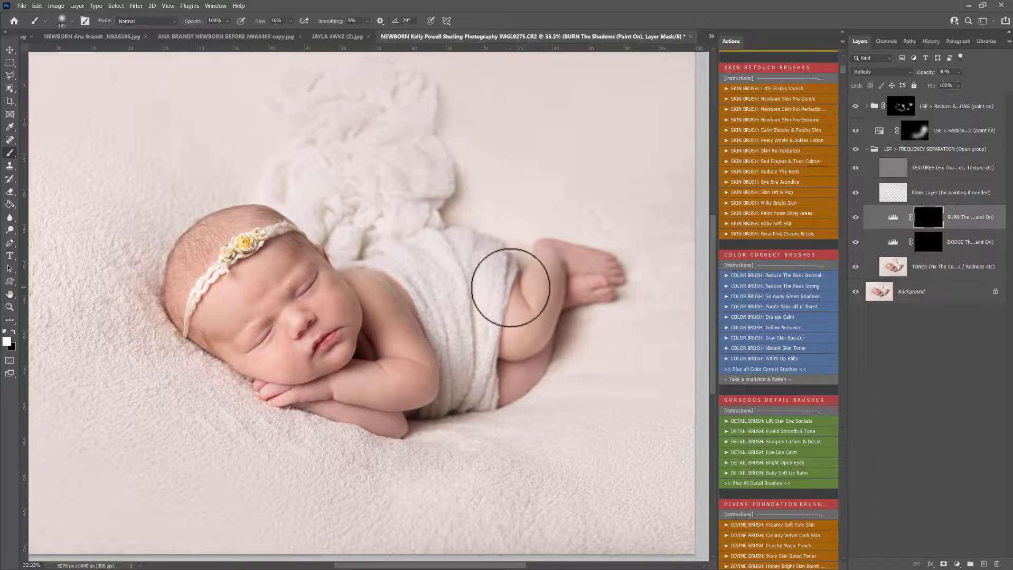
pyautogui.rightClick(539, 297)
pyautogui.moveTo(615, 312); pyautogui.dragTo(617, 312)
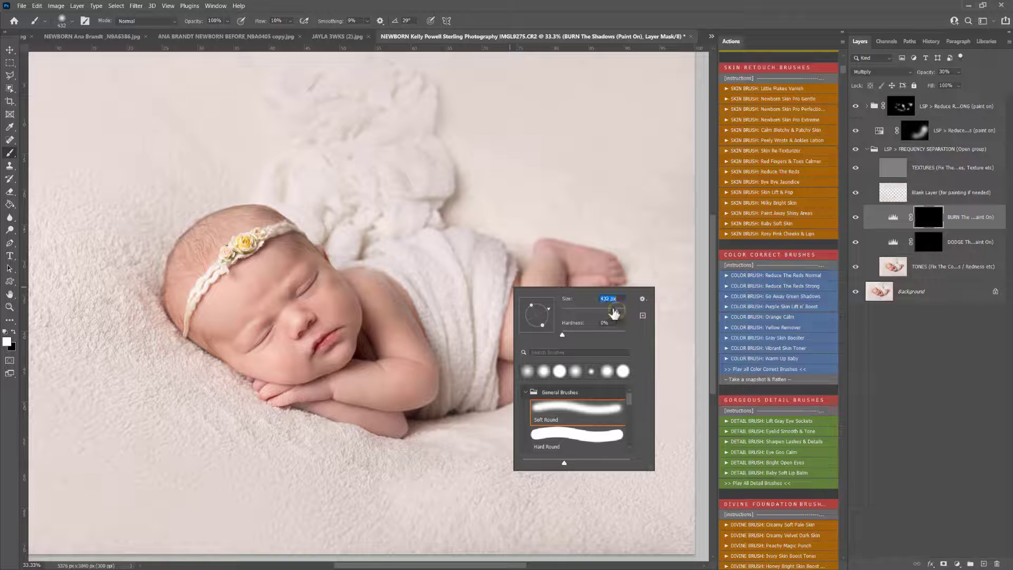
pyautogui.click(457, 257)
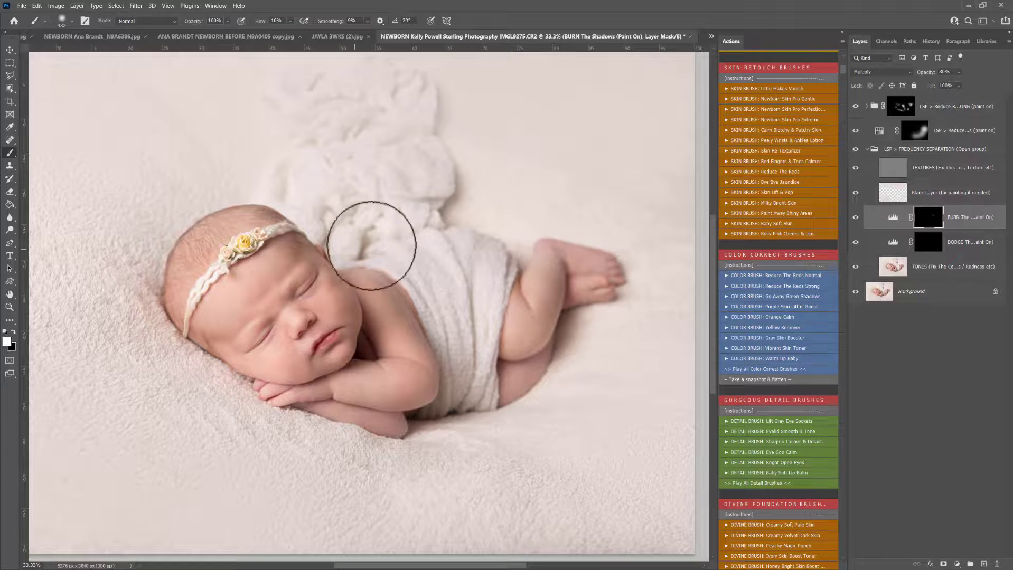
pyautogui.moveTo(233, 233); pyautogui.dragTo(350, 293)
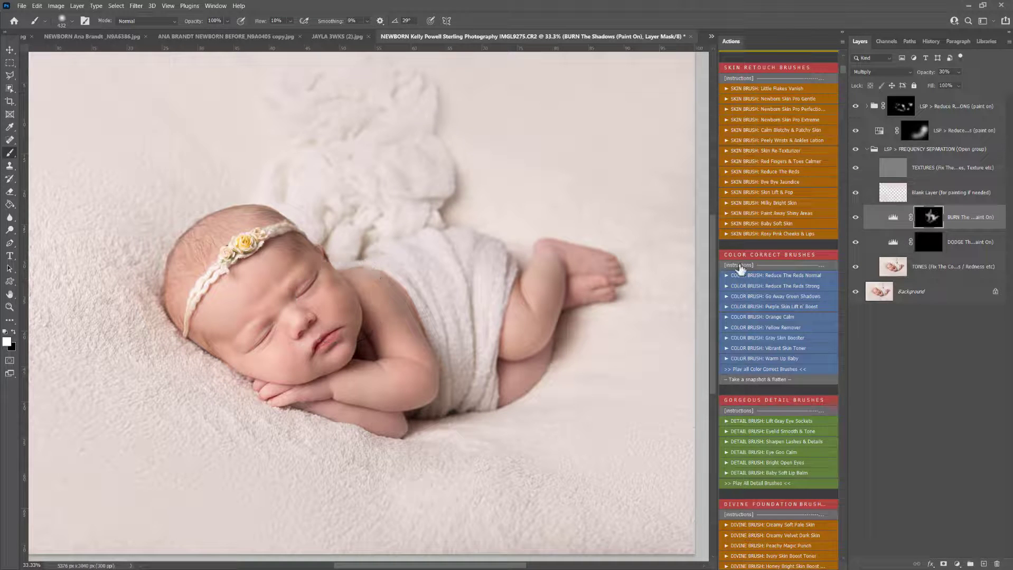
# - On the DODGE The Highlights mask, paint over the baby's face, arm and leg to lift the highlights
pyautogui.click(925, 247)
pyautogui.moveTo(319, 262)
pyautogui.mouseDown()
pyautogui.moveTo(253, 268)
pyautogui.moveTo(260, 295)
pyautogui.moveTo(295, 321)
pyautogui.moveTo(387, 350)
pyautogui.moveTo(377, 351)
pyautogui.moveTo(359, 313)
pyautogui.moveTo(387, 358)
pyautogui.moveTo(368, 371)
pyautogui.moveTo(342, 353)
pyautogui.moveTo(393, 366)
pyautogui.mouseUp()
pyautogui.moveTo(509, 295)
pyautogui.mouseDown()
pyautogui.moveTo(488, 322)
pyautogui.moveTo(463, 271)
pyautogui.moveTo(452, 355)
pyautogui.moveTo(348, 242)
pyautogui.moveTo(211, 292)
pyautogui.moveTo(243, 304)
pyautogui.moveTo(270, 295)
pyautogui.mouseUp()
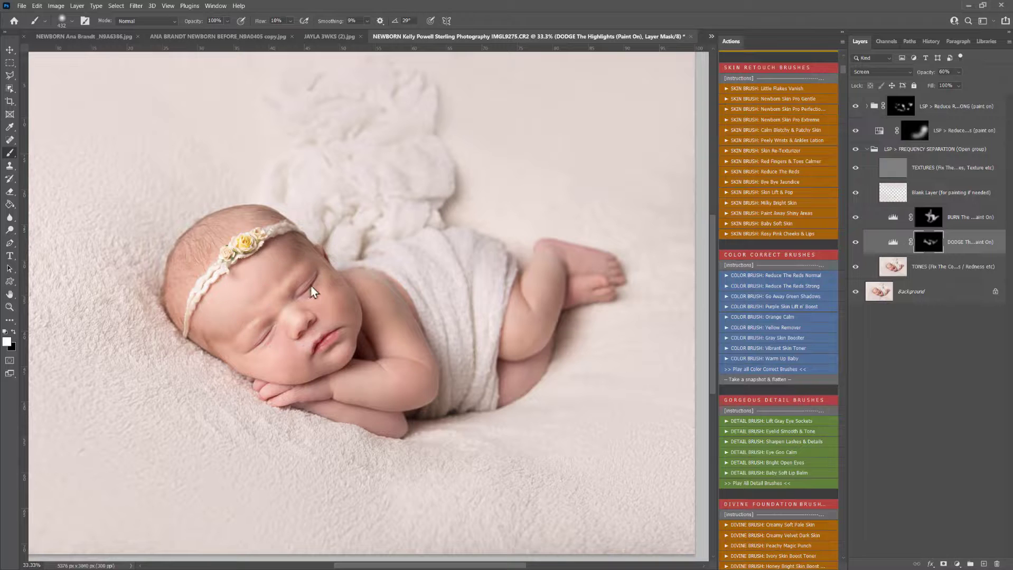
# - Collapse the frequency separation group and toggle the retouch layers off and on to compare the whole image before and after
pyautogui.click(867, 150)
pyautogui.moveTo(856, 150); pyautogui.dragTo(858, 107)
pyautogui.moveTo(856, 149); pyautogui.dragTo(857, 106)
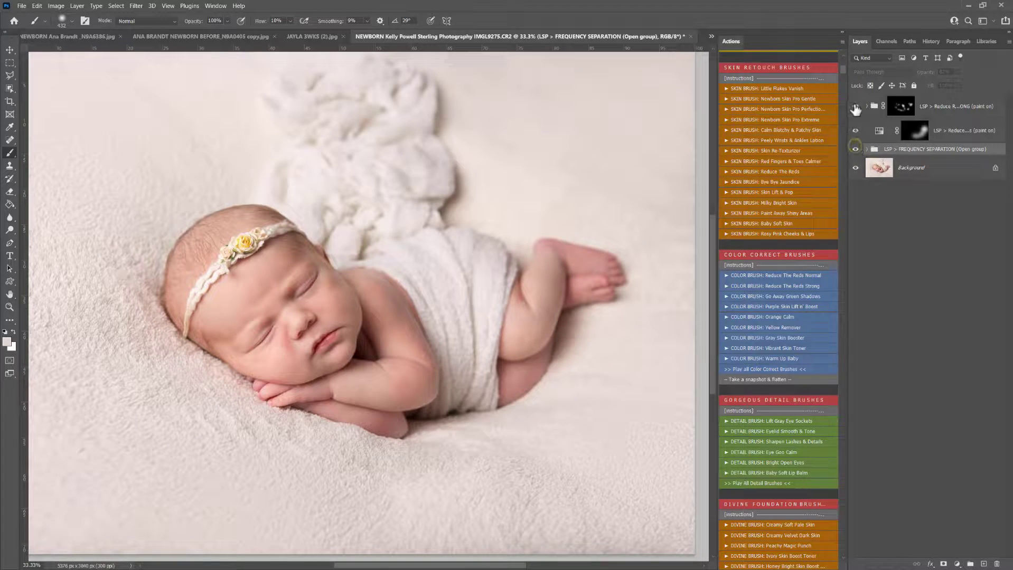
pyautogui.press('z')
pyautogui.keyDown('alt'); pyautogui.click(454, 285); pyautogui.keyUp('alt')
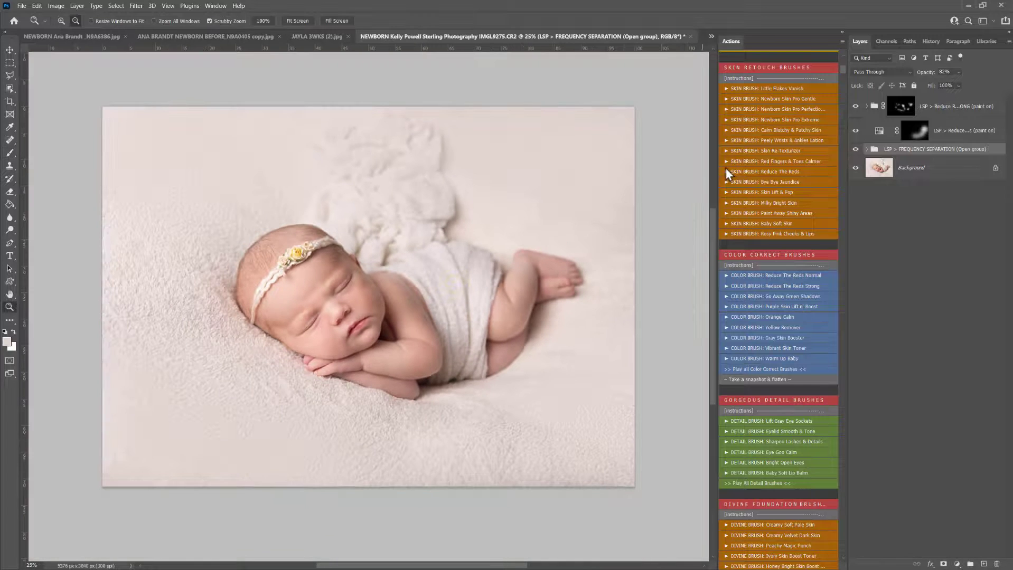
# - Play the CONTRAST: Subtle action from the 1-Click Final Polish set, and run the action that takes a snapshot and flattens
pyautogui.scroll(-5, 727, 172)
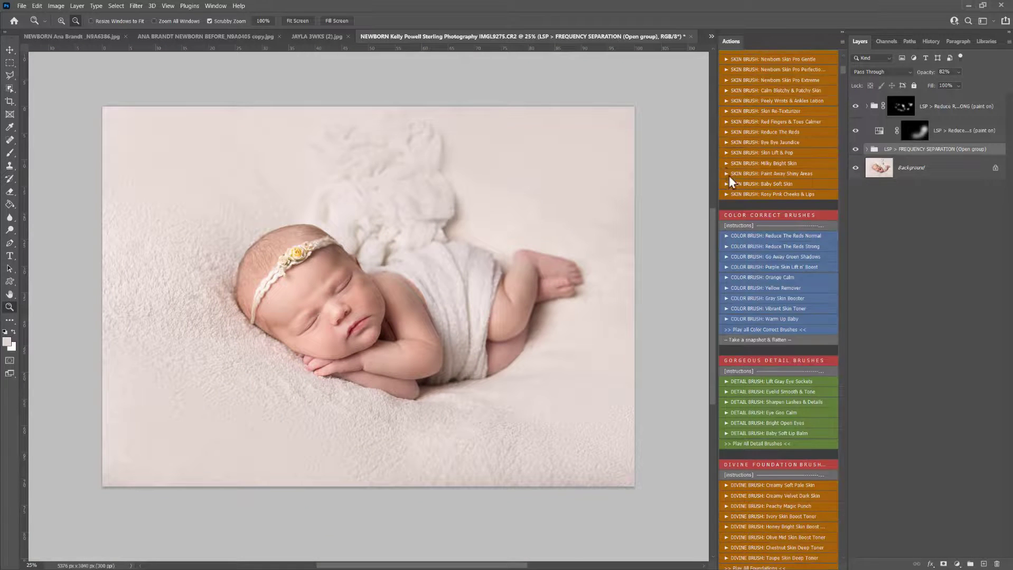
pyautogui.scroll(-6, 808, 401)
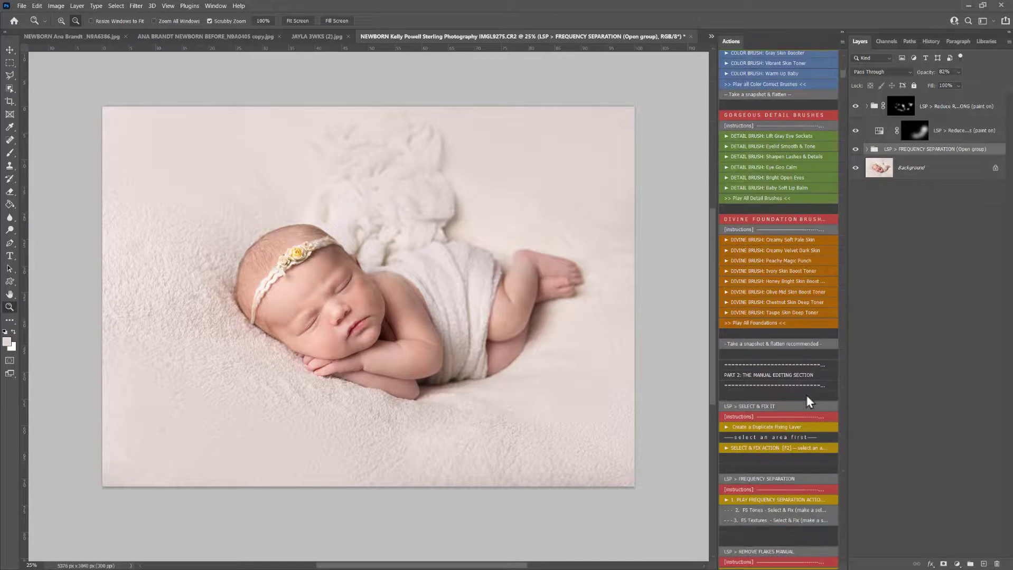
pyautogui.scroll(-5, 769, 402)
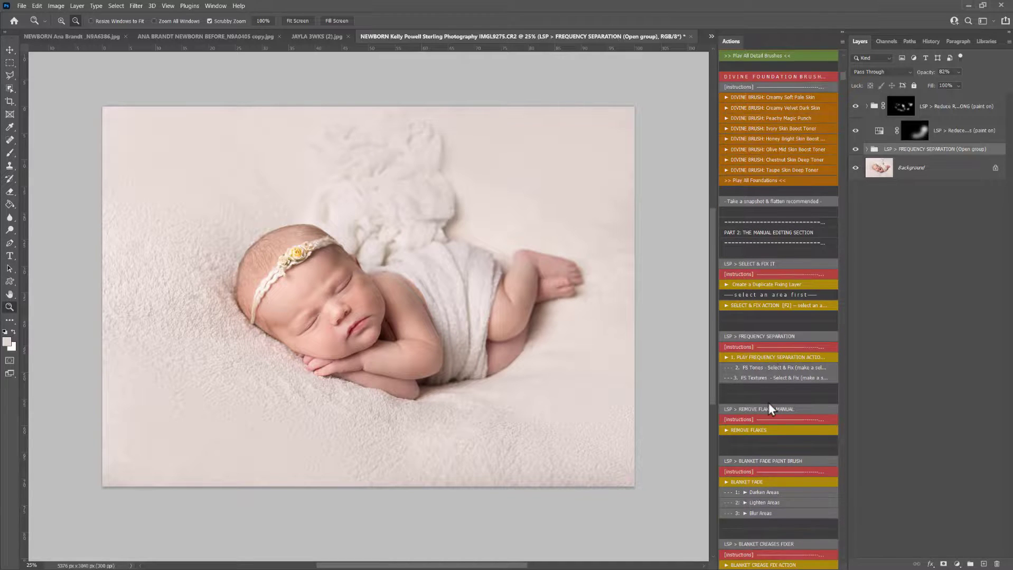
pyautogui.scroll(-2, 769, 405)
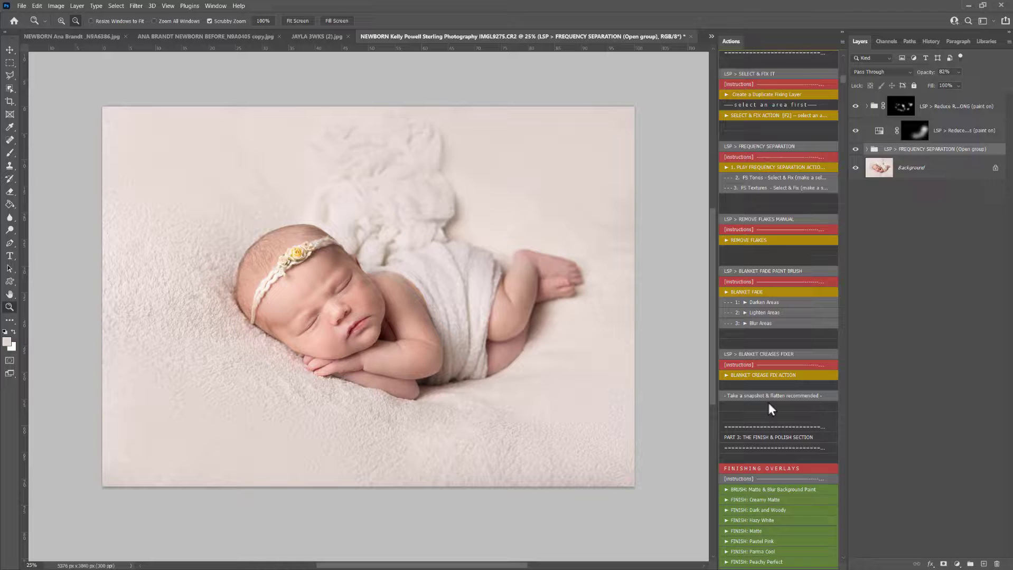
pyautogui.scroll(-7, 768, 404)
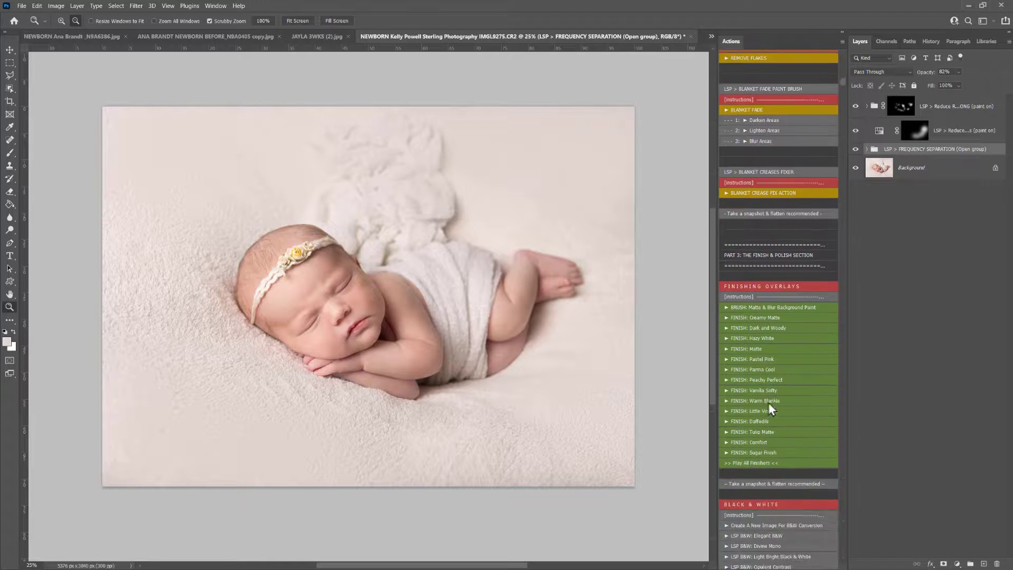
pyautogui.scroll(-6, 769, 408)
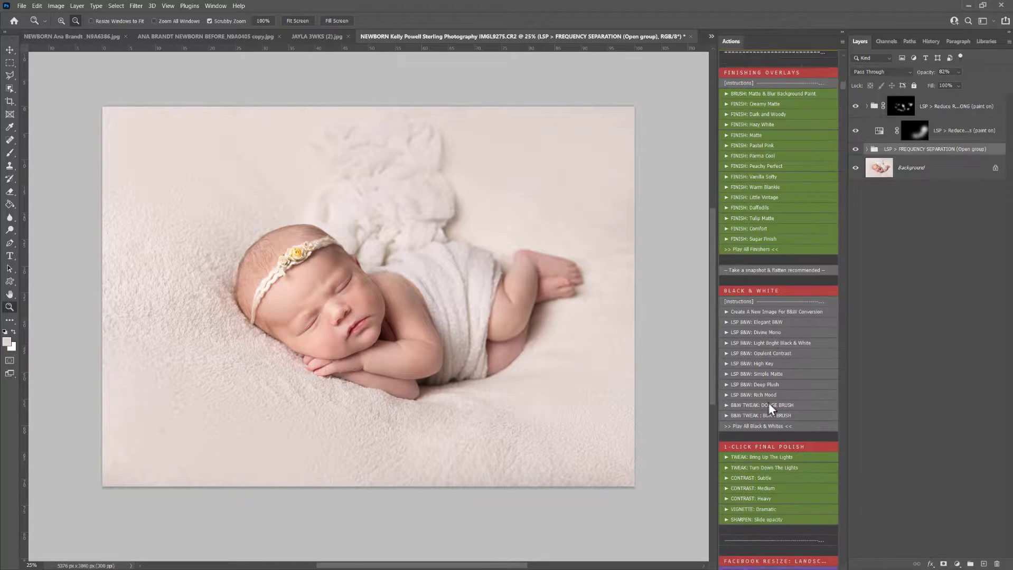
pyautogui.click(759, 445)
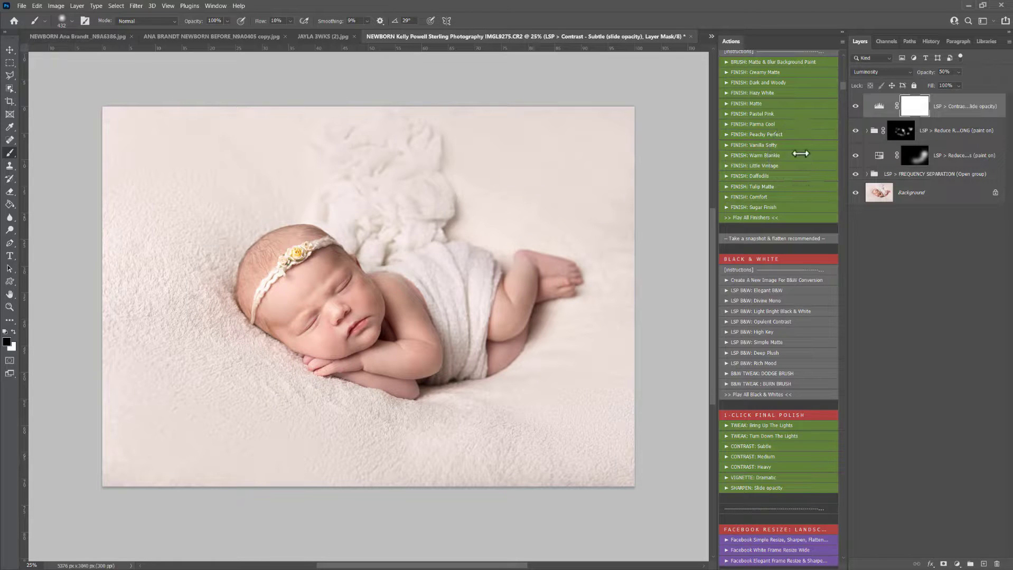
pyautogui.click(773, 240)
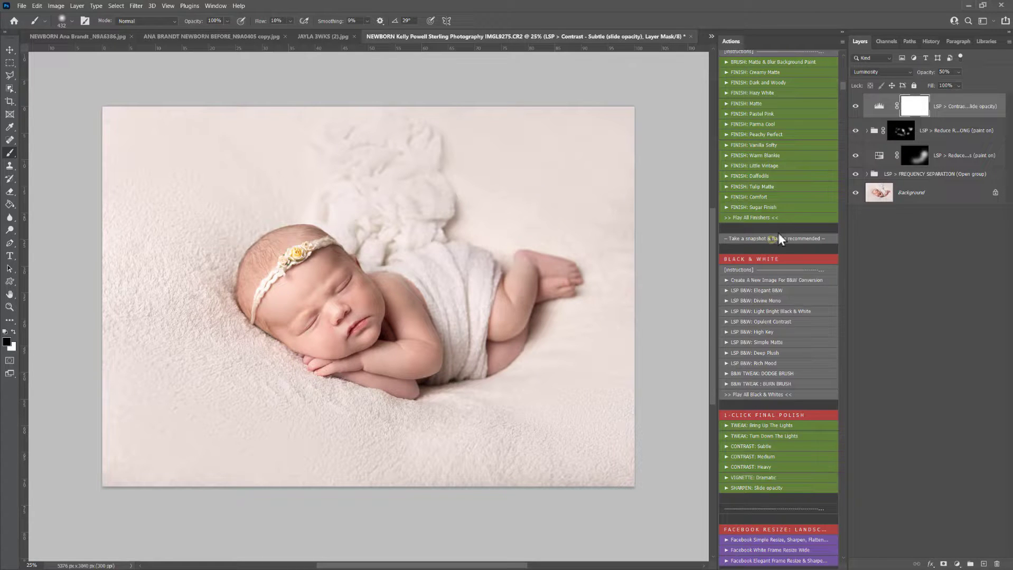
# - Compare Snapshot 2 with Snapshot 5 in the history, ending on Snapshot 5
pyautogui.click(926, 42)
pyautogui.click(901, 86)
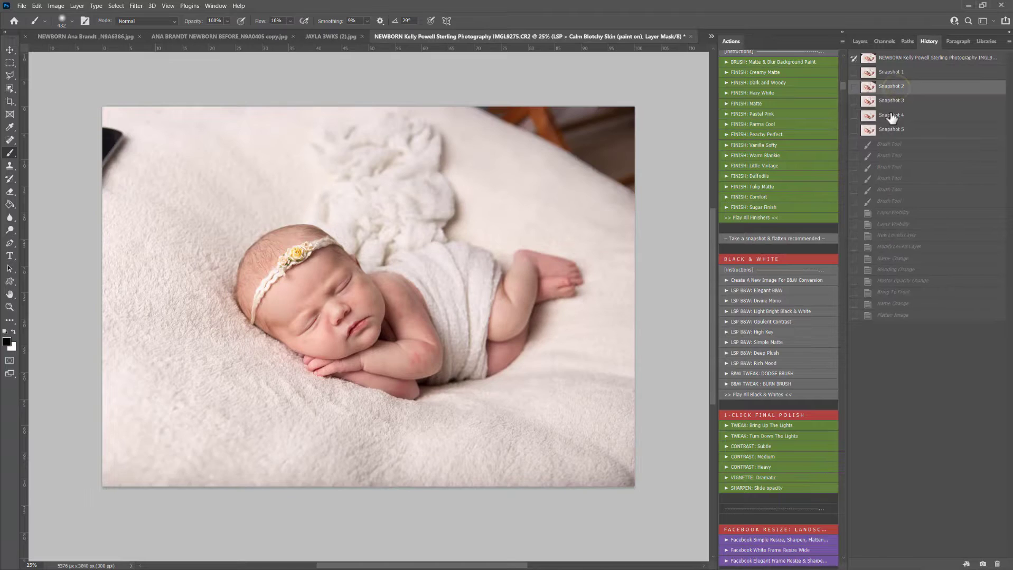
pyautogui.click(886, 136)
pyautogui.click(889, 87)
pyautogui.click(888, 136)
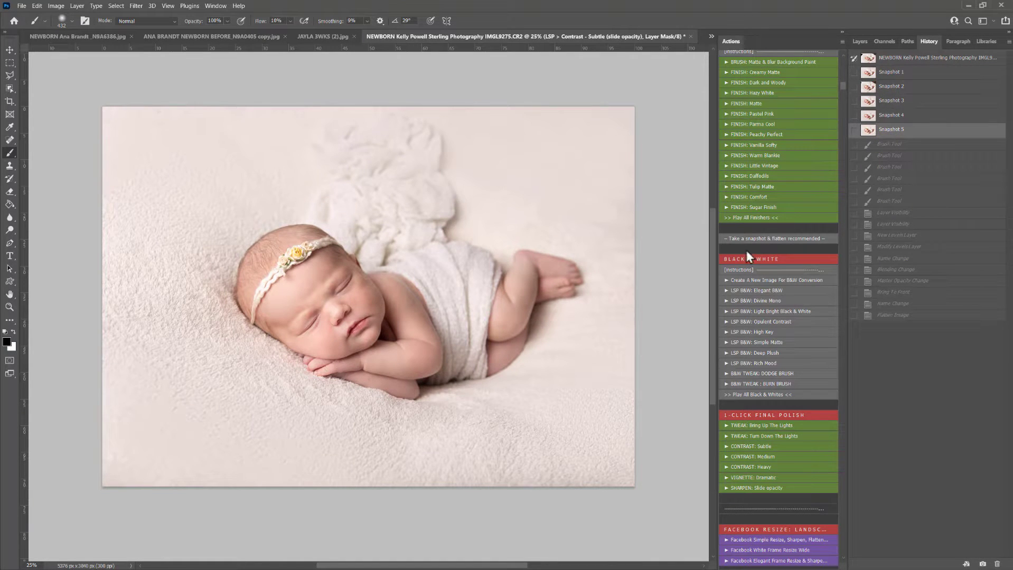